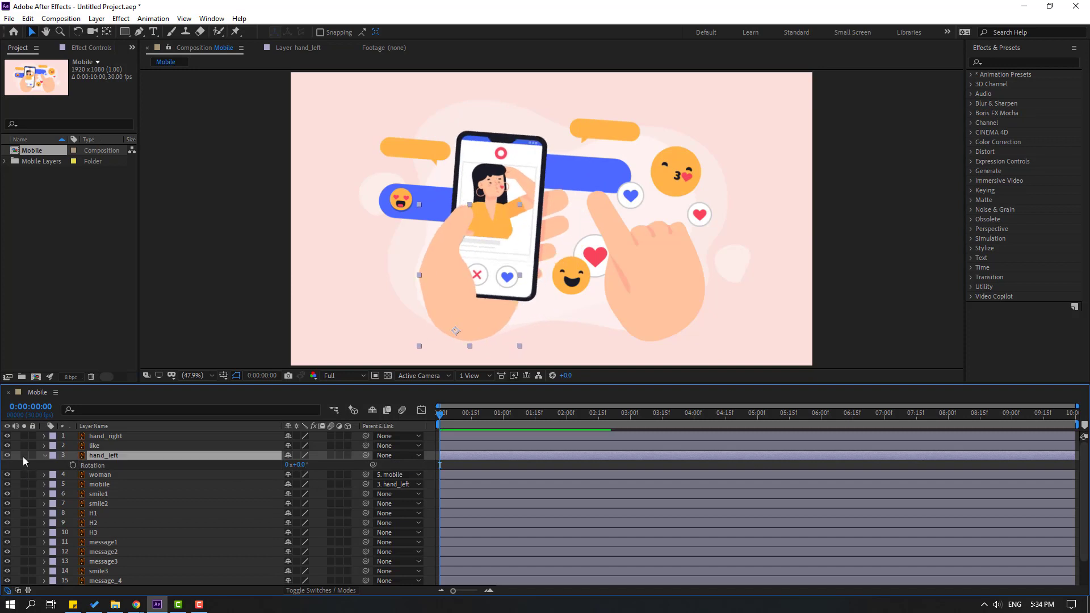
- Isolate the hand_right layer, move its anchor point down to the wrist, and restore the full scene view
left_click(45, 455)
left_click(670, 292)
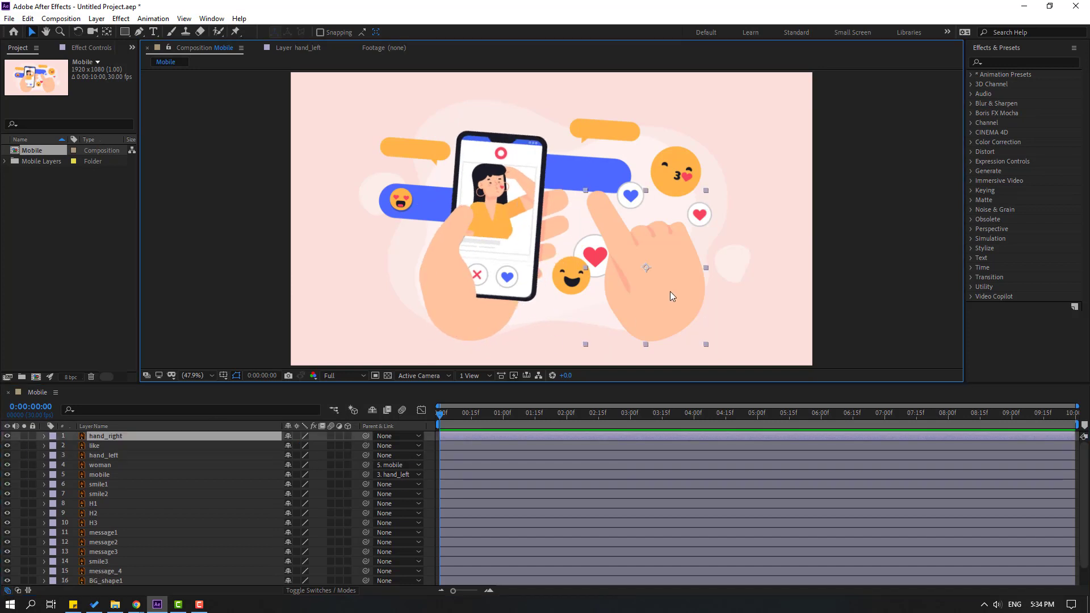
left_click(24, 436)
left_click(107, 34)
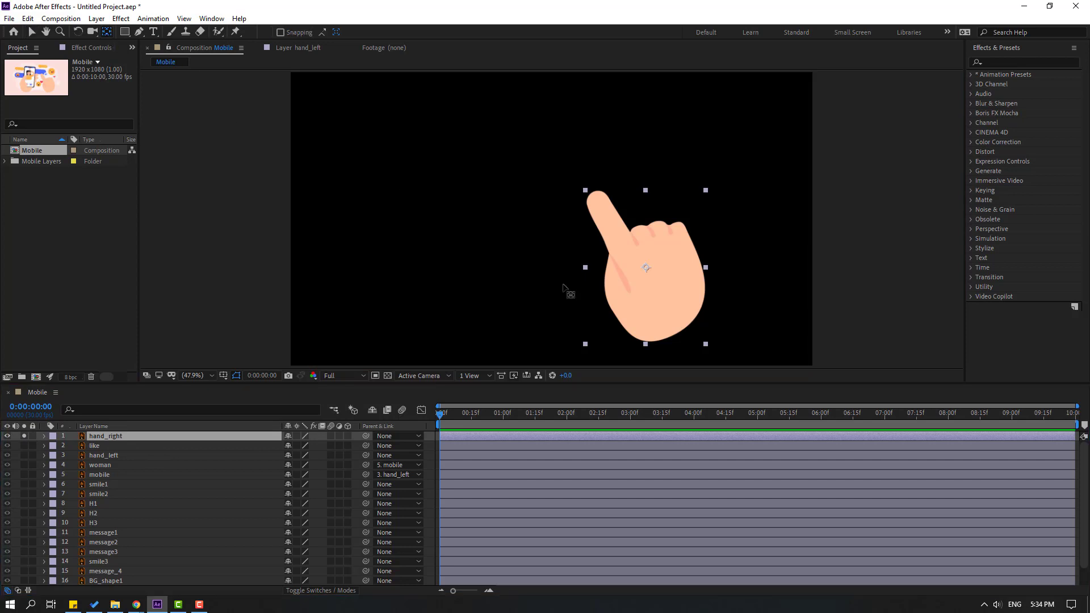
left_click_drag(651, 283, 670, 323)
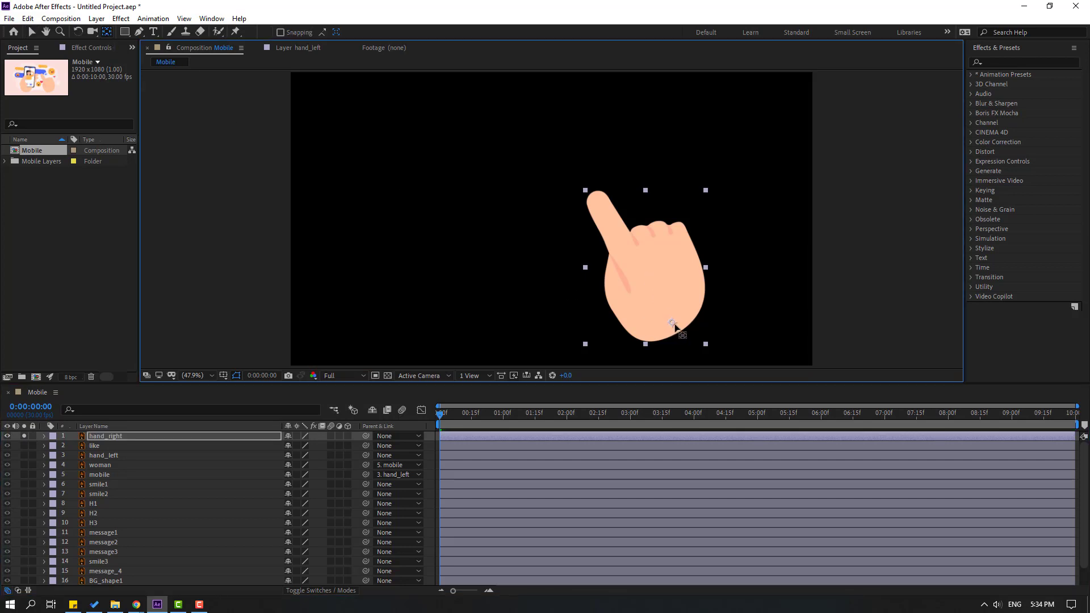
left_click(32, 32)
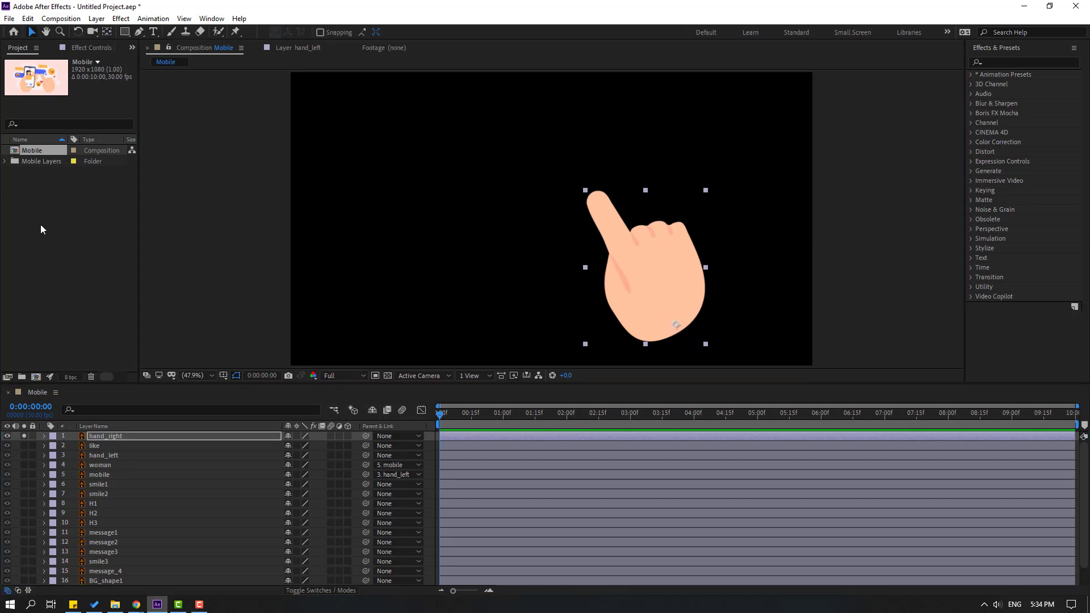
left_click(24, 435)
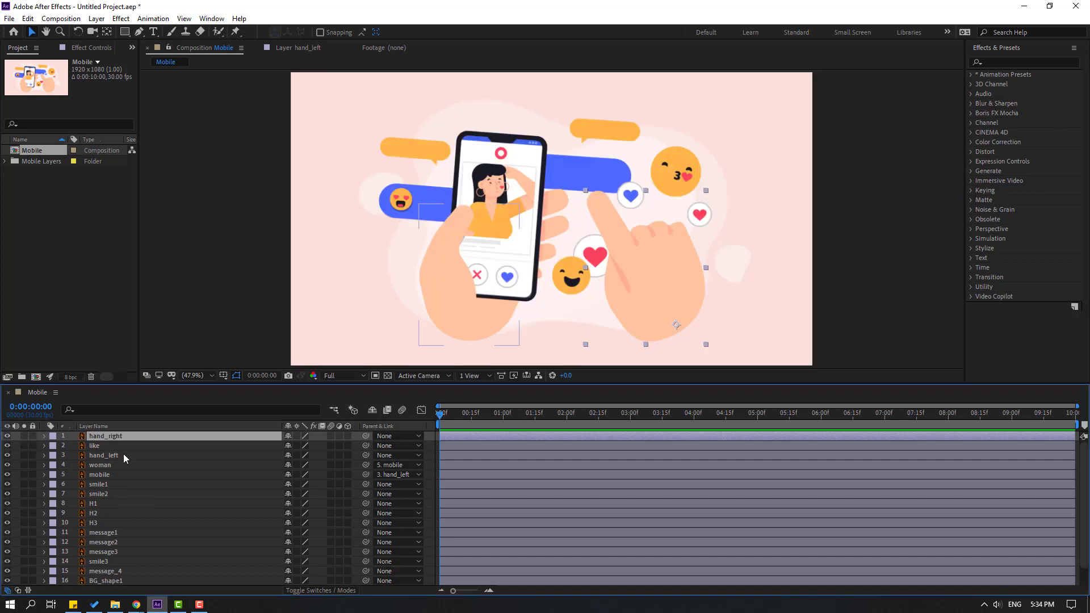
- Add position and rotation keyframes to the hand_left layer at the start of the composition
left_click(458, 308)
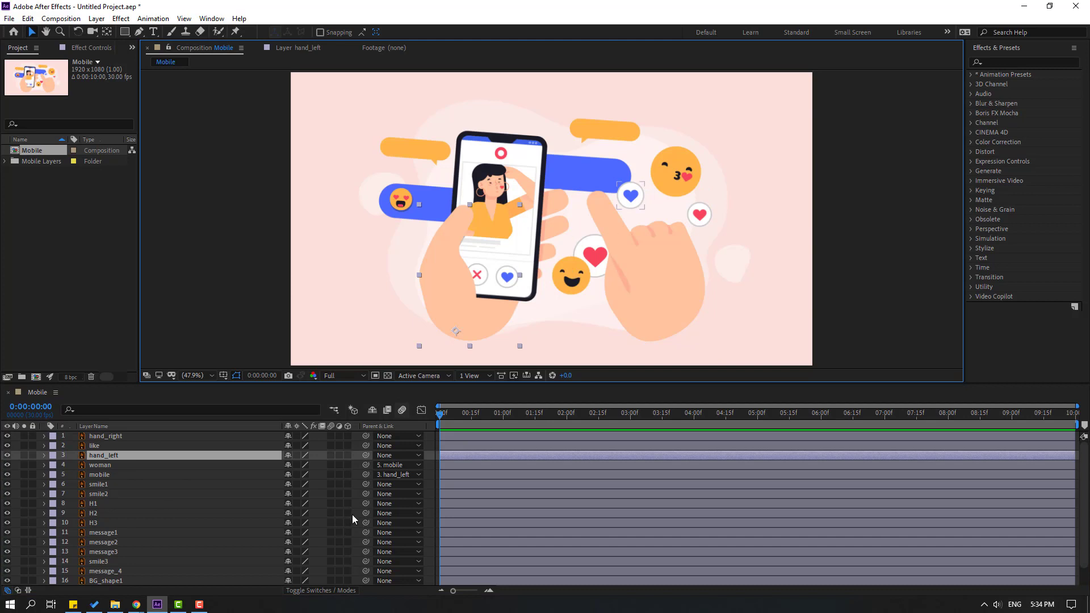
key("p")
key("shift+r")
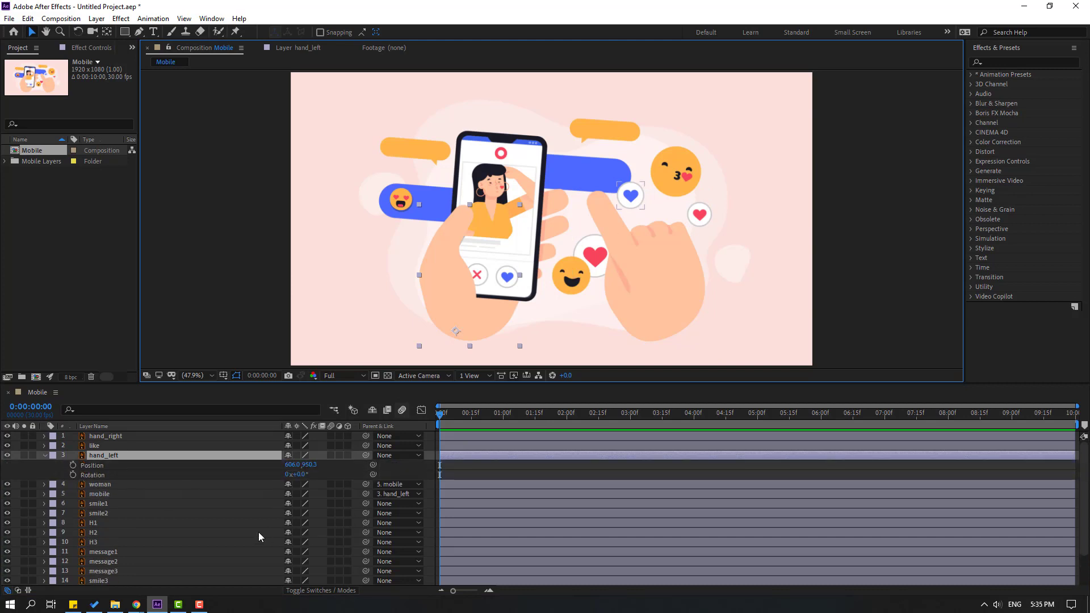
left_click(74, 464)
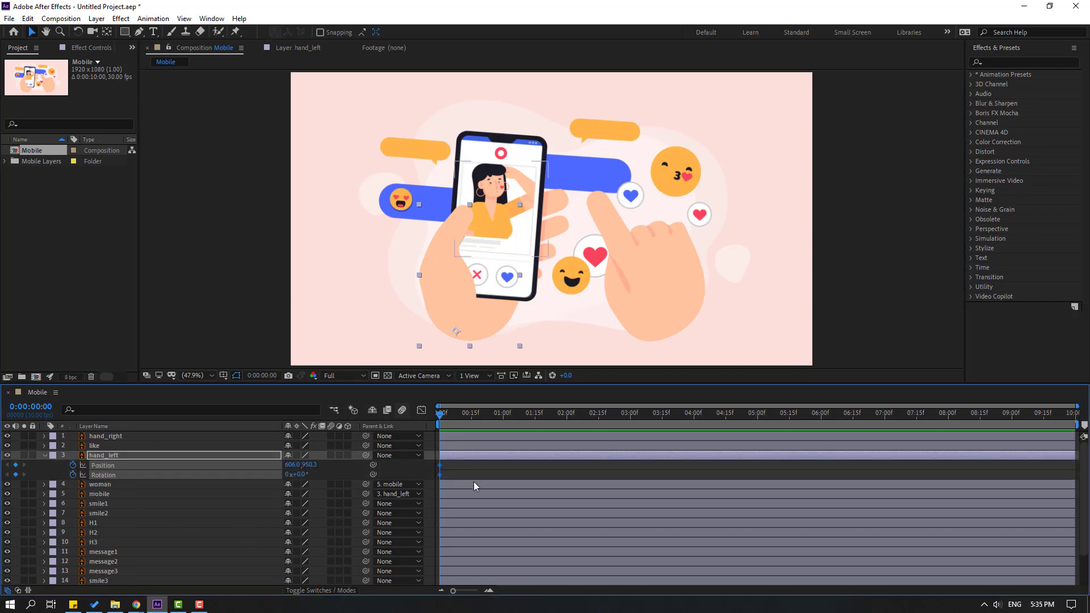
- At 0:00:00:10, set hand_left's X position to 635 and its rotation to 9°
key("shift+Page_Down")
left_click(468, 471)
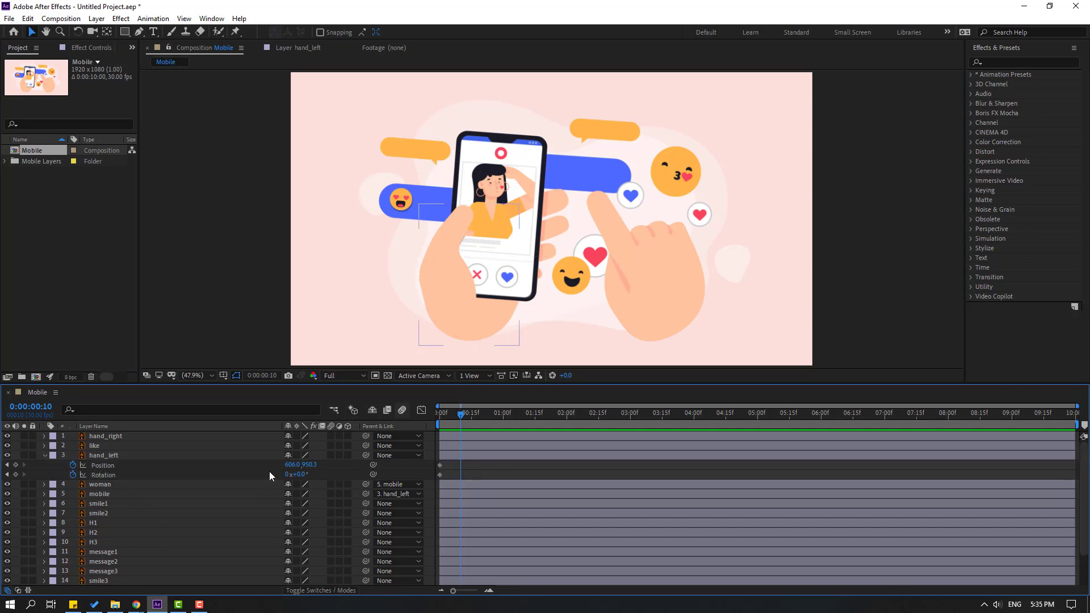
mouse_move(289, 465)
left_mouse_down()
mouse_move(306, 464)
mouse_move(307, 474)
left_mouse_up()
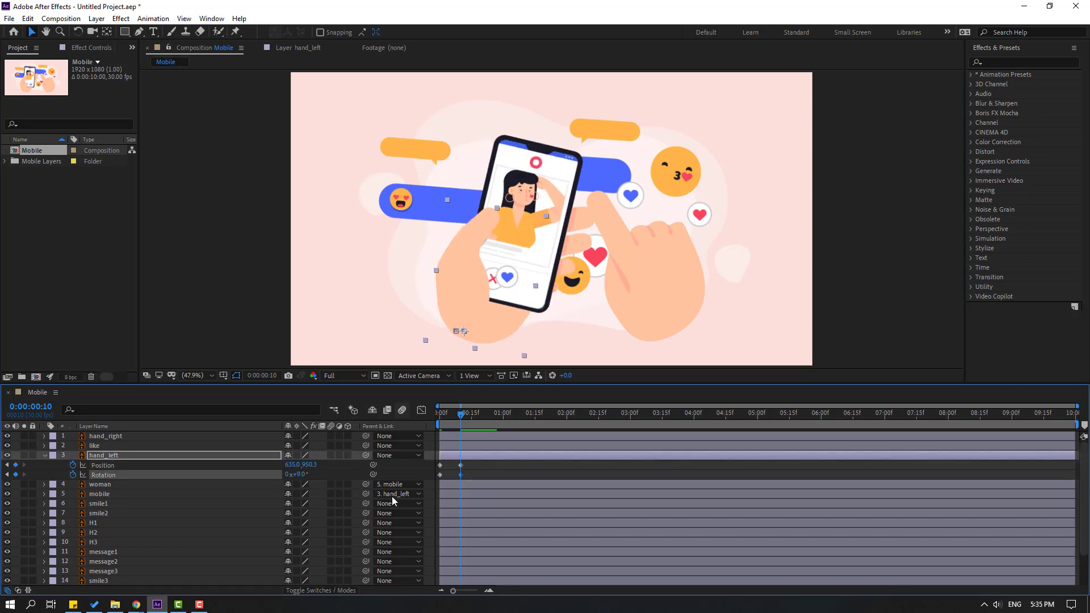
- Apply Easy Ease to all of hand_left's position and rotation keyframes
left_click_drag(469, 463, 438, 475)
right_click(439, 475)
mouse_move(511, 465)
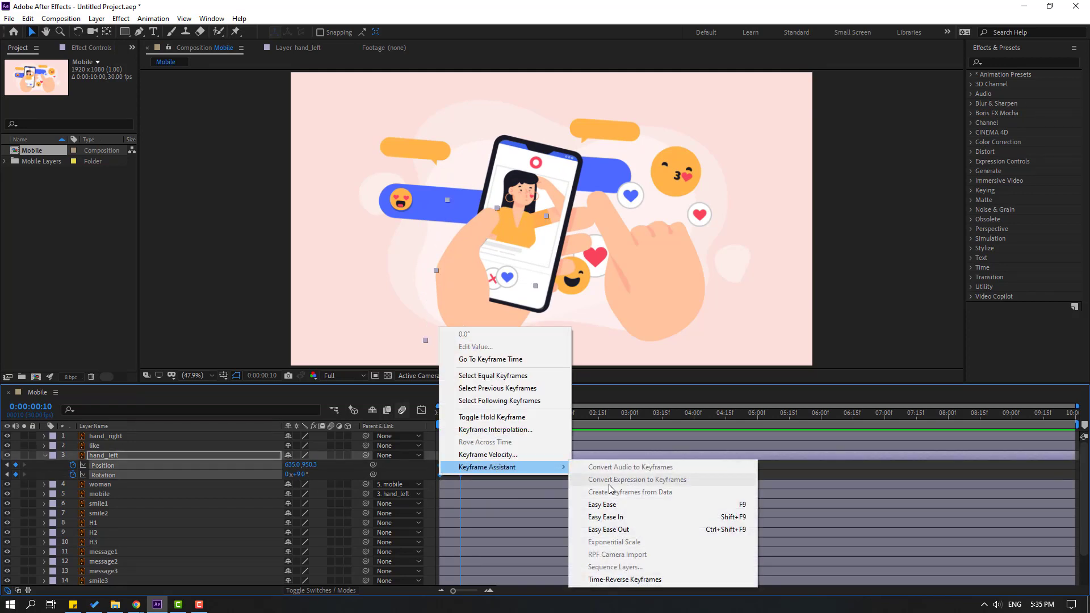
left_click(601, 504)
- Reshape hand_left's position and rotation speed curves in the Graph Editor into a sharper peak nearer the end of the move
left_click(421, 410)
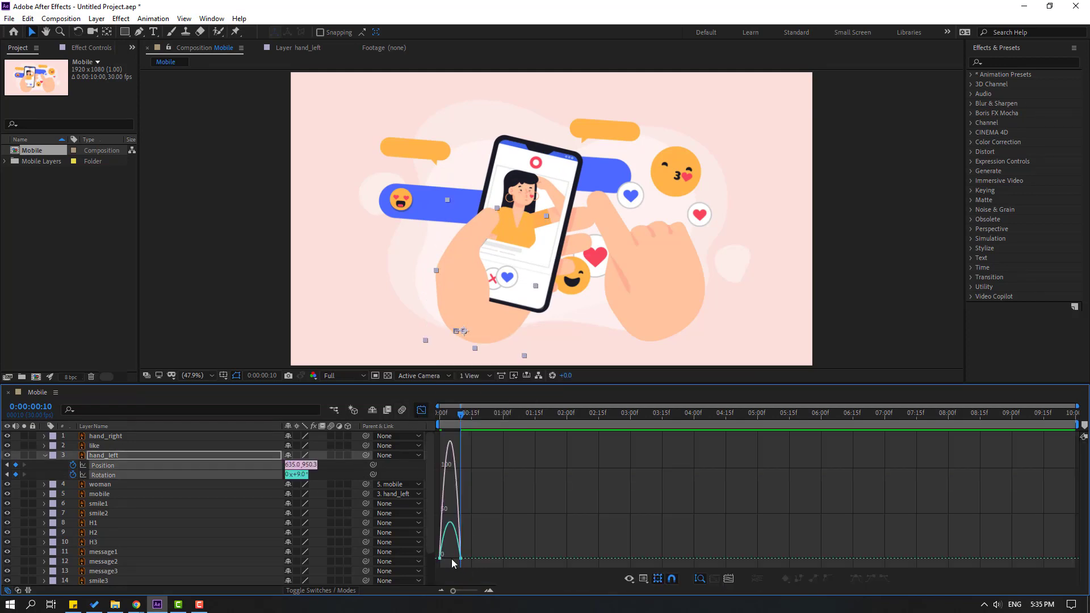
left_click_drag(463, 548, 439, 575)
scroll(462, 570, "up", 5)
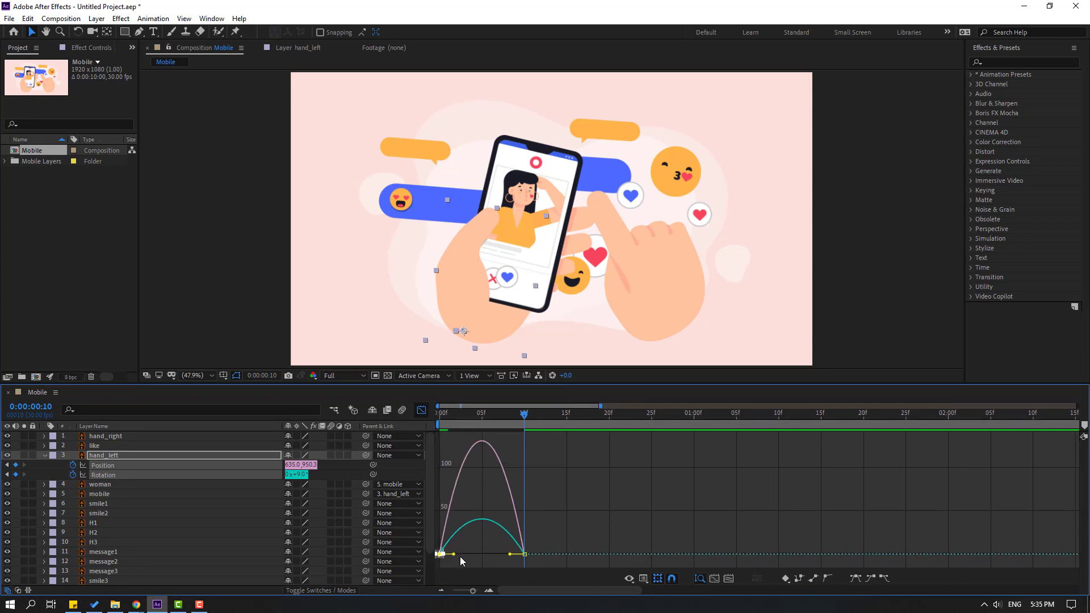
left_click_drag(505, 554, 514, 554)
scroll(641, 521, "down", 2)
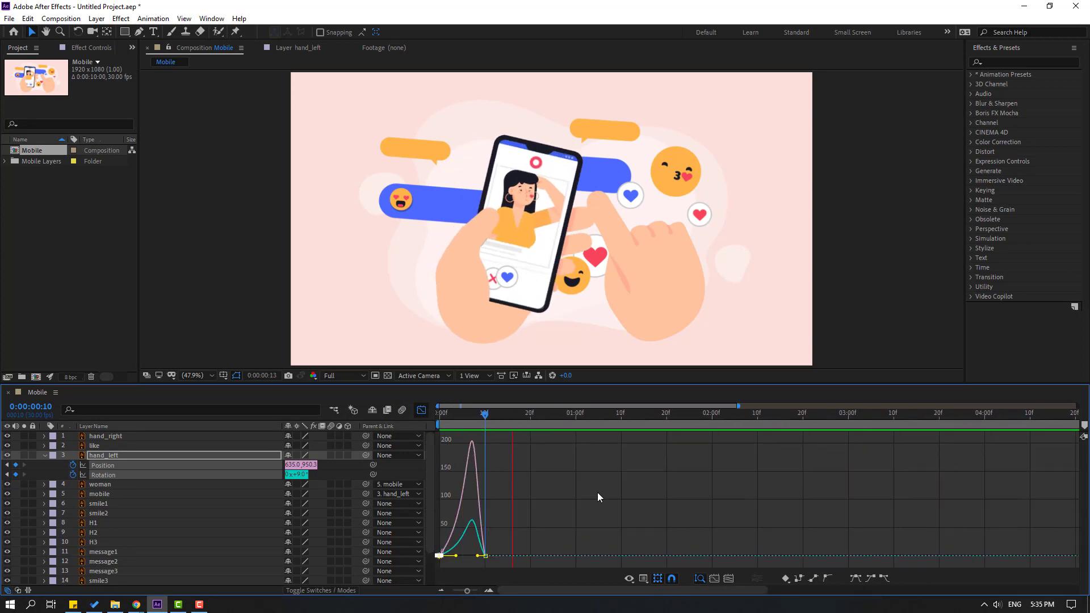
left_click(421, 410)
- Move hand_left's ending position and rotation keyframes to 0:00:00:18 and preview the slower motion
left_click_drag(491, 465, 519, 475)
left_click(546, 469)
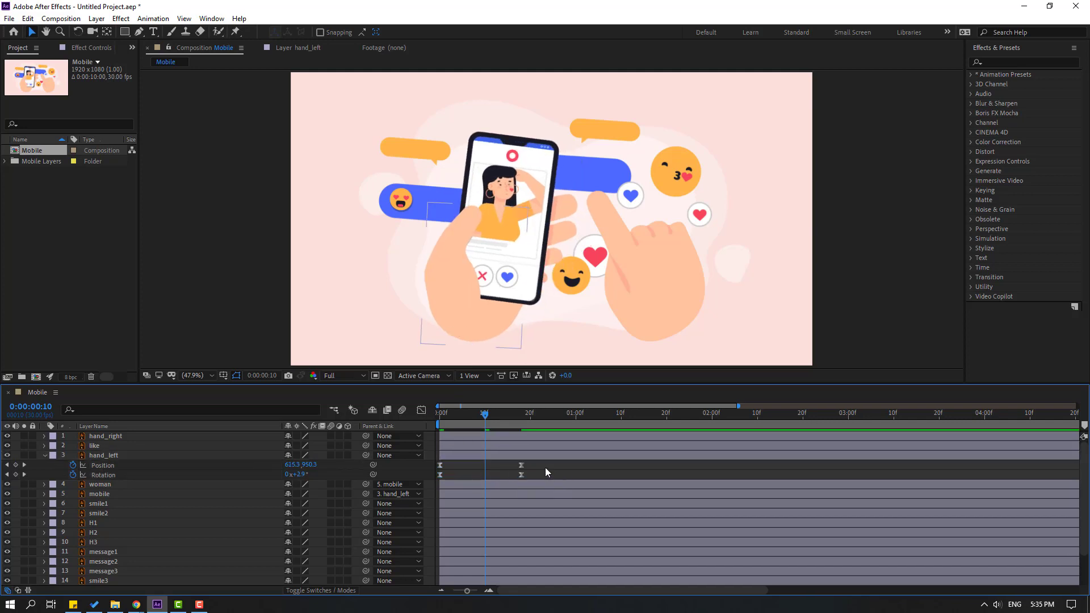
key("space")
key("space")
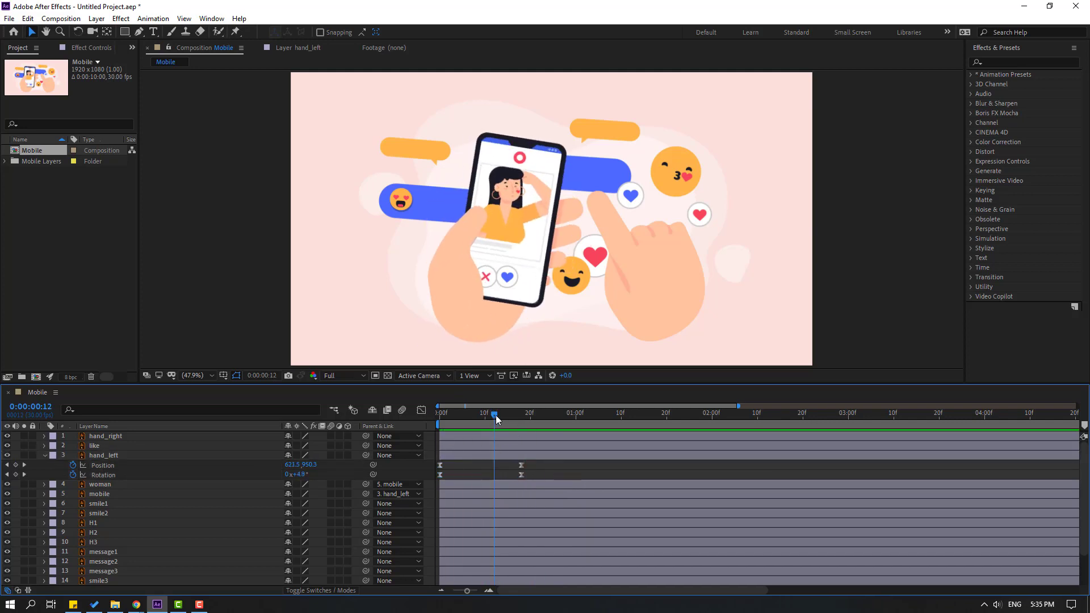
- Keyframe hand_right's position at the start and at 0:00:00:18, placing the fingertip near the phone's blue heart button at the second keyframe
left_click(660, 310)
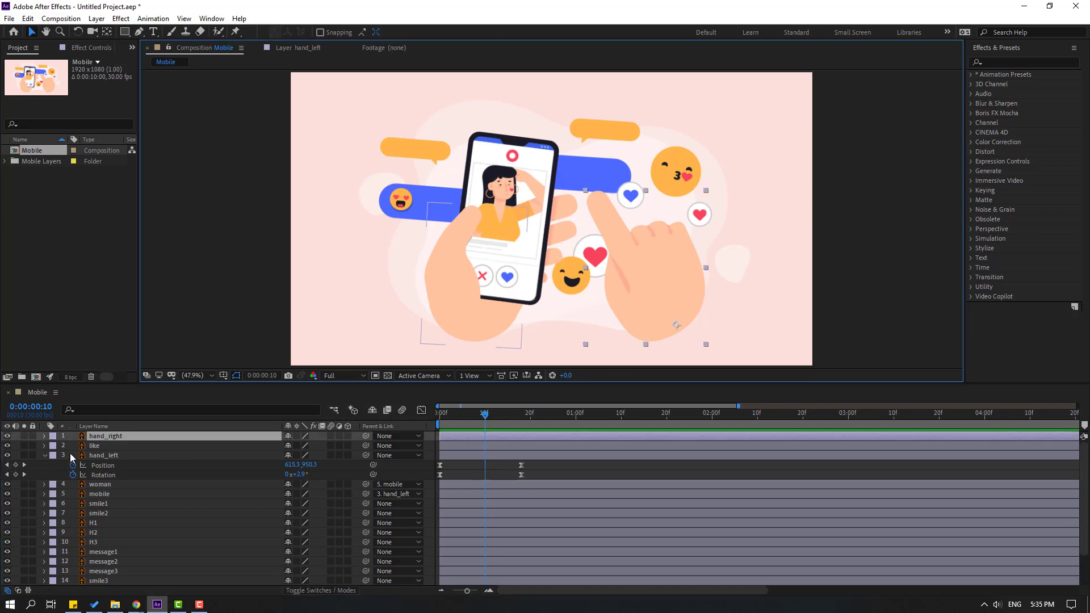
key("Home")
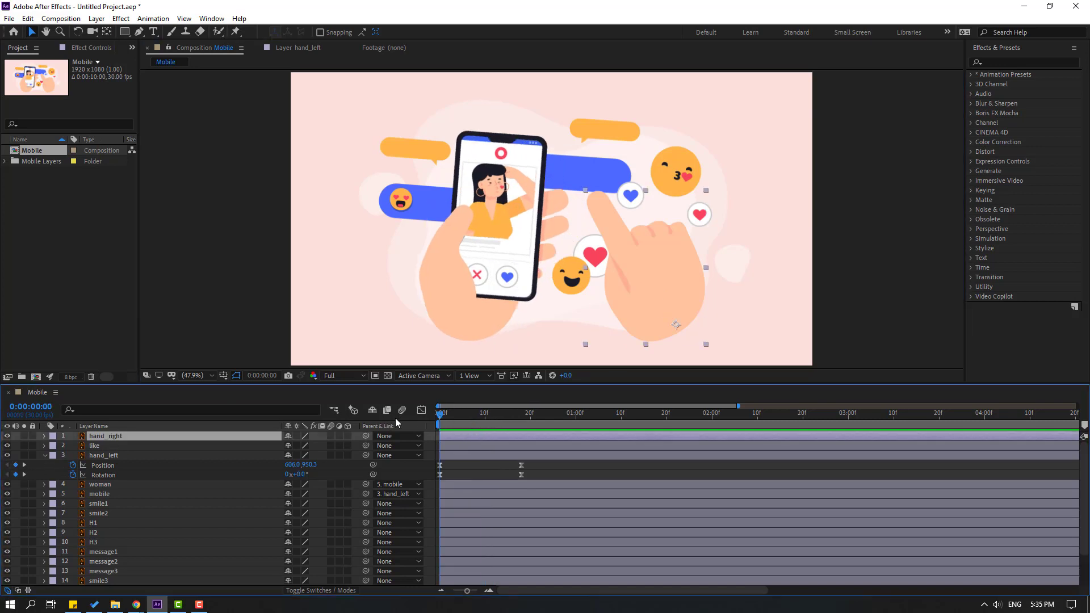
key("p")
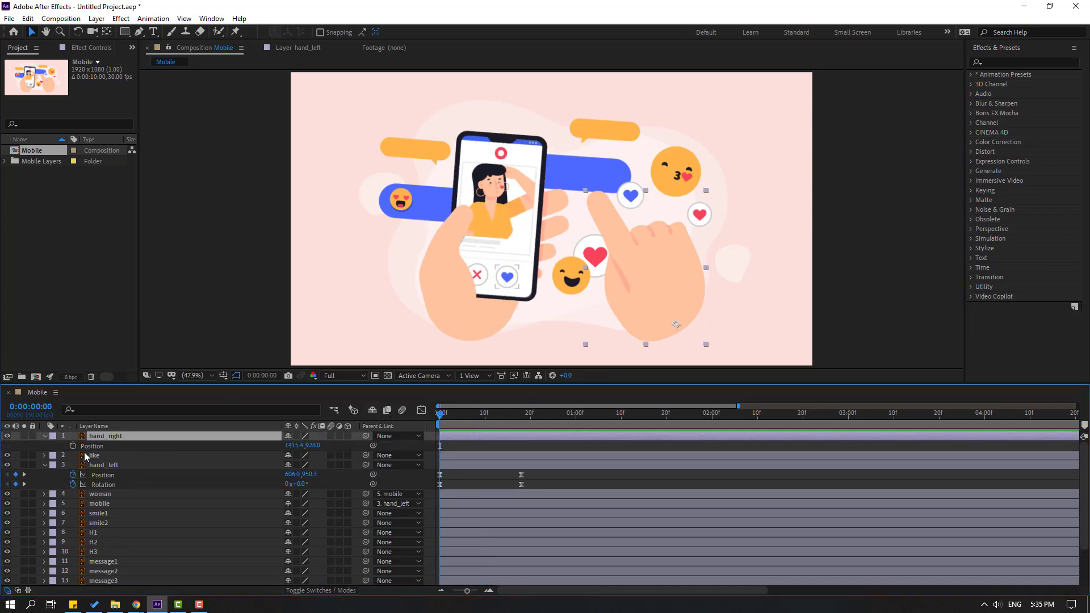
left_click(72, 446)
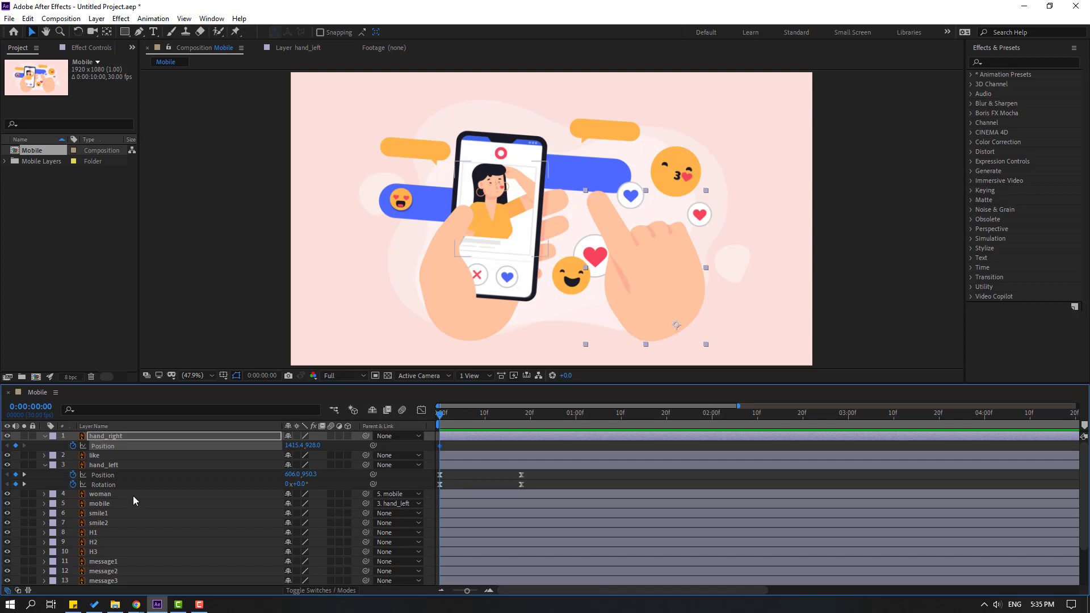
left_click_drag(475, 422, 527, 428)
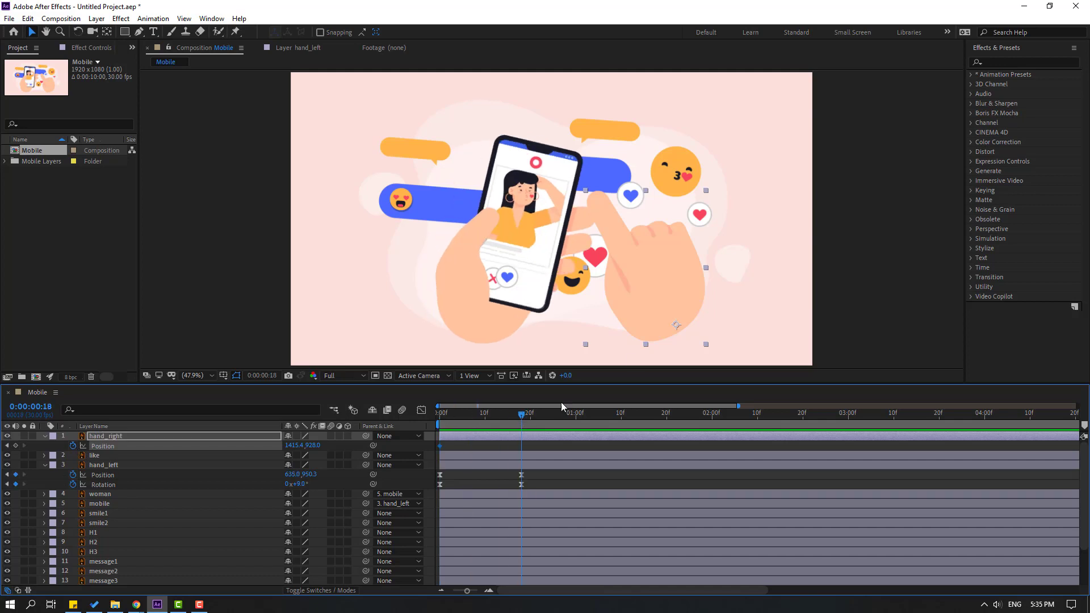
left_click_drag(652, 274, 570, 340)
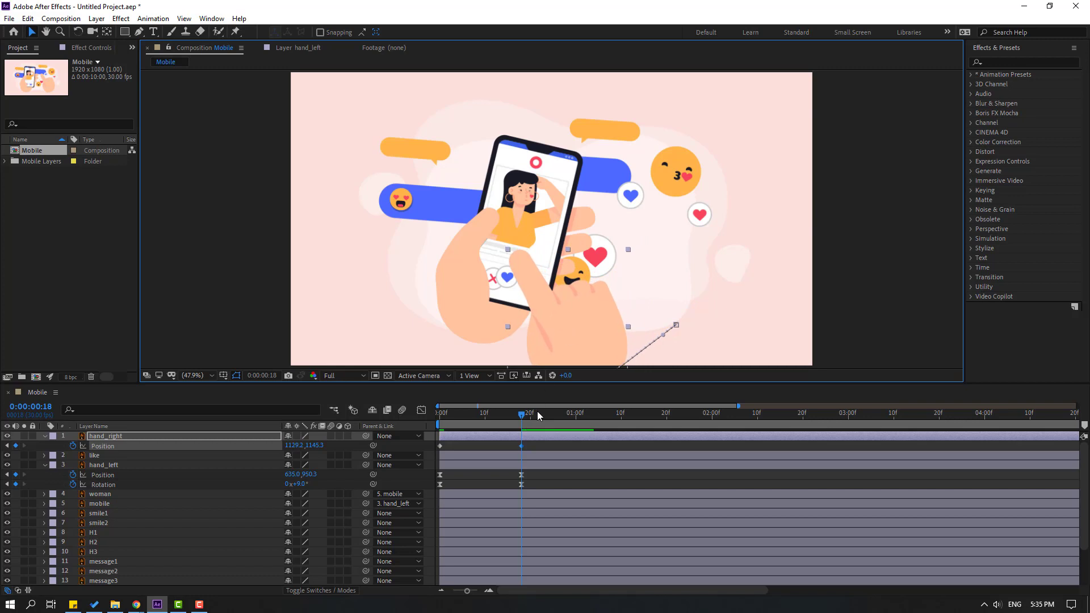
- Apply Easy Ease to both of hand_right's position keyframes
left_click_drag(537, 413, 507, 417)
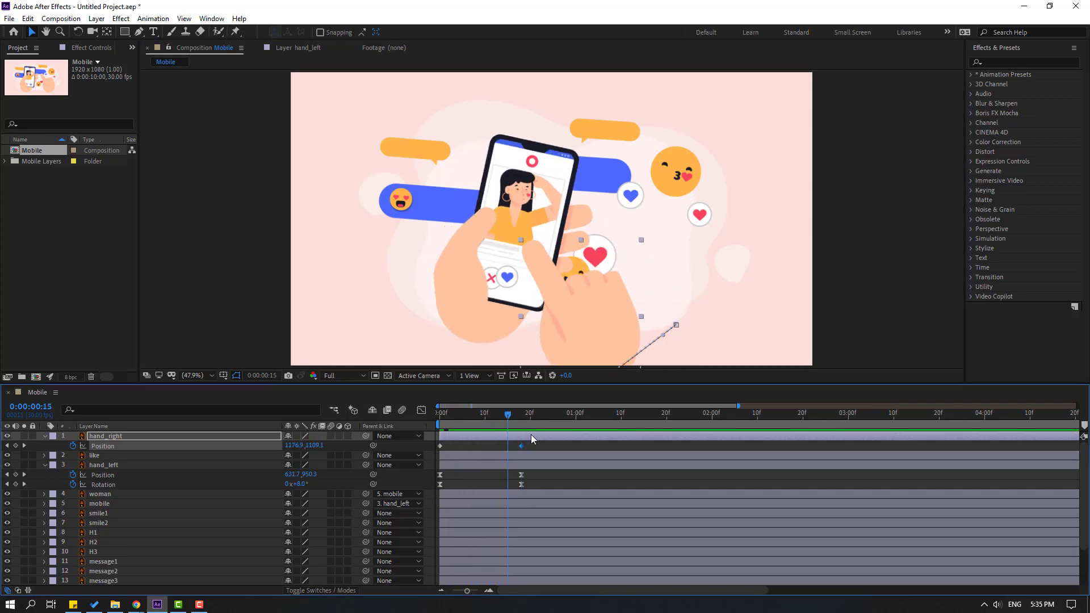
right_click(441, 446)
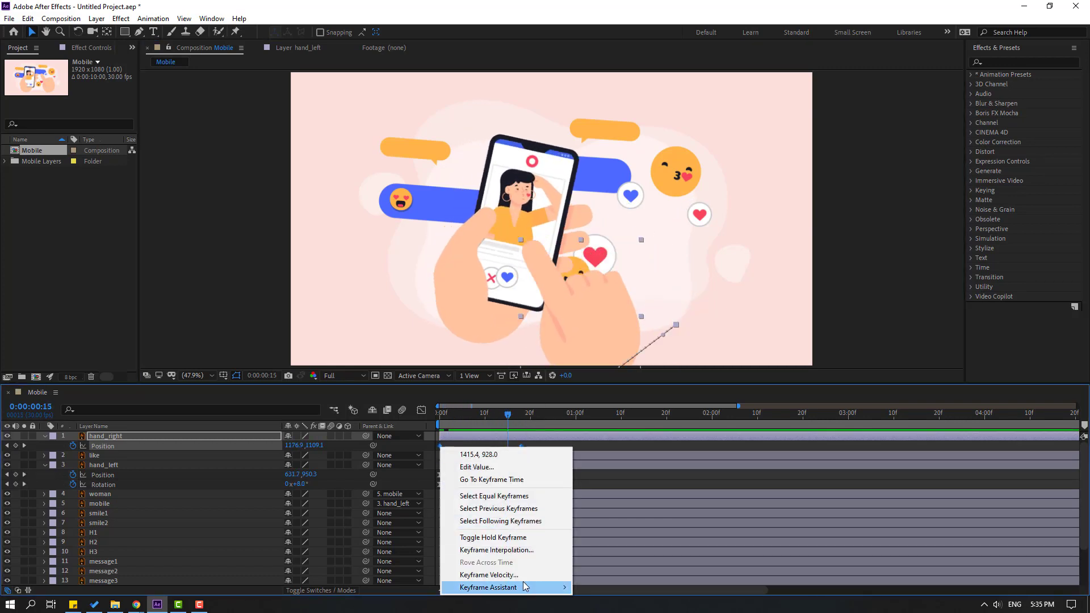
mouse_move(523, 586)
left_click(613, 517)
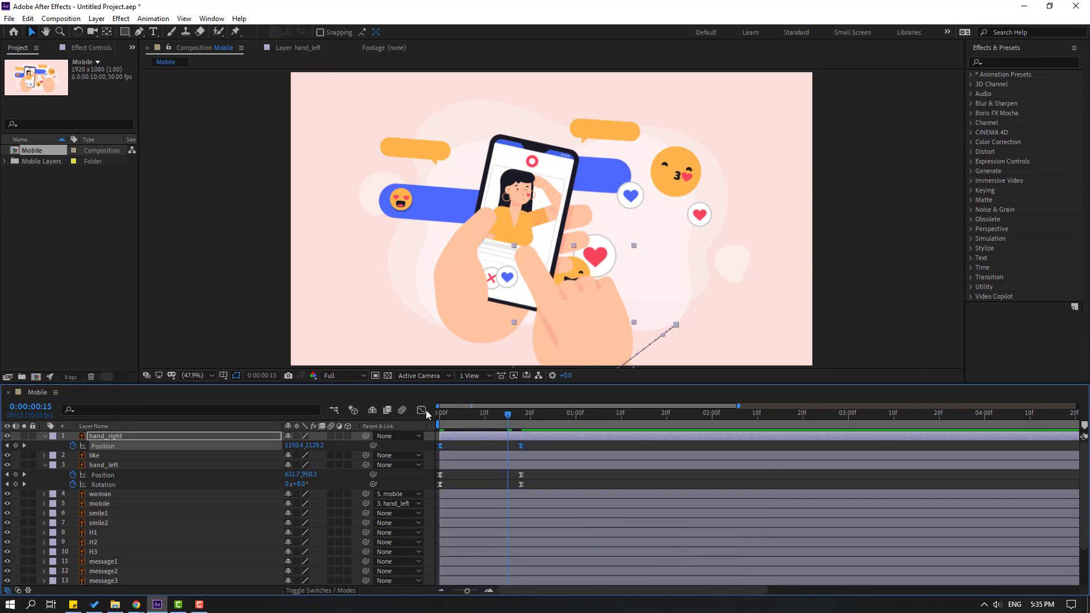
- Reshape hand_right's position speed curve in the Graph Editor into a sharp central peak and preview the motion
left_click(421, 410)
left_click_drag(446, 565, 492, 558)
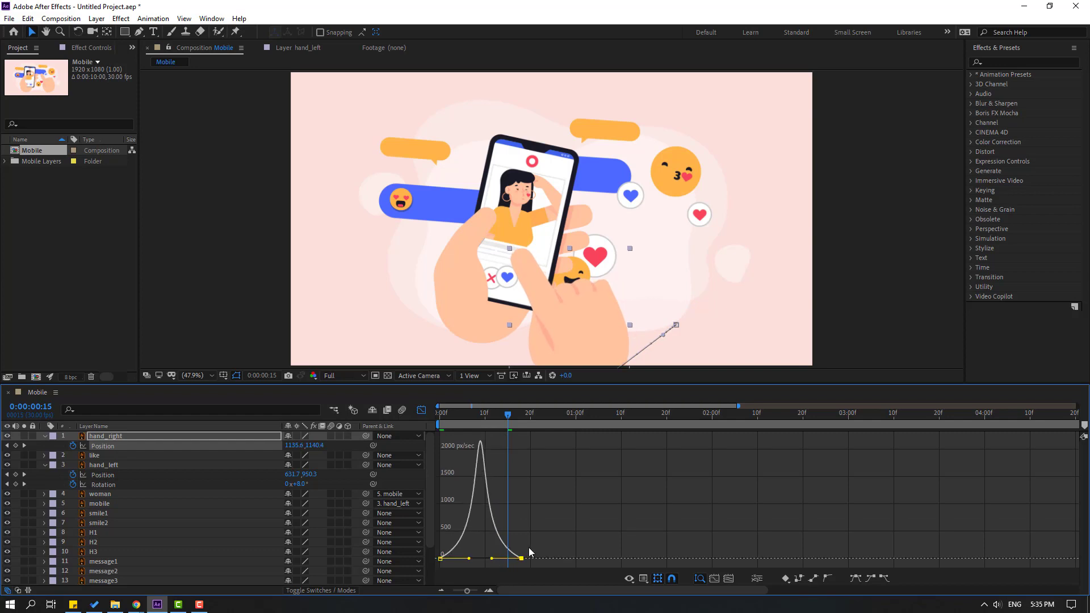
key("space")
key("space")
key("shift+F3")
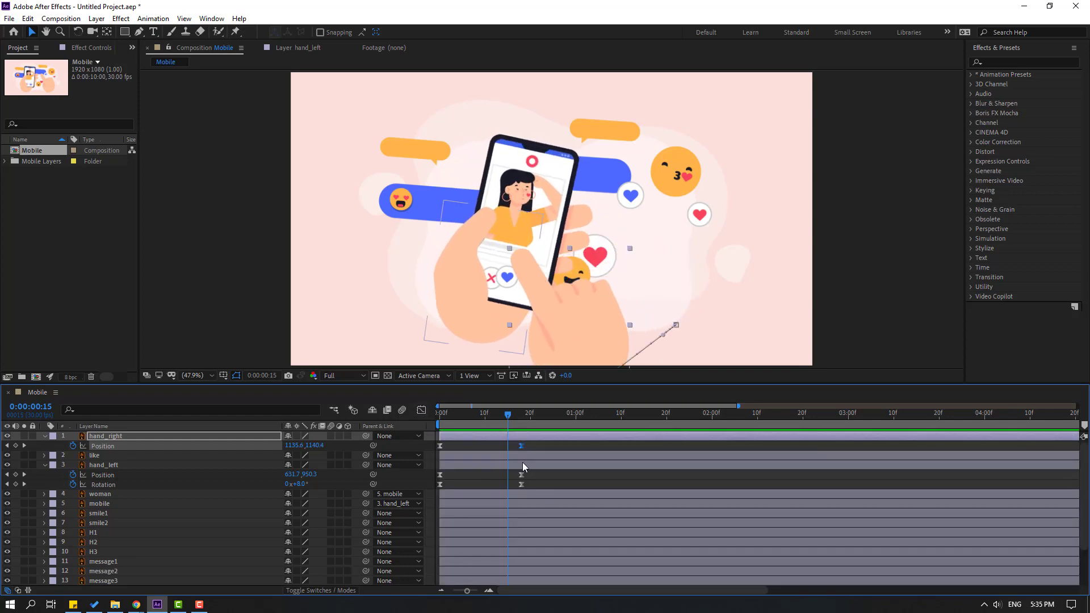
- Move hand_right's ending position keyframe to 0:00:00:29, preview it, and return to the start of the composition
left_click_drag(521, 447, 571, 448)
key("space")
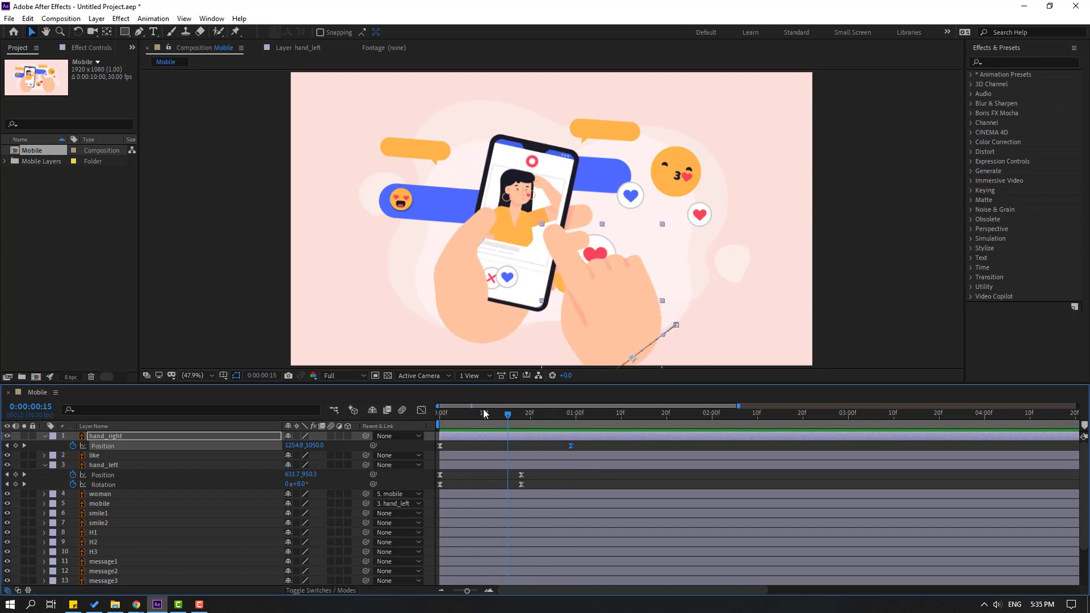
left_click(448, 418)
left_click_drag(448, 419, 440, 419)
- Parent the like layer to the woman layer and preview the linked motion
left_click(507, 277)
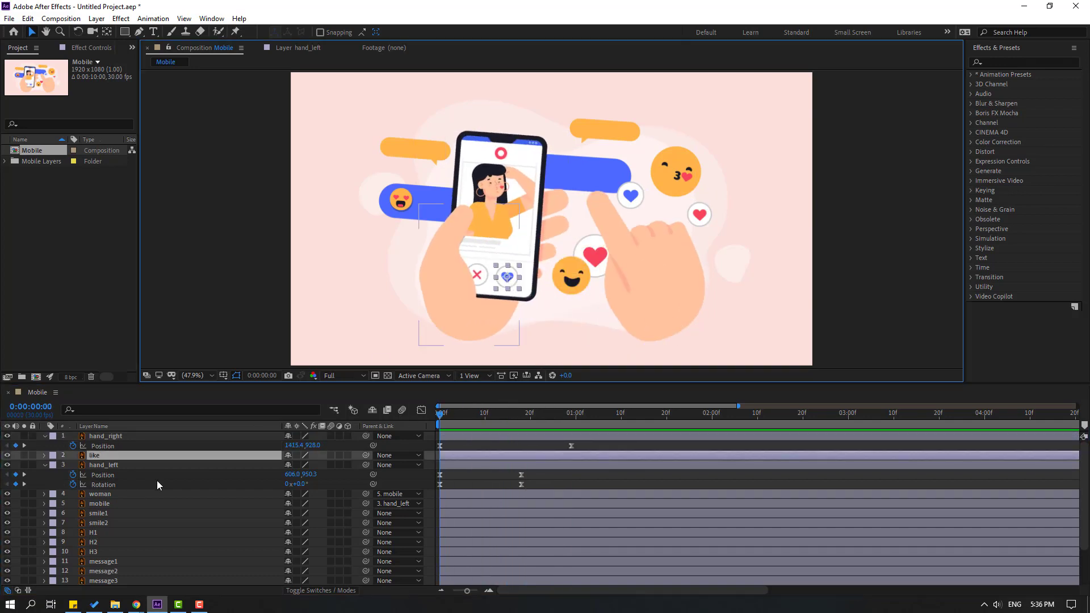
left_click_drag(365, 456, 114, 494)
key("space")
key("space")
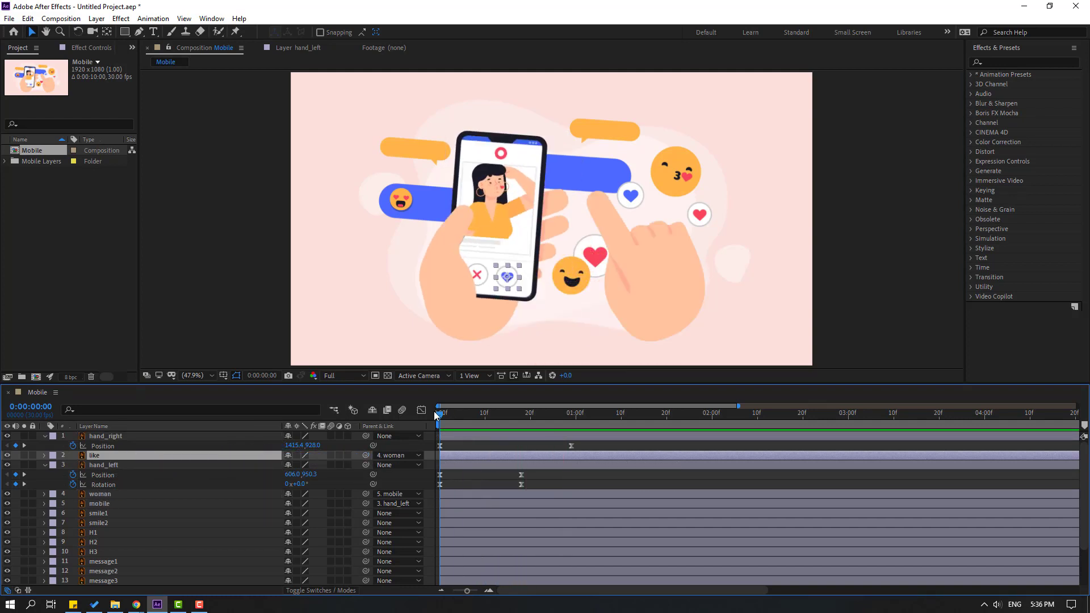
- At 0:00:00:29, reposition hand_right to about 1166, 1225 so the fingertip touches the heart button on the tilted phone
left_click_drag(477, 421, 571, 426)
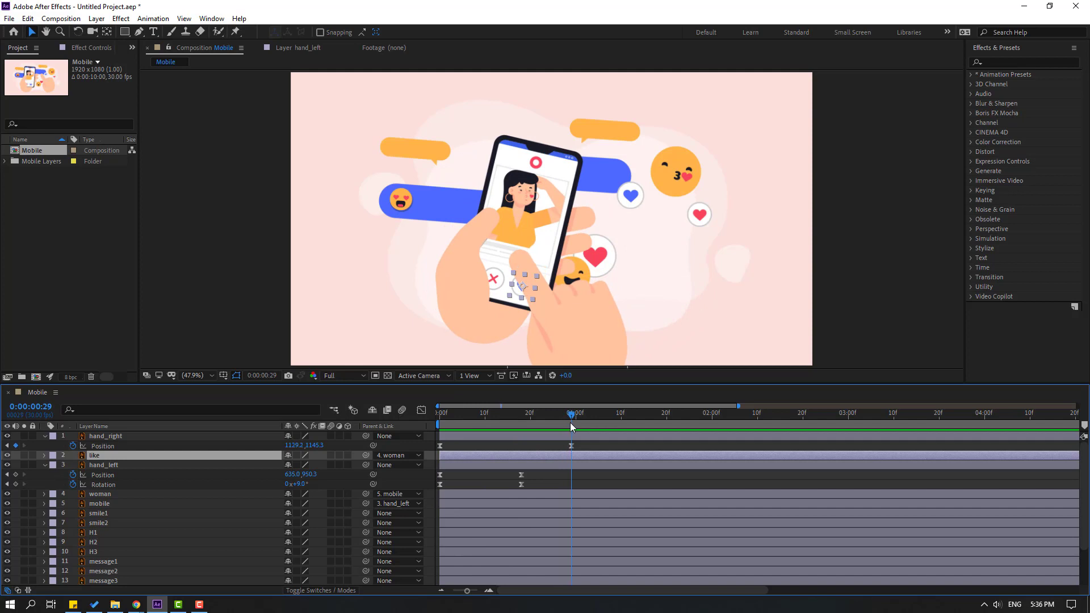
left_click(576, 444)
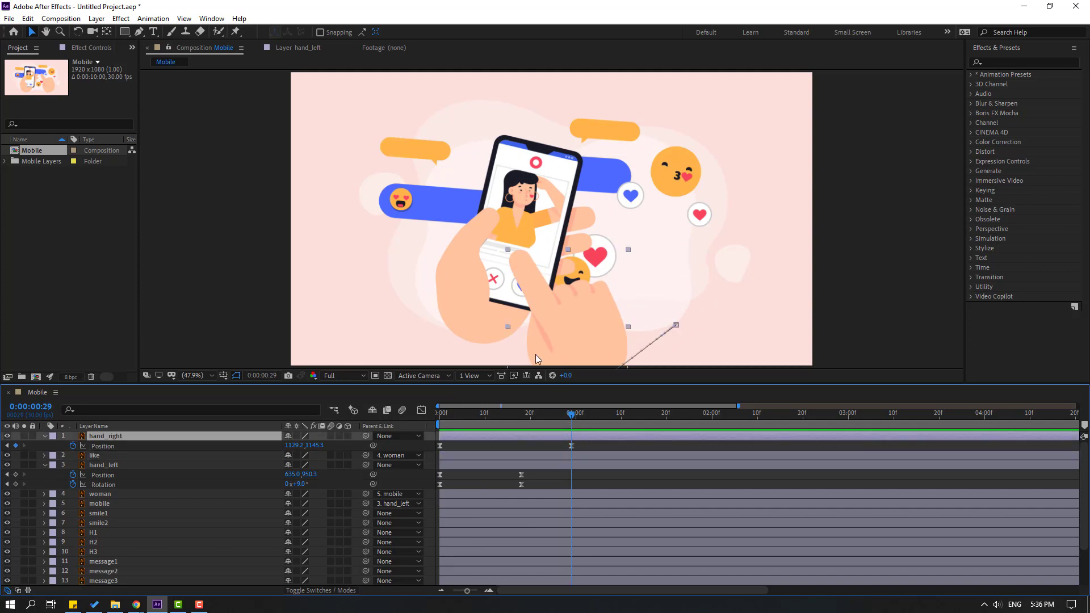
left_click_drag(549, 311, 559, 335)
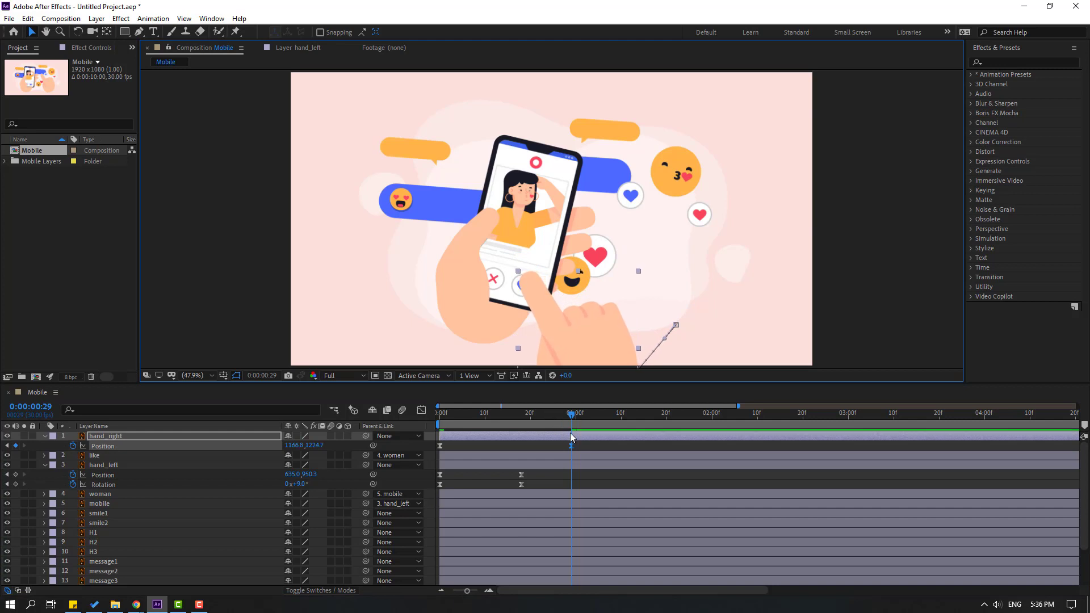
- Keyframe hand_right's rotation at 0° at 0:00:00:29, 13° ten frames on, and -3° at 0:00:01:19
key("shift+r")
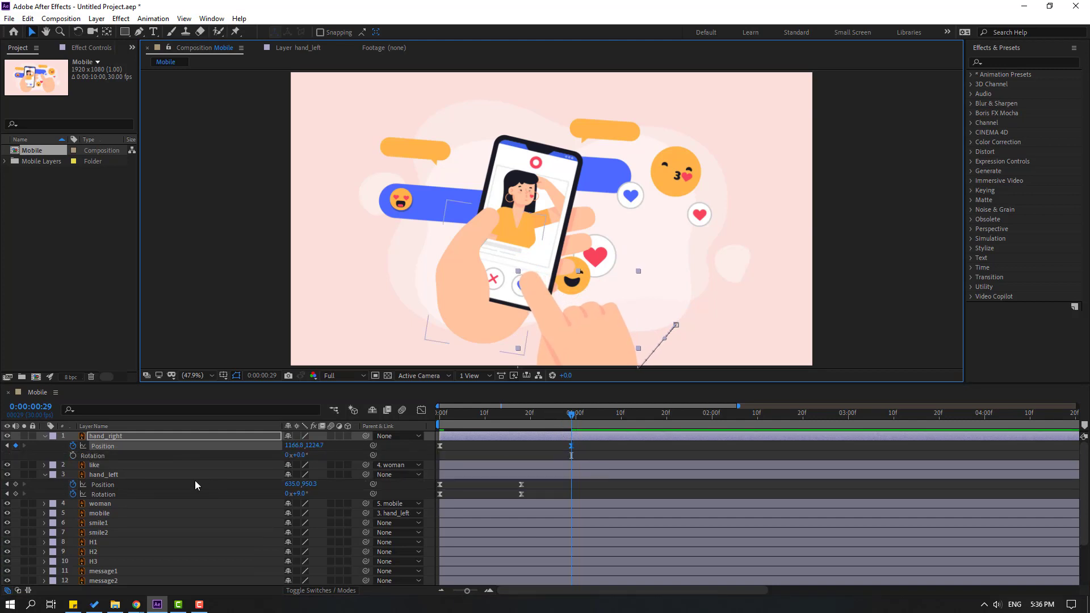
left_click(73, 456)
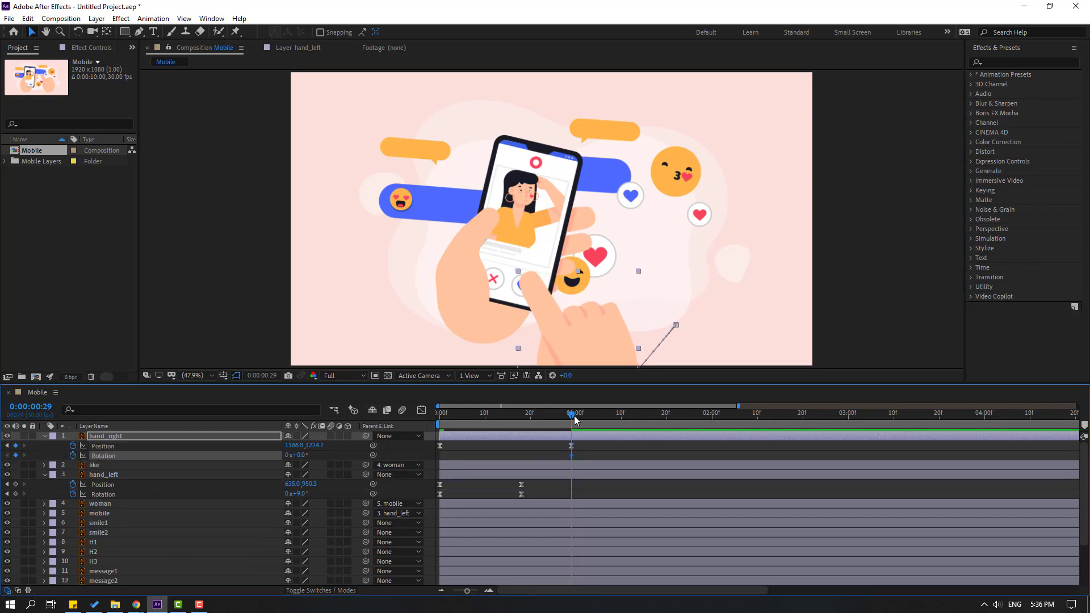
left_click_drag(573, 418, 616, 414)
left_click_drag(304, 460, 310, 455)
key("shift+Page_Down")
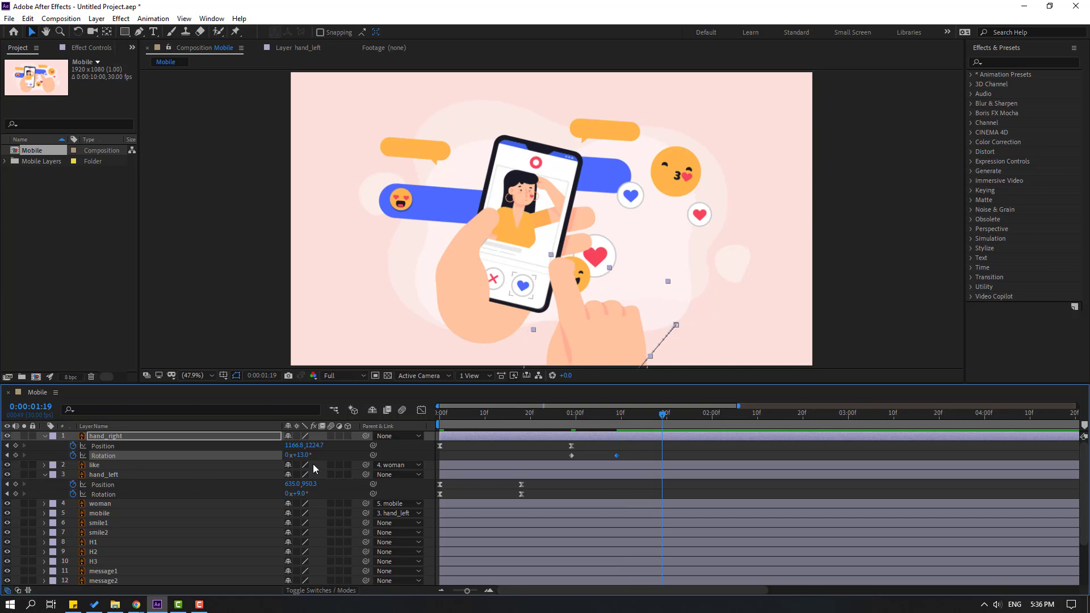
left_click_drag(299, 455, 295, 458)
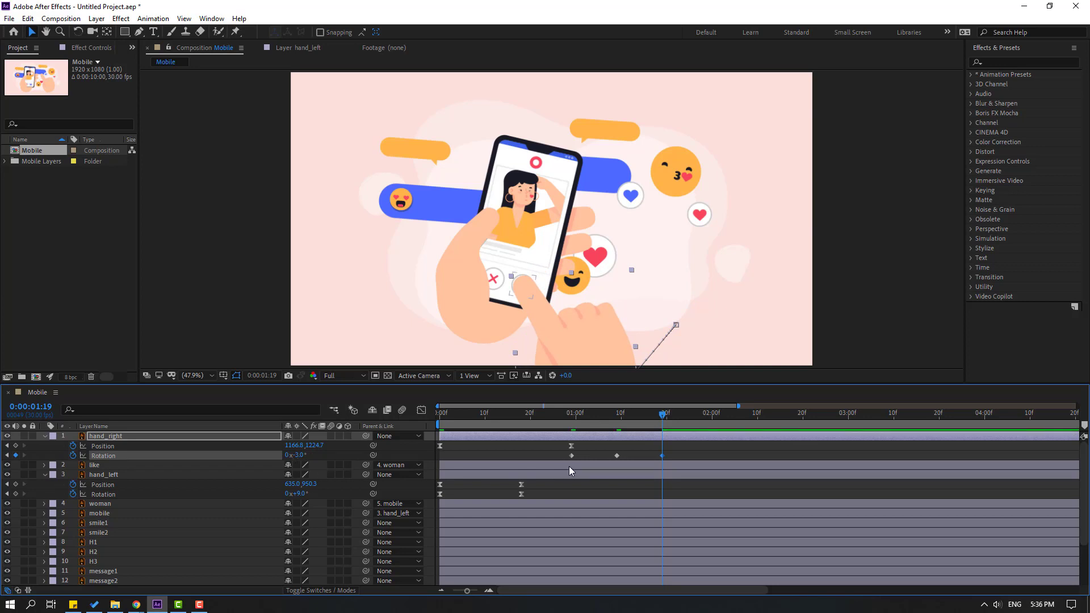
- Add hand_right rotation keyframes of -1° at 0:00:01:29 and -3° at 0:00:02:09
key("shift+Page_Down")
left_click_drag(298, 458, 297, 458)
key("shift+Page_Down")
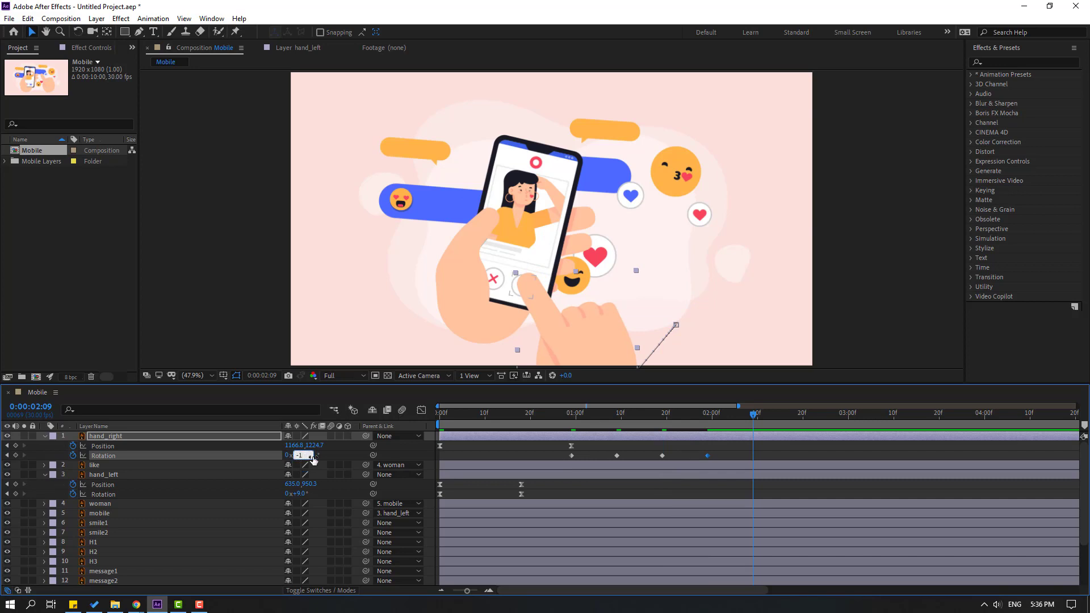
left_click_drag(301, 455, 295, 455)
- Apply Easy Ease to all of hand_right's rotation keyframes and preview the motion
left_click_drag(763, 451, 561, 471)
right_click(573, 456)
mouse_move(606, 455)
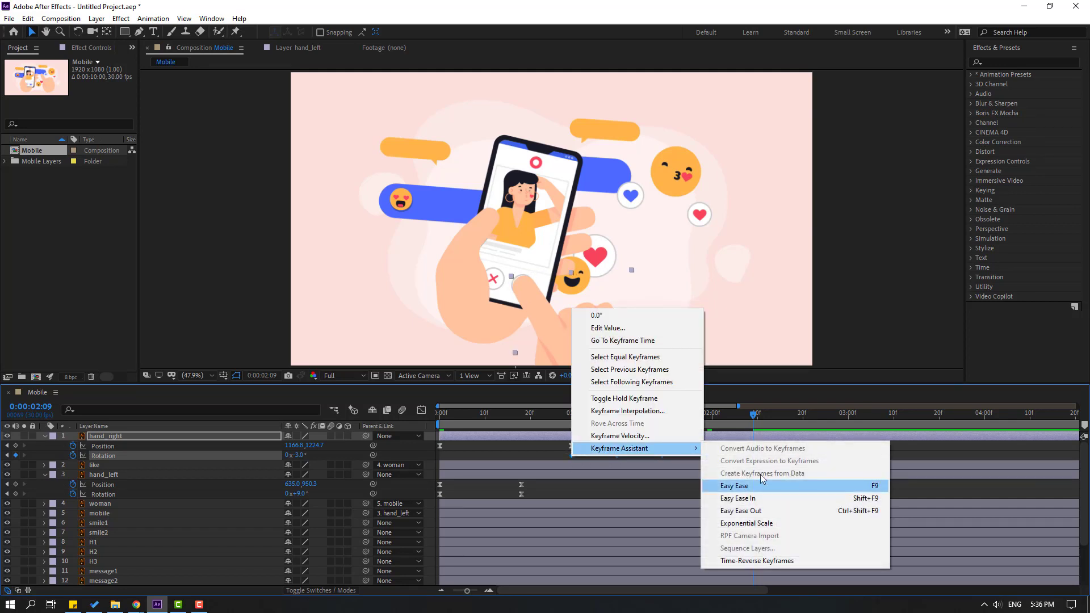
left_click(755, 483)
key("space")
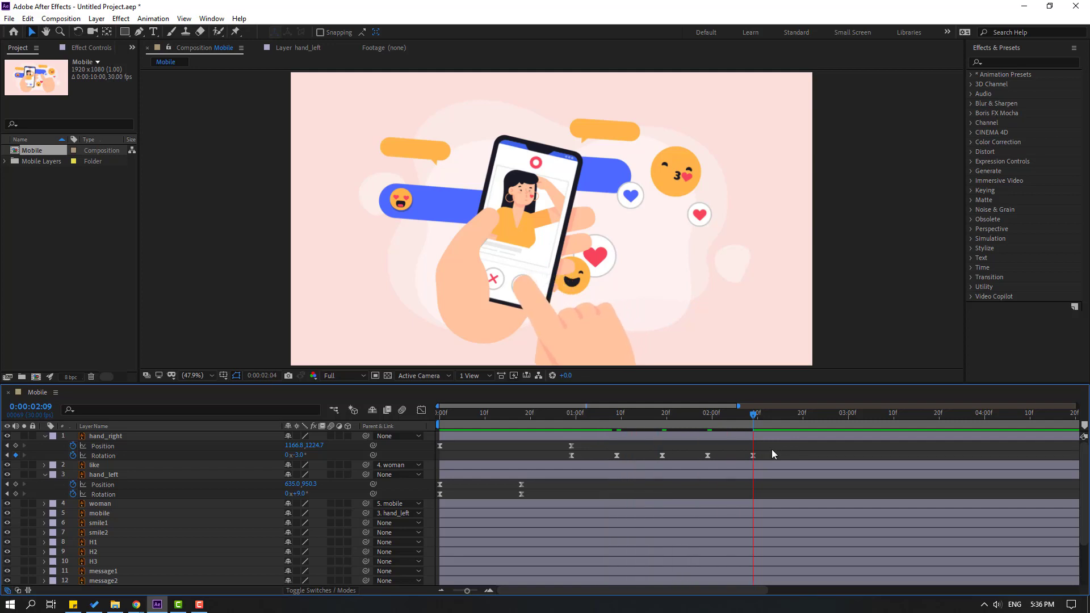
- Reshape hand_right's rotation speed curve into an early sharp peak before the second keyframe, start the work area just before it, and preview
left_click(584, 416)
left_click_drag(586, 416, 662, 415)
left_click_drag(785, 451, 544, 466)
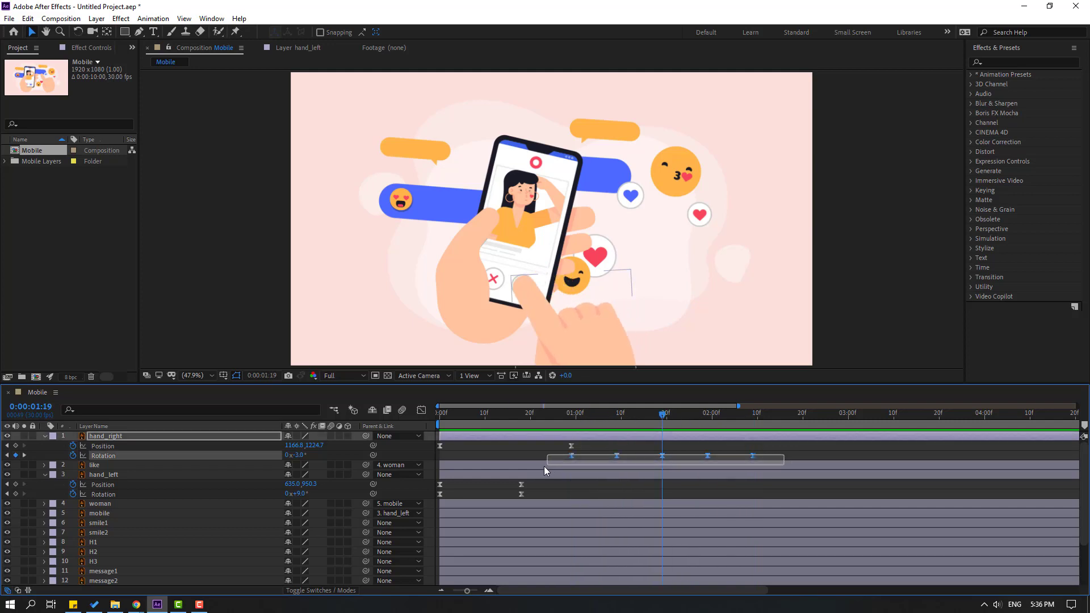
left_click(422, 410)
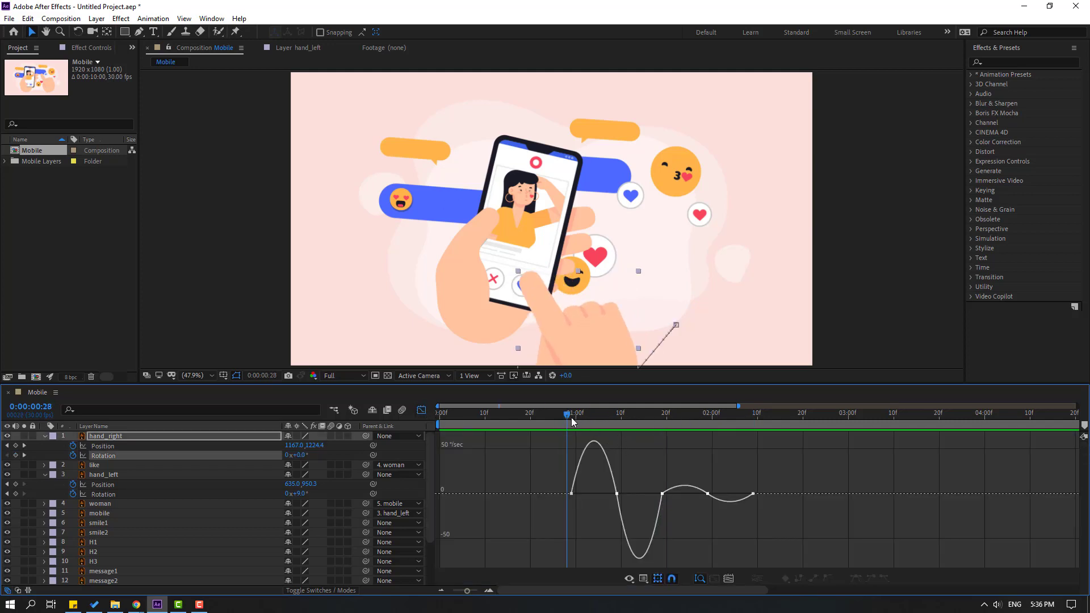
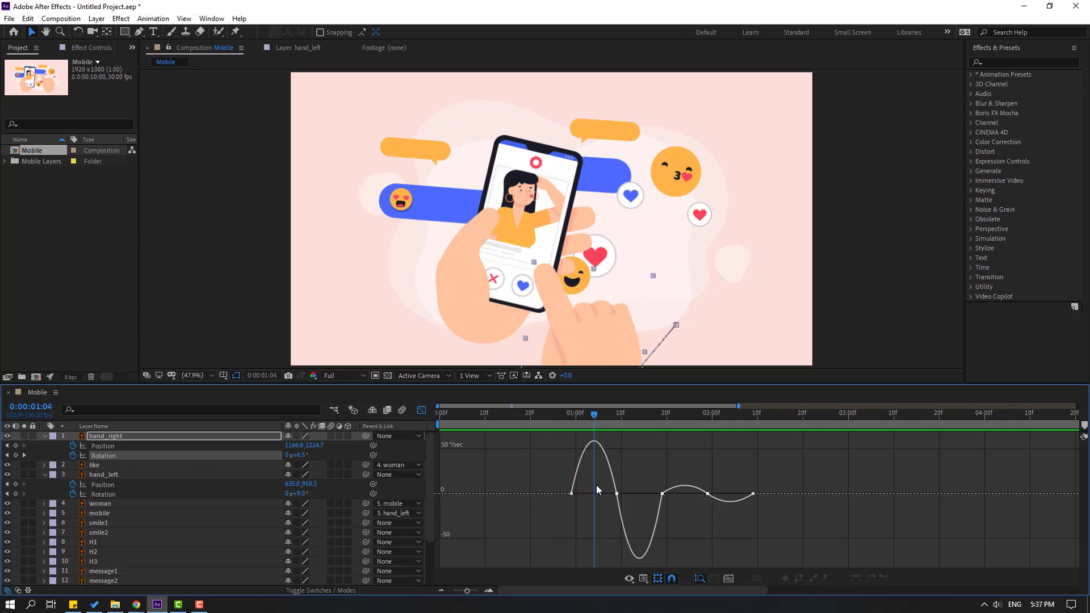
left_click_drag(621, 500, 596, 494)
left_click_drag(433, 424, 550, 425)
key("space")
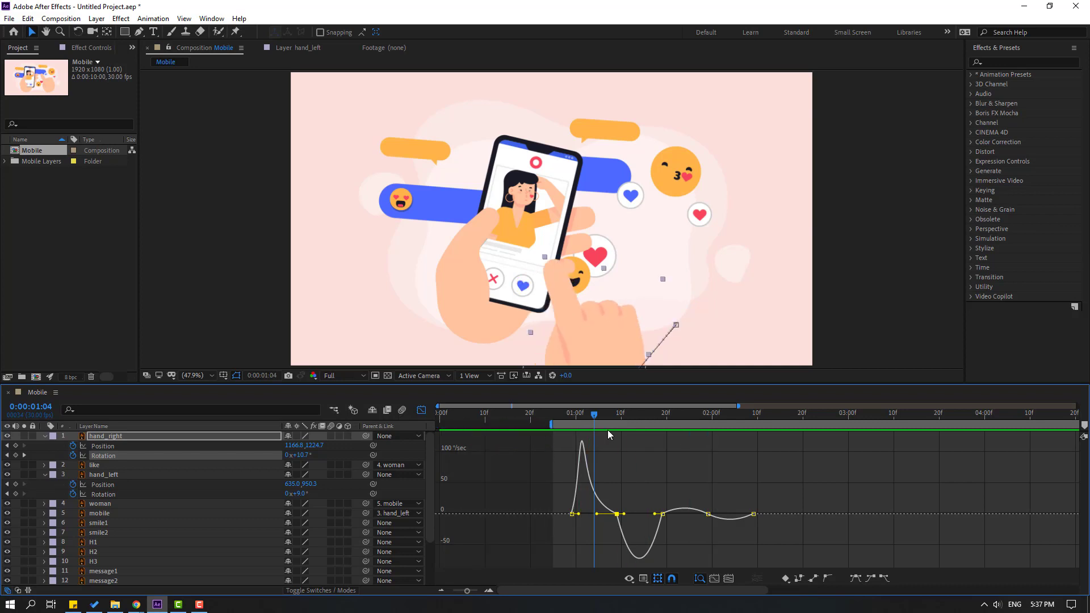
key("space")
- Compress hand_right's last four rotation keyframes to end at 0:00:01:24, keeping the first of them in place, and preview the tapping
left_click(421, 410)
left_click_drag(768, 455, 699, 461)
left_click_drag(615, 459, 612, 460)
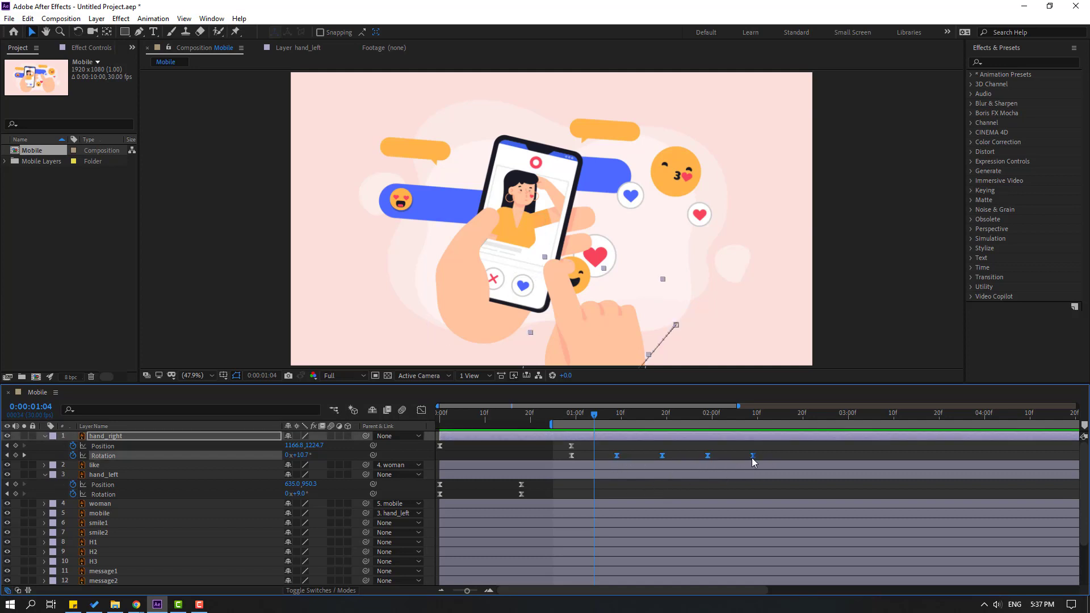
left_click_drag(704, 462, 684, 461)
left_click(702, 453)
key("space")
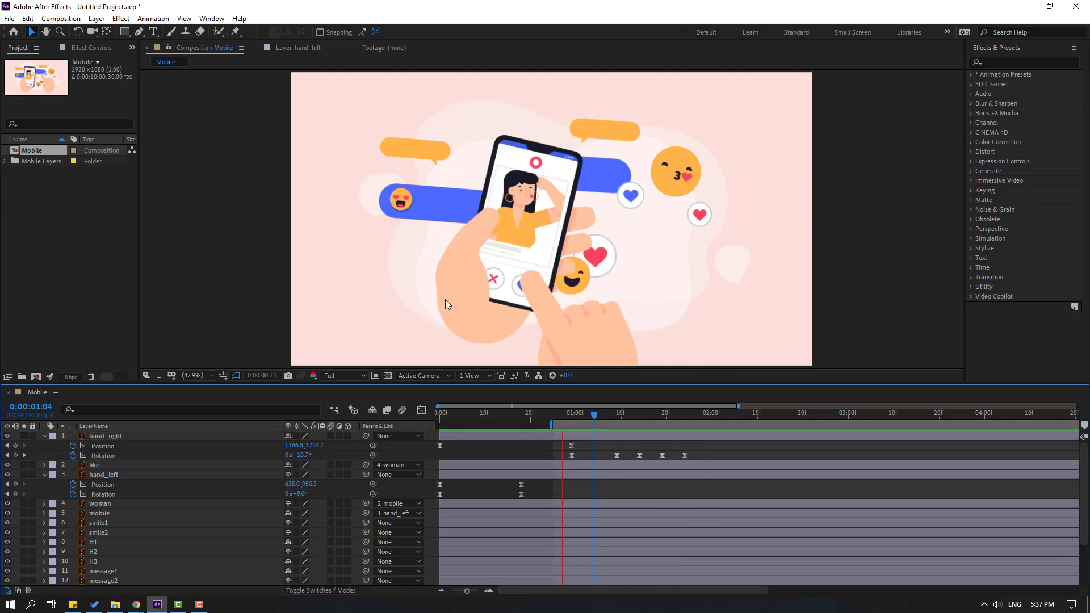
- Hold hand_right's position with a keyframe at about 0:00:01:25, and at 0:00:02:07 move the hand off the phone to about 1506, 1157
key("comma")
key("comma")
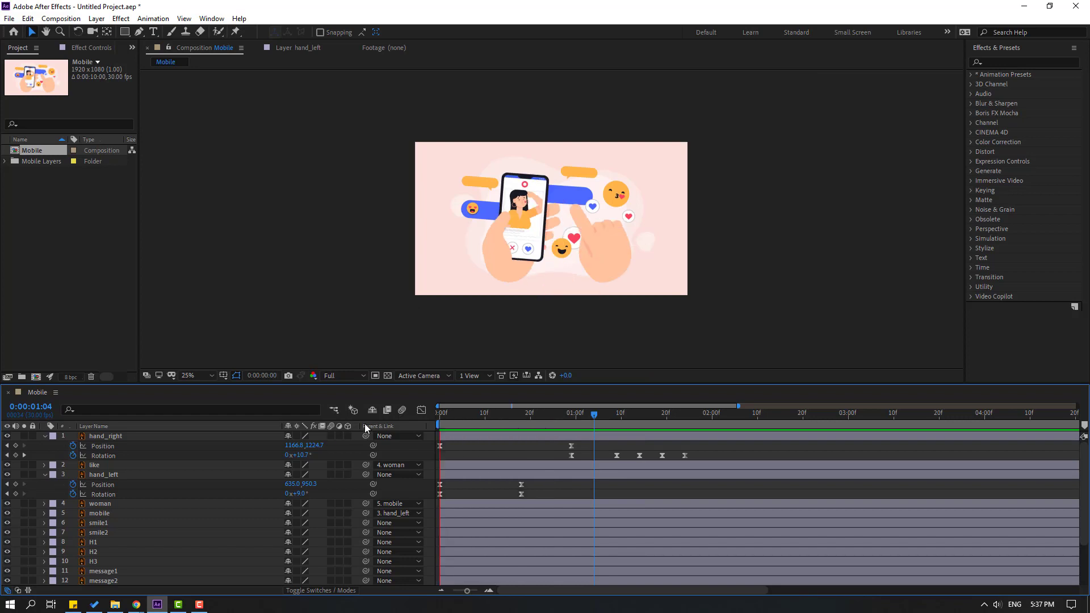
left_click_drag(603, 414, 744, 417)
left_click(16, 446)
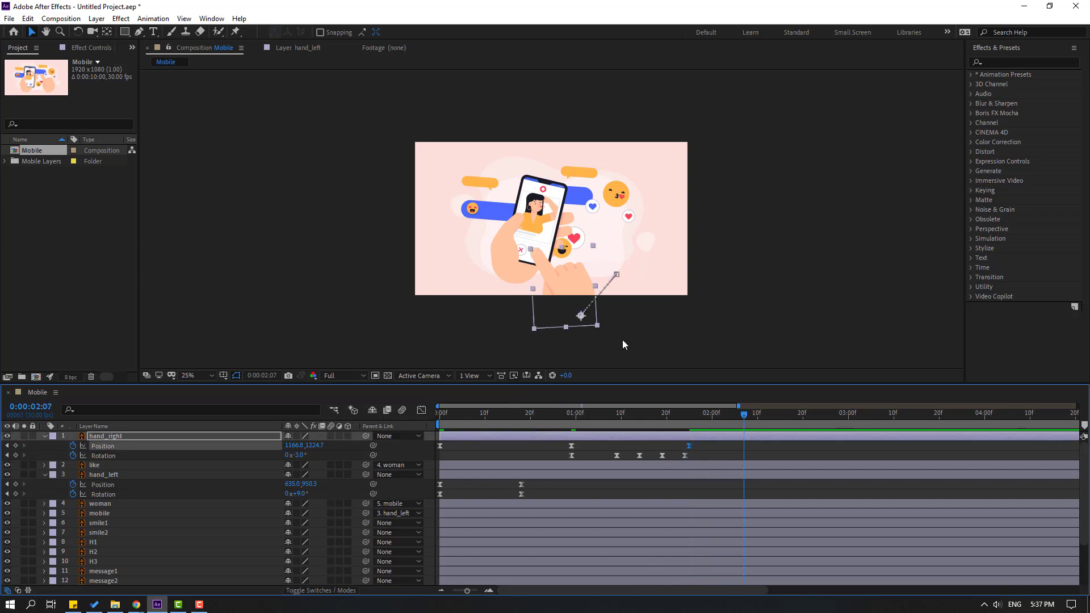
left_click_drag(558, 291, 606, 280)
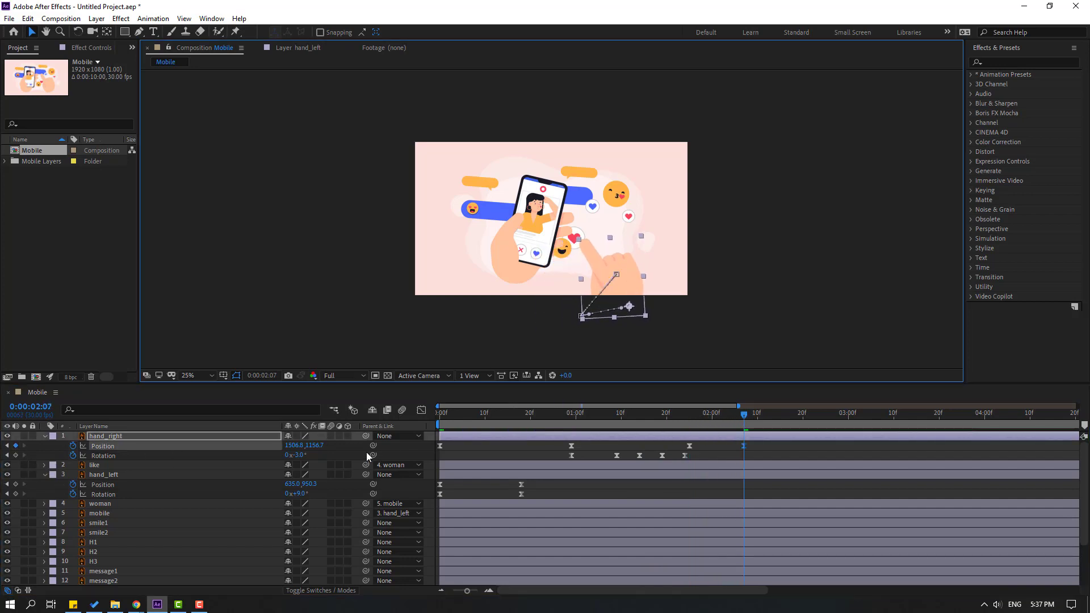
- Keyframe hand_left's current position at 0:00:01:24, and at 0:00:02:08 move it with the phone to about 459, 978
left_click_drag(744, 413, 674, 419)
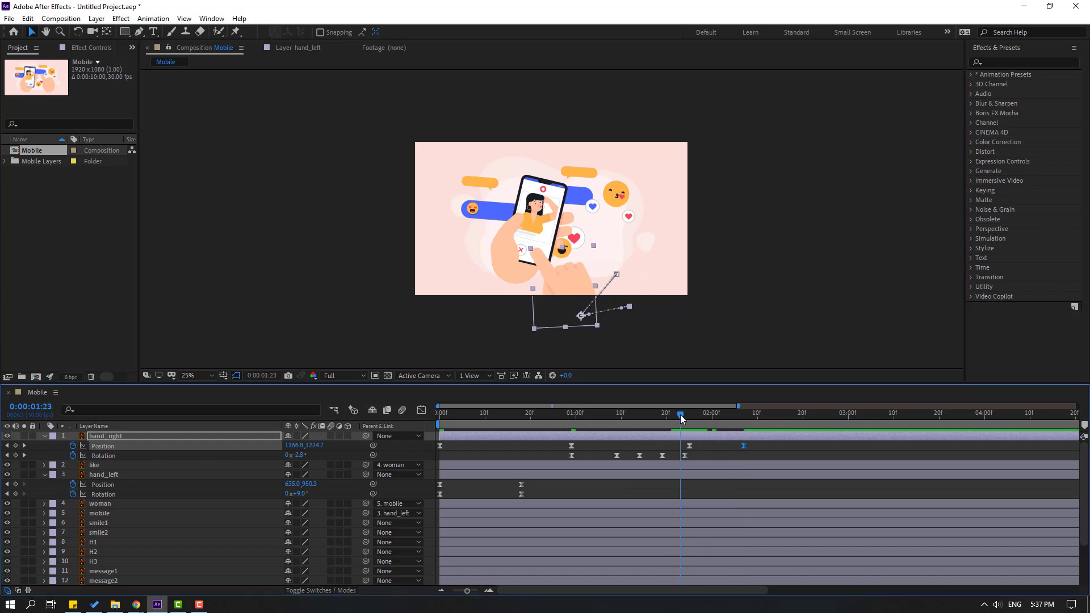
left_click(103, 475)
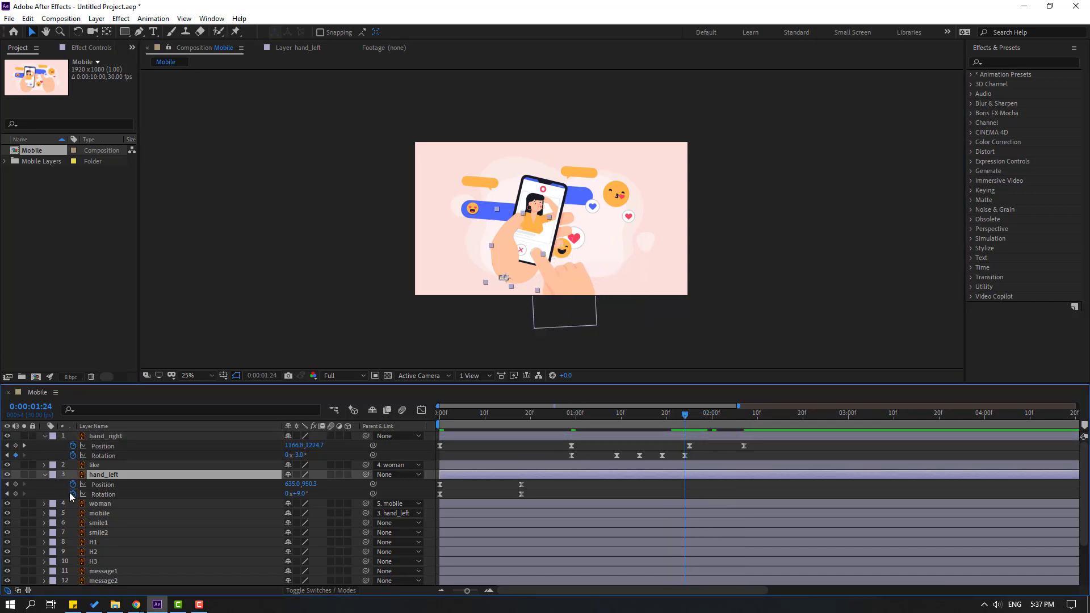
left_click(15, 484)
left_click_drag(693, 417, 745, 424)
left_click_drag(512, 248, 481, 250)
- Add hand_left rotation keyframes from 0:00:01:24 through 0:00:02:28, tilting to -23° at 0:00:02:08 and ending at -10°
mouse_move(738, 422)
left_mouse_down()
mouse_move(682, 420)
mouse_move(749, 427)
left_mouse_up()
left_click(15, 493)
mouse_move(299, 494)
left_mouse_down()
mouse_move(281, 494)
mouse_move(313, 497)
mouse_move(297, 494)
left_mouse_up()
key("space")
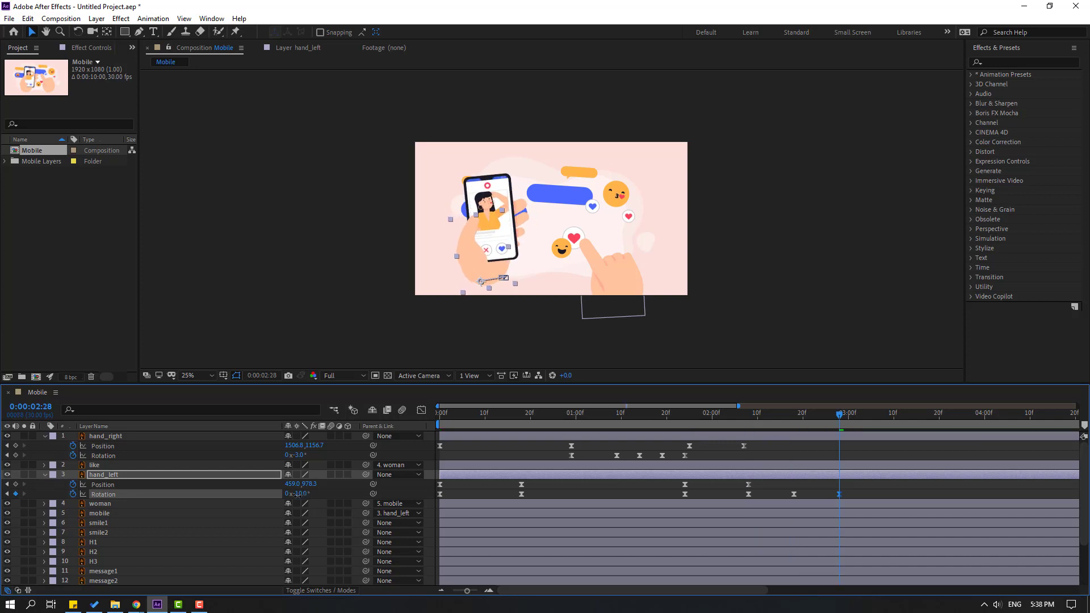
- Preview the left hand's swing and compress its last three rotation keyframes to end at about 0:00:02:21
left_click(860, 488)
key("space")
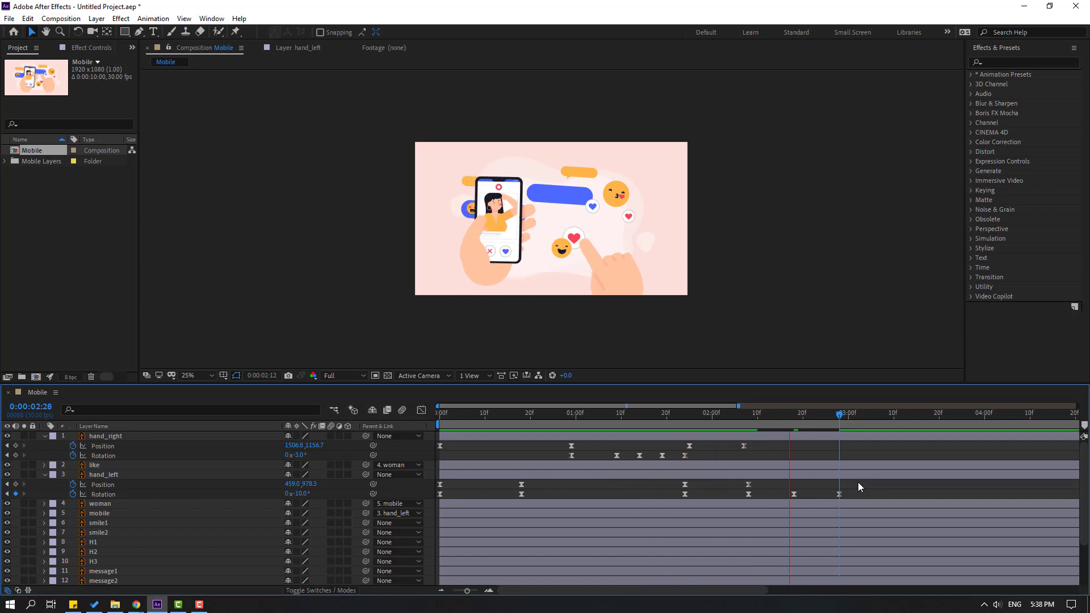
key("space")
left_click_drag(671, 418, 798, 422)
left_click_drag(857, 496, 743, 504)
- Reshape hand_left's second position move into a sharp central speed peak, start the work area just before it, and preview
left_click_drag(838, 493, 675, 483)
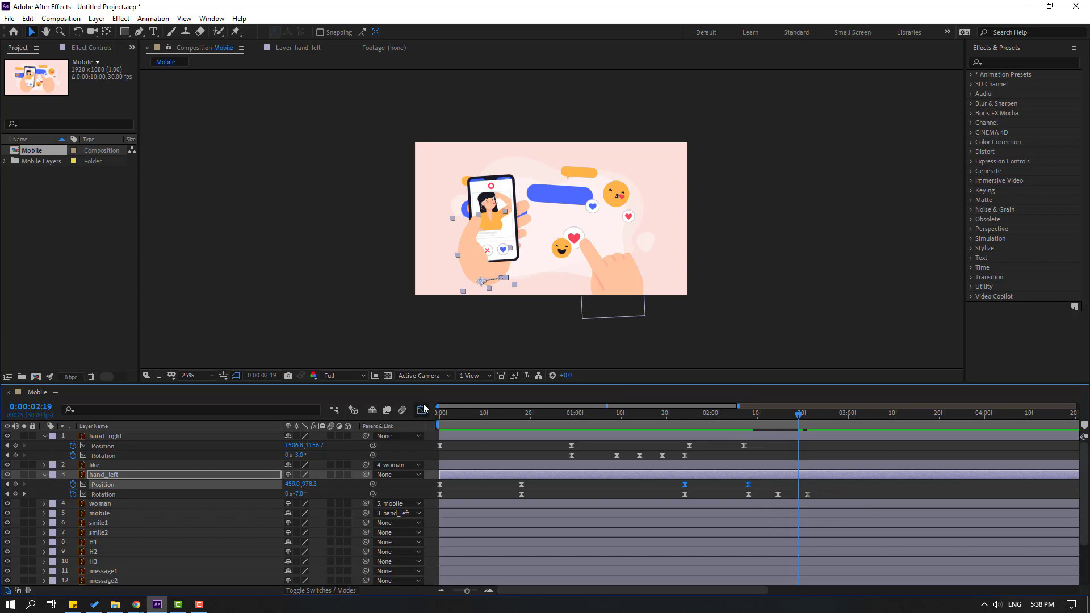
left_click(422, 409)
left_click_drag(696, 559, 726, 558)
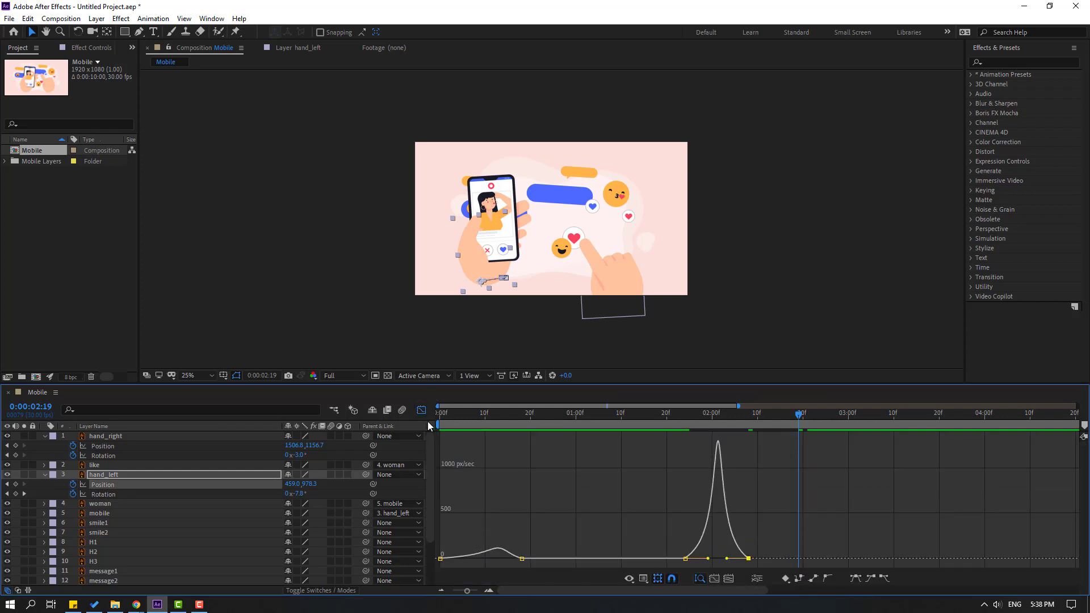
left_click_drag(445, 425, 632, 426)
key("space")
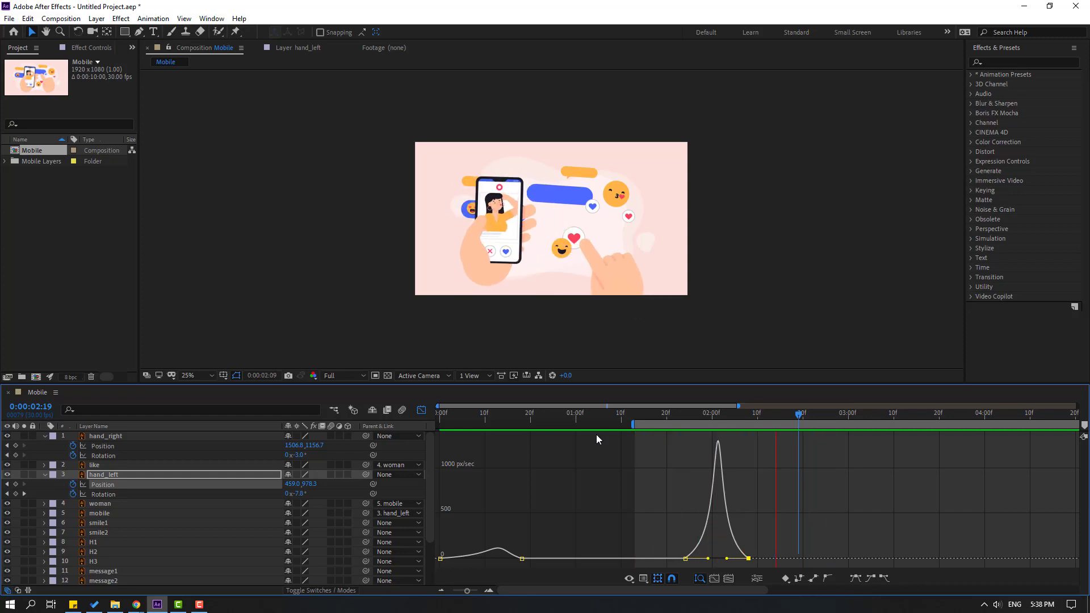
key("space")
- Stretch hand_left's last three rotation keyframes to end at about 0:00:02:29 and preview the slower swing
key("shift+F3")
left_click_drag(825, 500, 733, 499)
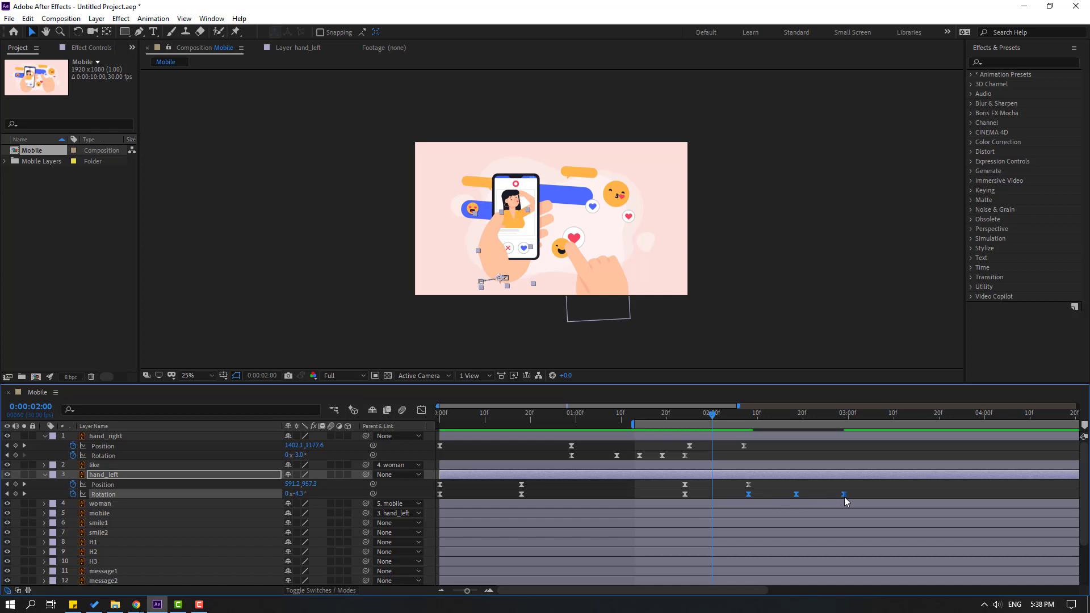
key("space")
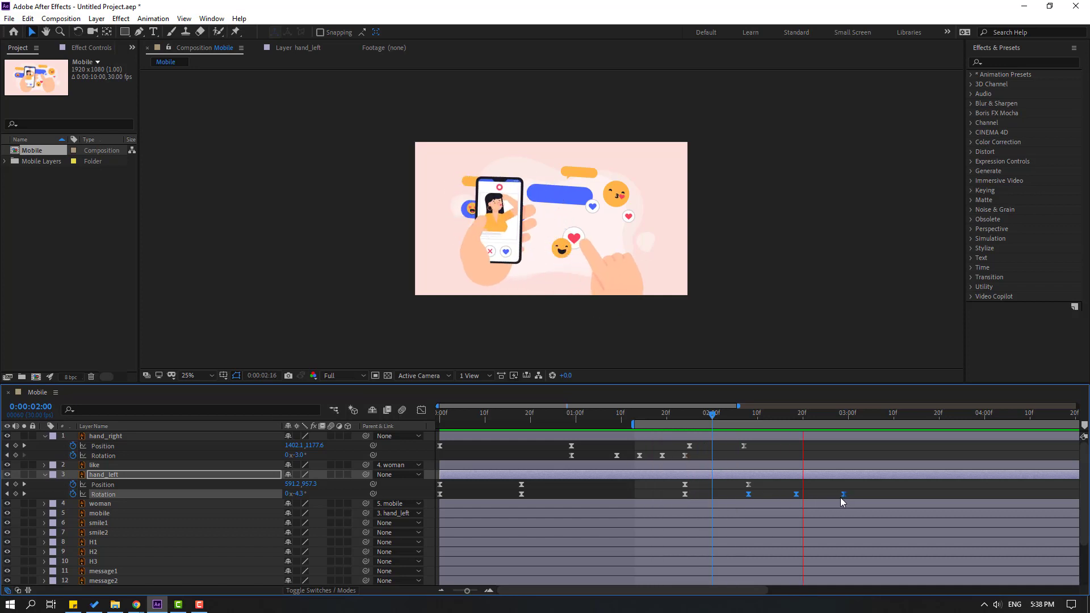
key("space")
- Reshape hand_left's rotation speed curve between 0:00:01:24 and 0:00:02:08 into a sharp peak and preview the swing
left_click(748, 412)
left_click_drag(853, 489, 635, 495)
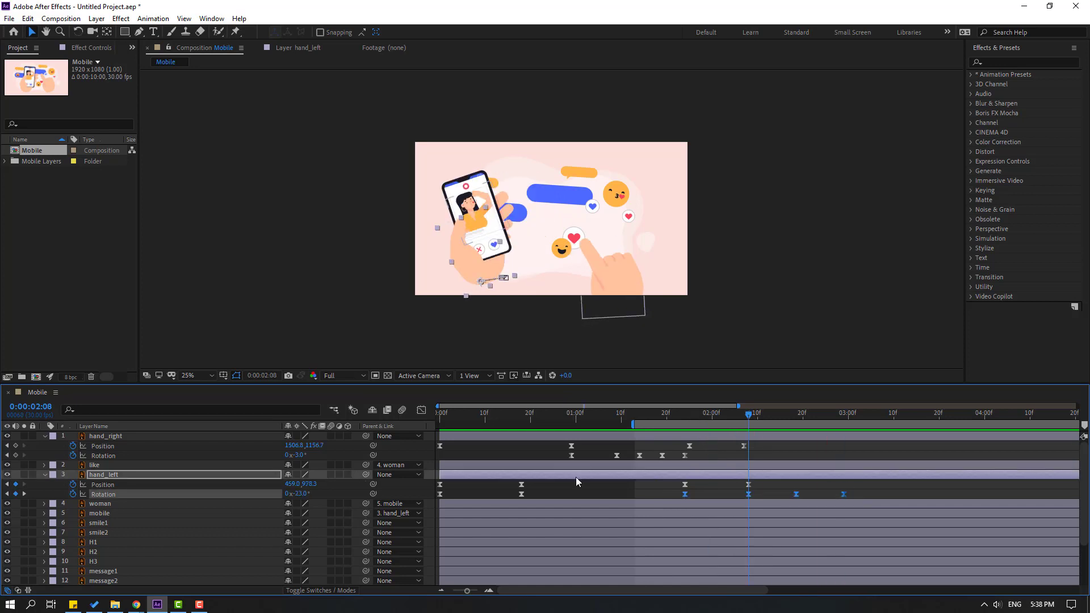
left_click(421, 409)
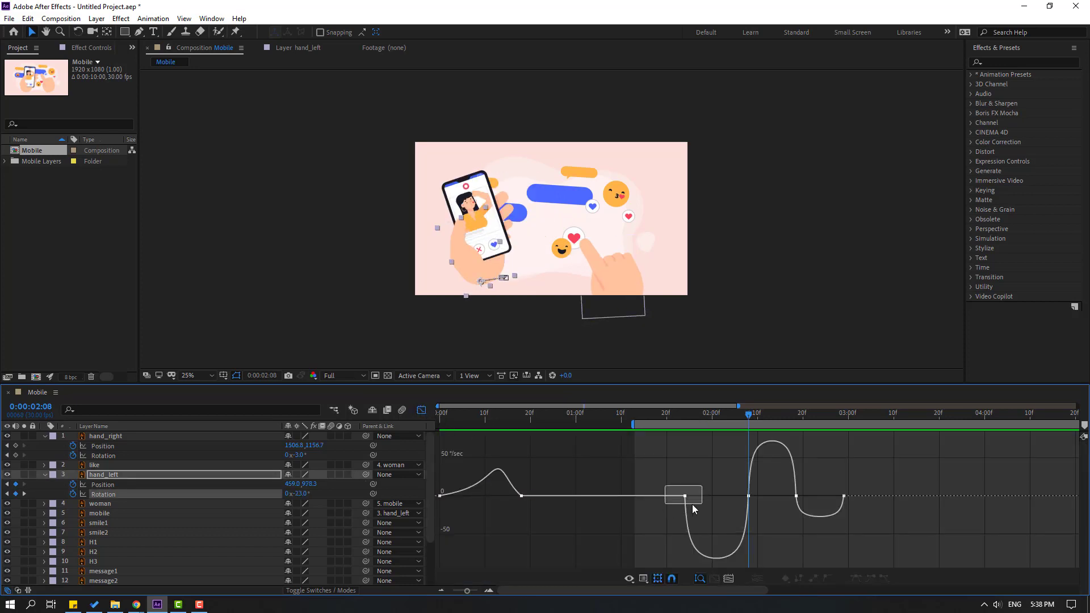
left_click_drag(690, 496, 734, 485)
key("space")
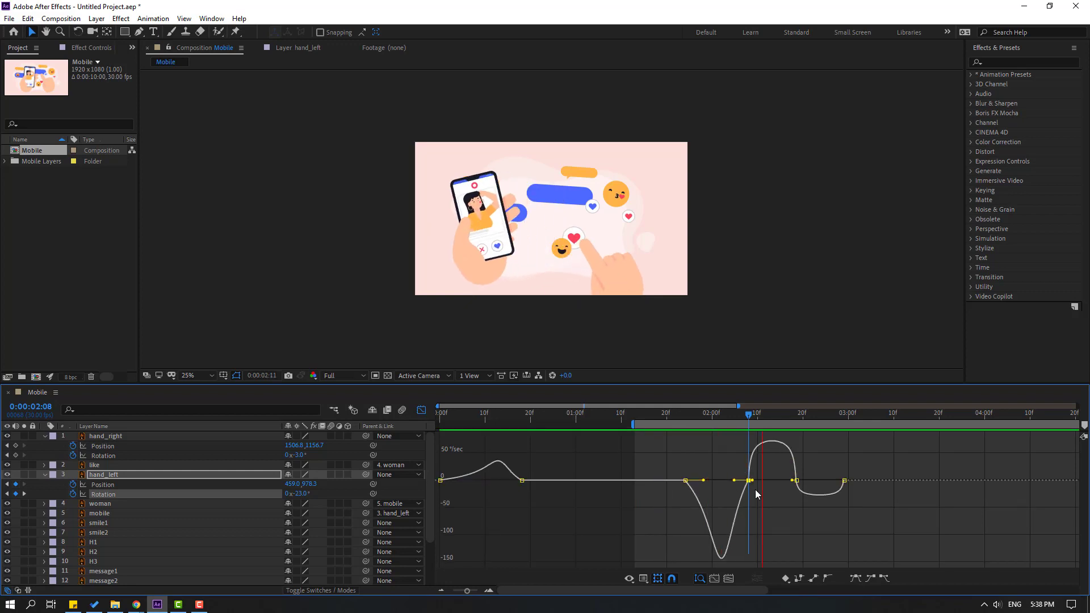
key("space")
left_click(421, 409)
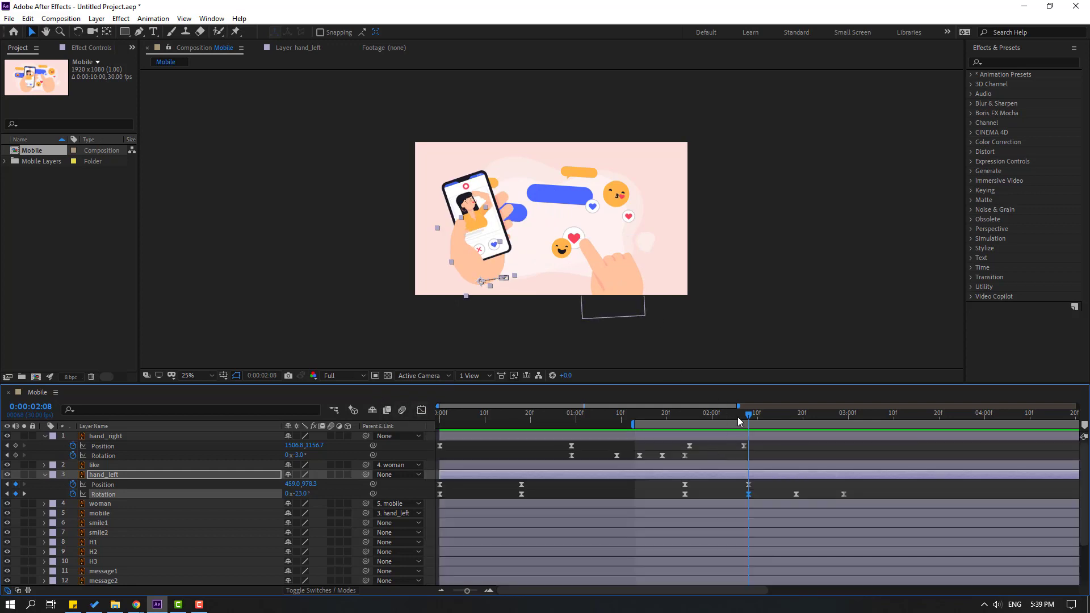
- At 0:00:02:07, reposition hand_right farther from the phone to about 1619, 1009 and preview the motion
left_click(743, 420)
left_click(742, 435)
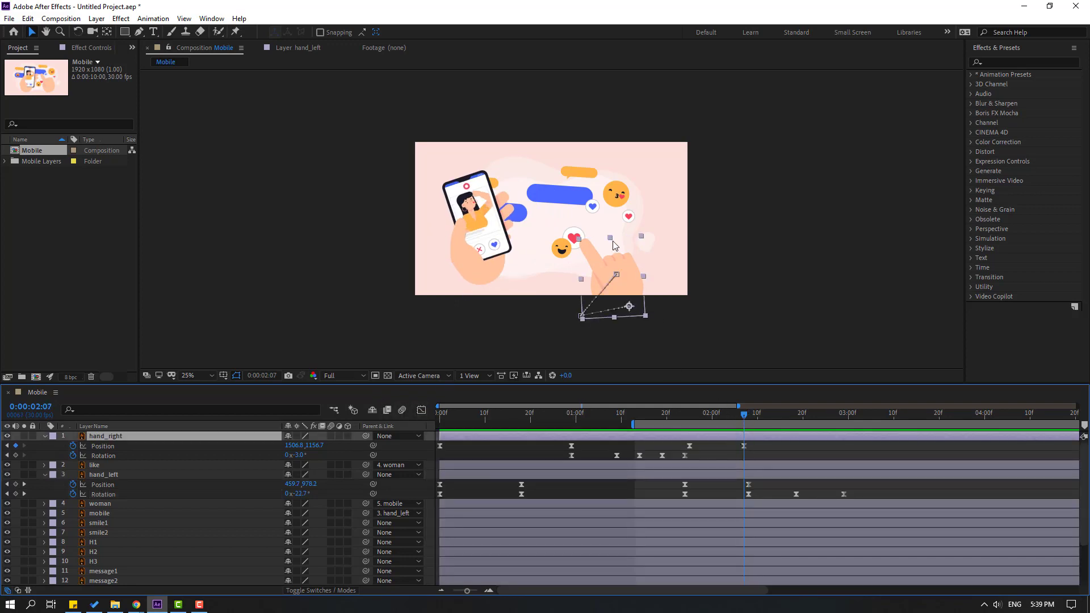
left_click_drag(622, 287, 638, 269)
key("space")
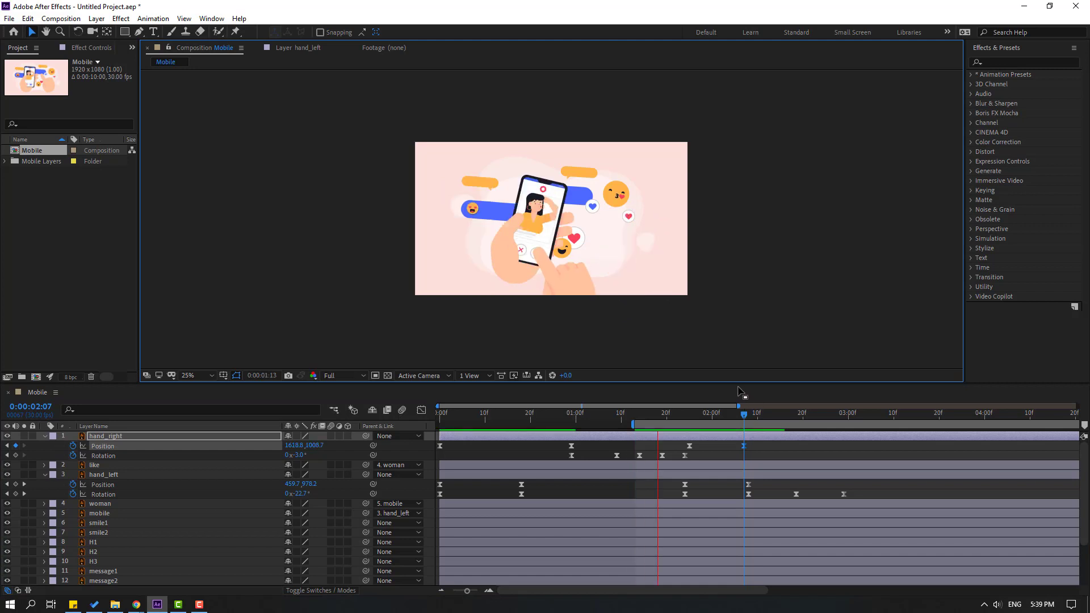
key("space")
- Move hand_right's last position keyframe to 0:00:02:20 and preview the animation from the start of the composition
left_click_drag(744, 446, 803, 448)
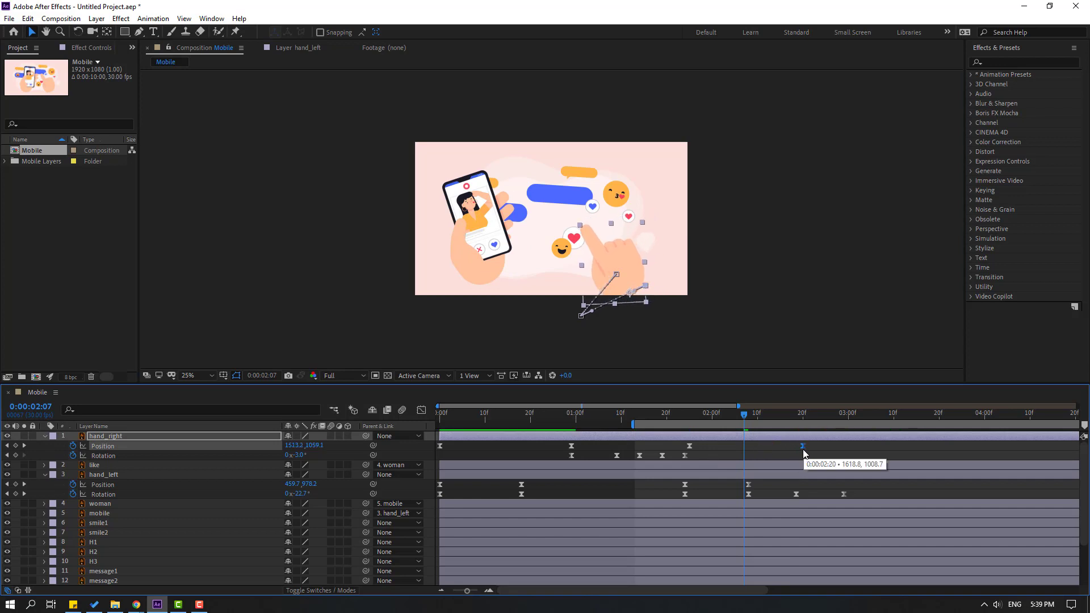
key("space")
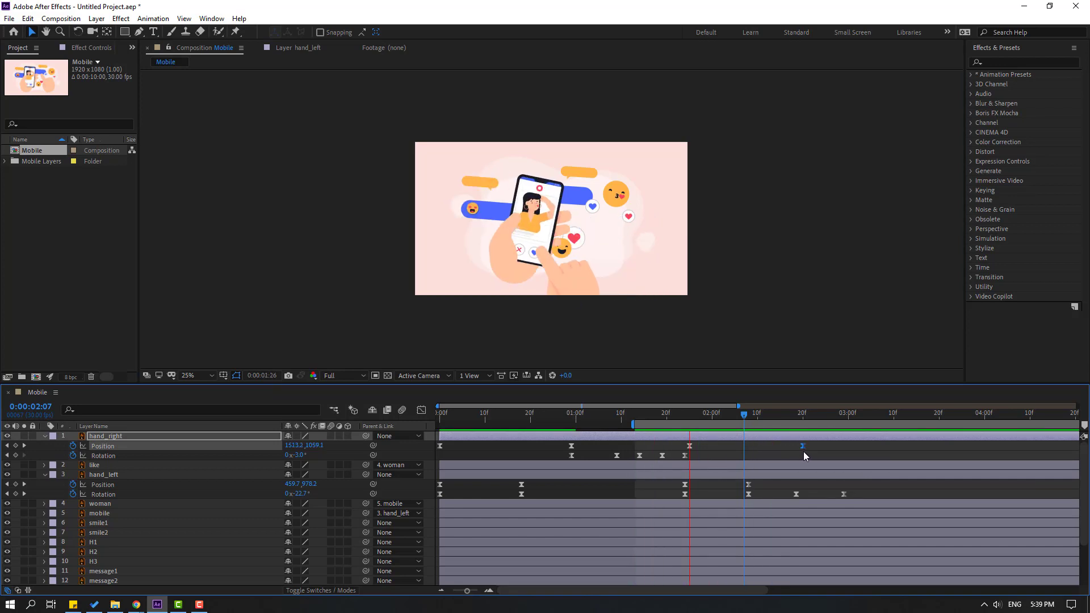
key("space")
key("space")
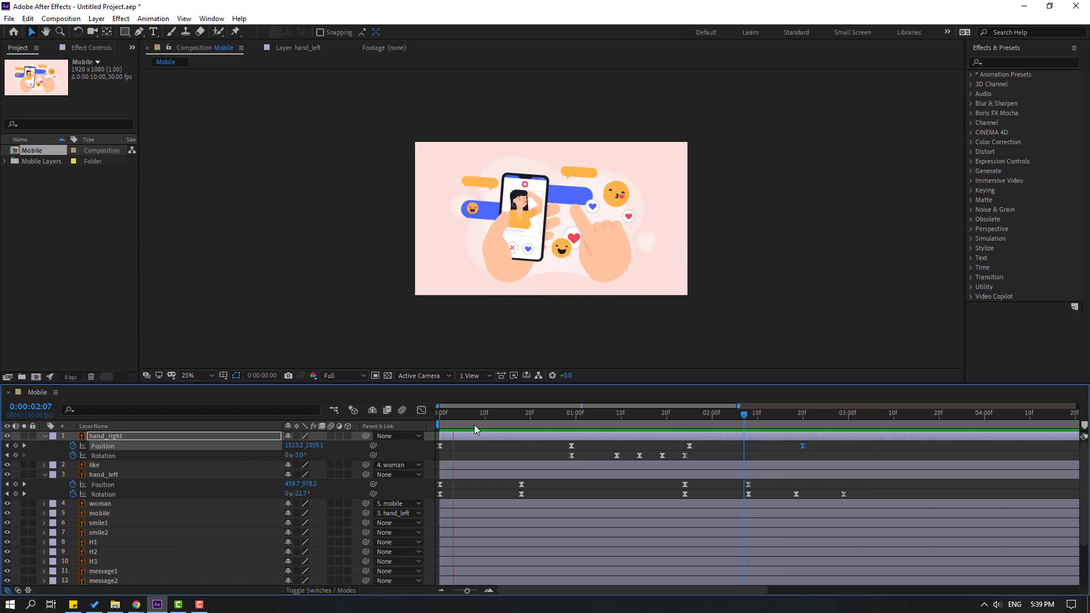
key("space")
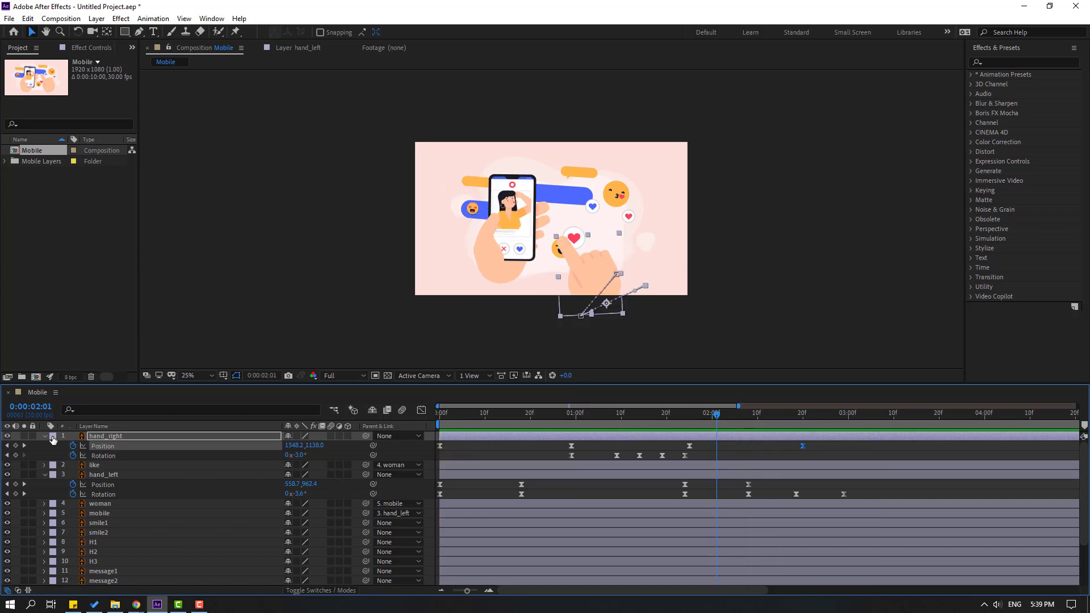
- Move the heart layers H1, H2 and H3 together until H3 sits under the phone at about 733, 930
key("u")
left_click(44, 456)
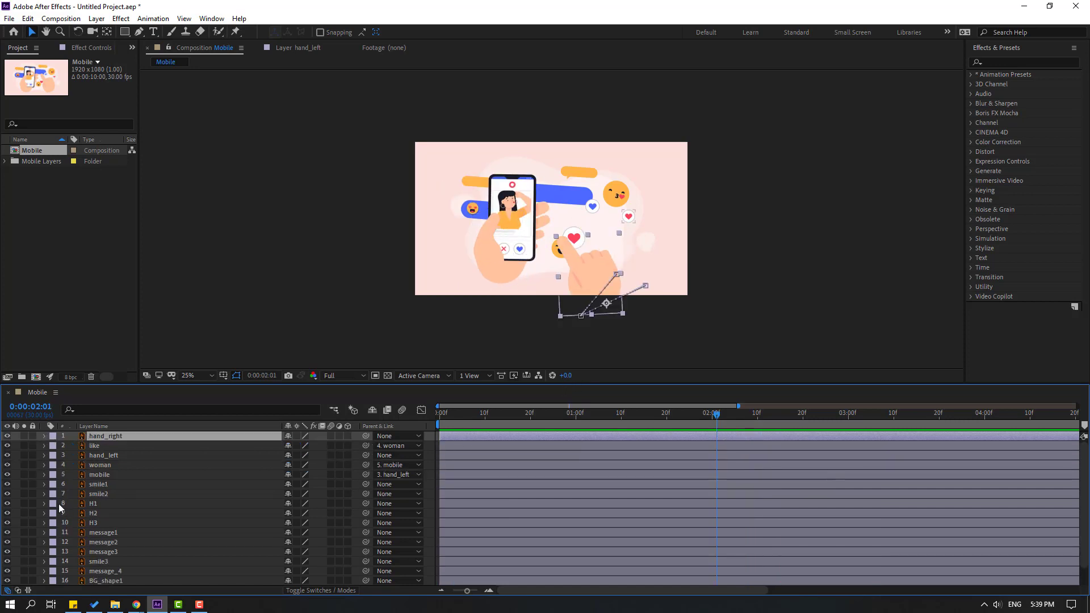
left_click(89, 504)
left_click(103, 514)
left_click(103, 523, "shift")
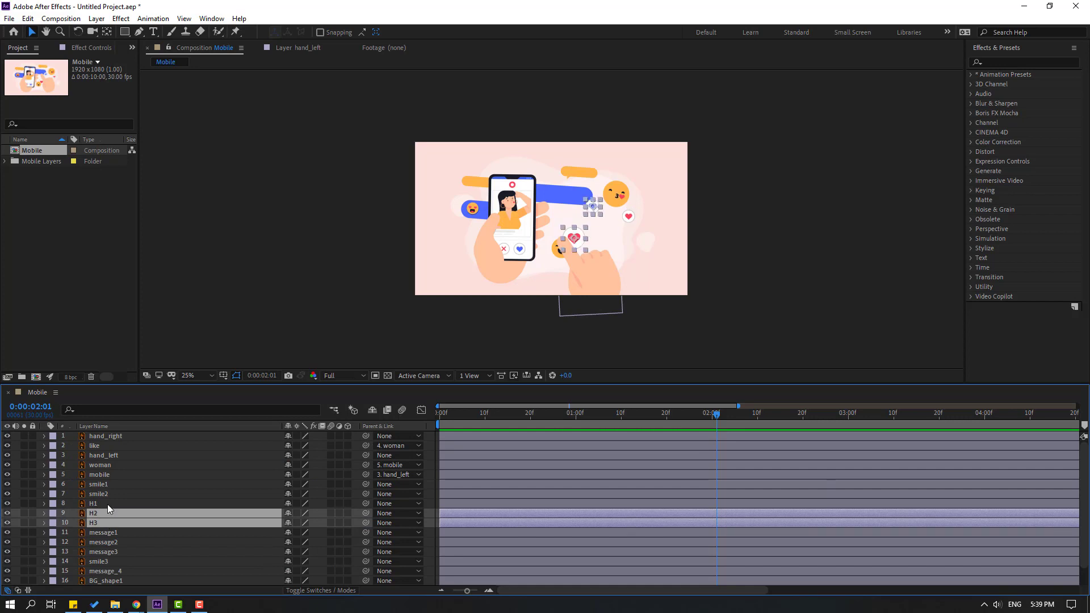
left_click(97, 504, "shift")
scroll(551, 219, "up", 2)
left_click(606, 223)
left_click_drag(605, 222, 496, 294)
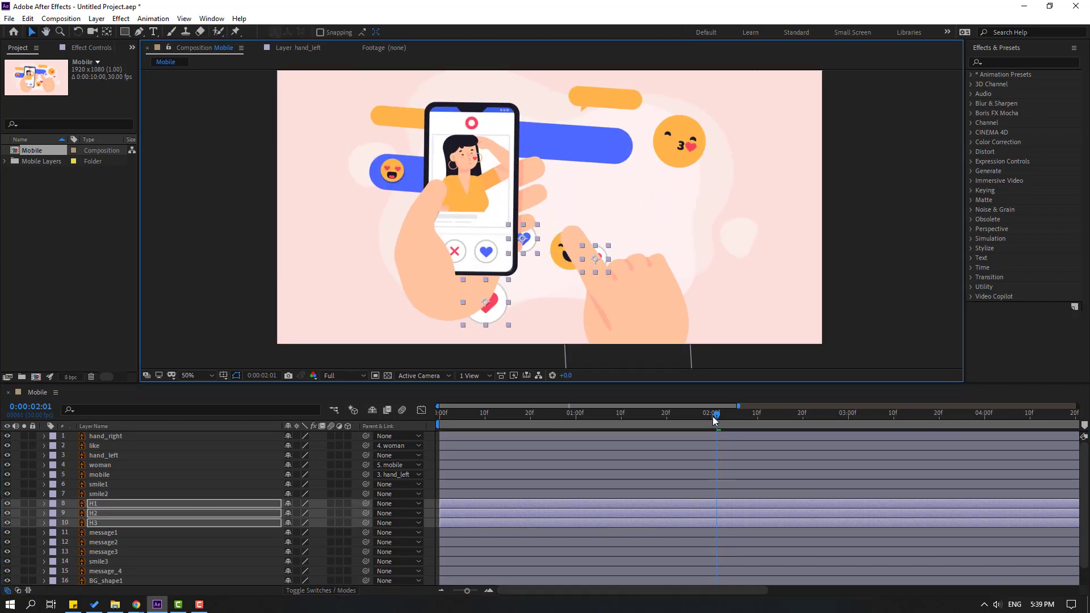
- Solo the three hearts and keyframe a vertical rise, taking H1's Y from 994.6 at 0:00:00:00 to 274.6 at 0:00:01:19
left_click_drag(23, 503, 24, 522)
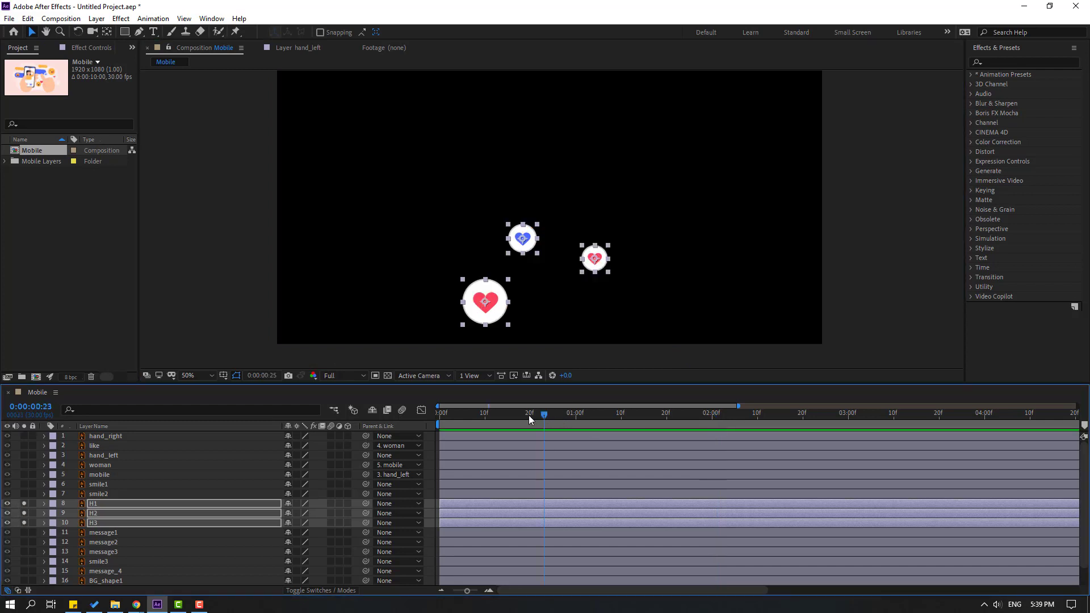
key("p")
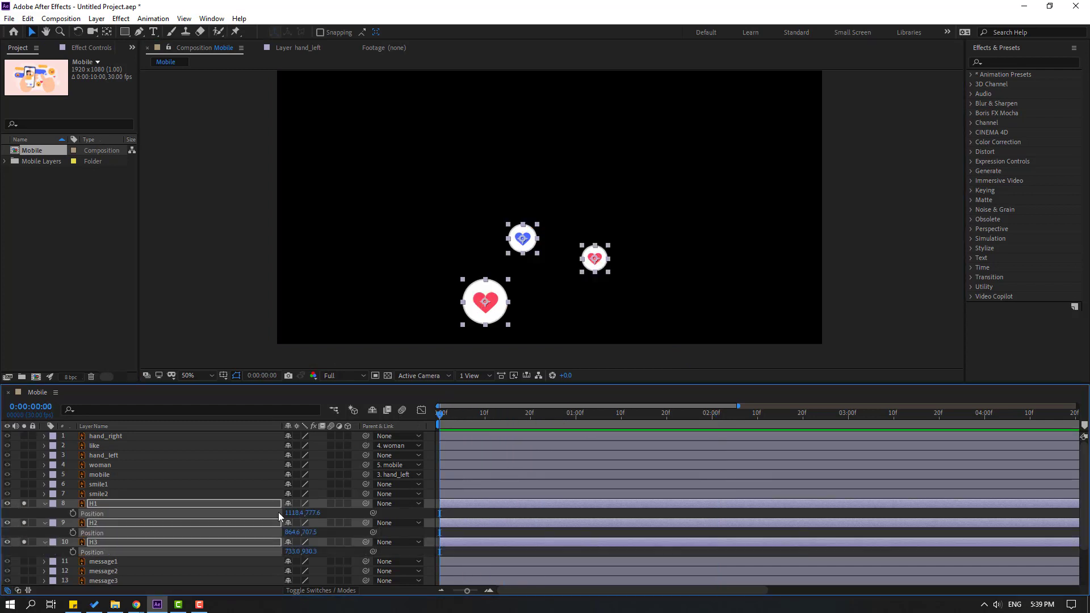
left_click(71, 512)
left_click_drag(304, 514, 486, 468)
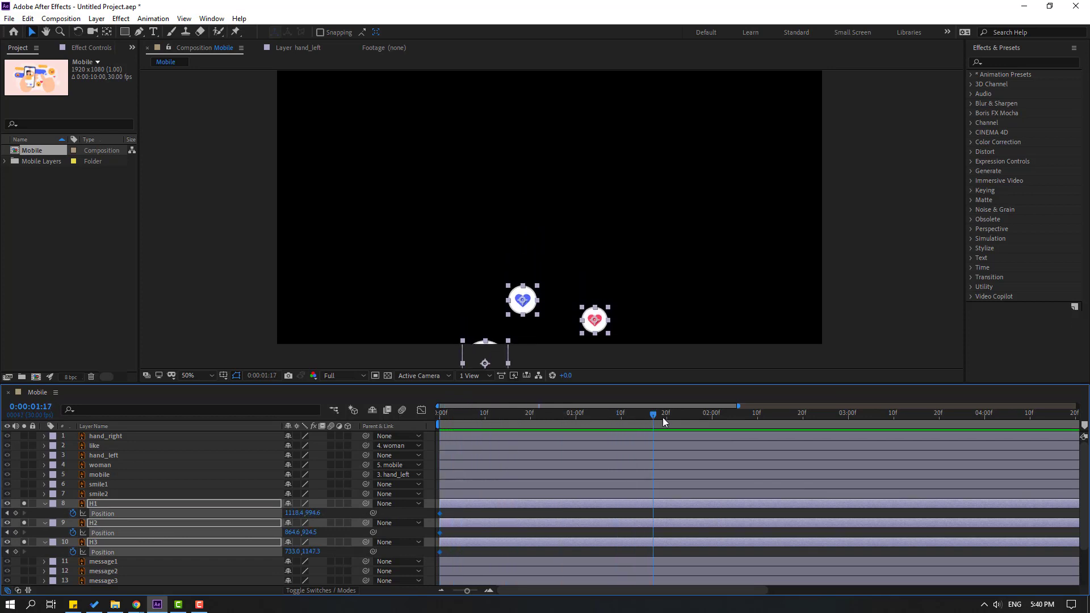
left_click_drag(309, 512, 274, 512)
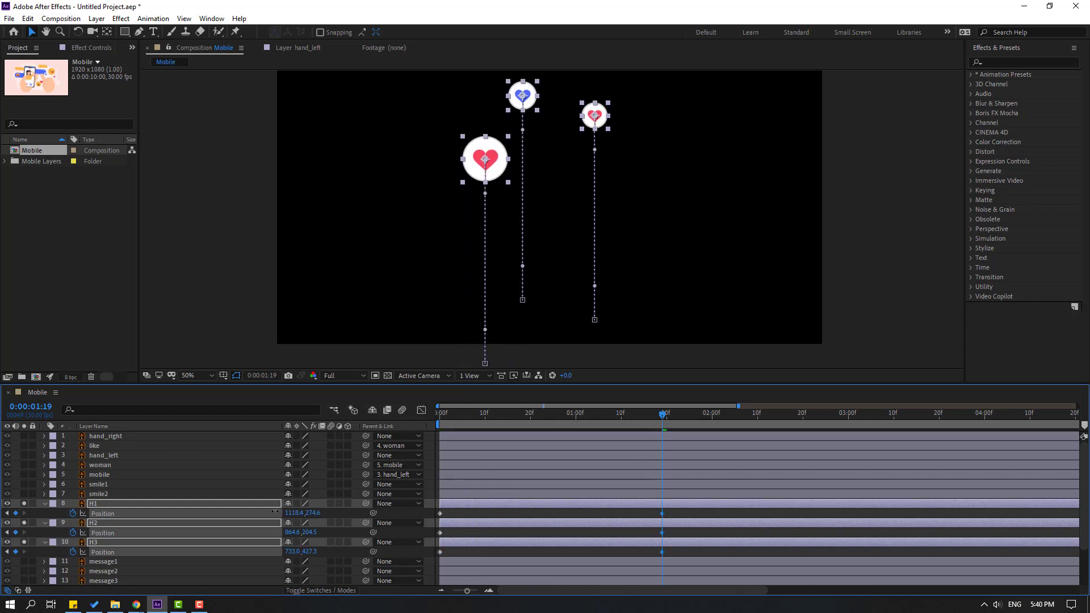
- Apply Easy Ease to all position keyframes of H1, H2 and H3 and preview the rise
left_click_drag(672, 512, 439, 552)
right_click(439, 551)
mouse_move(539, 545)
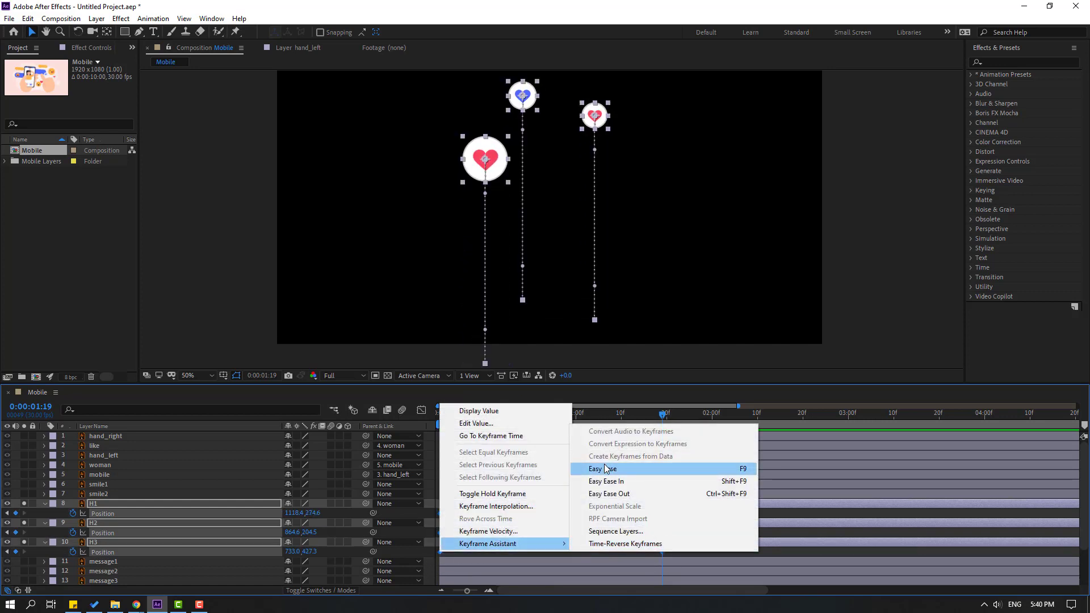
left_click(624, 468)
key("space")
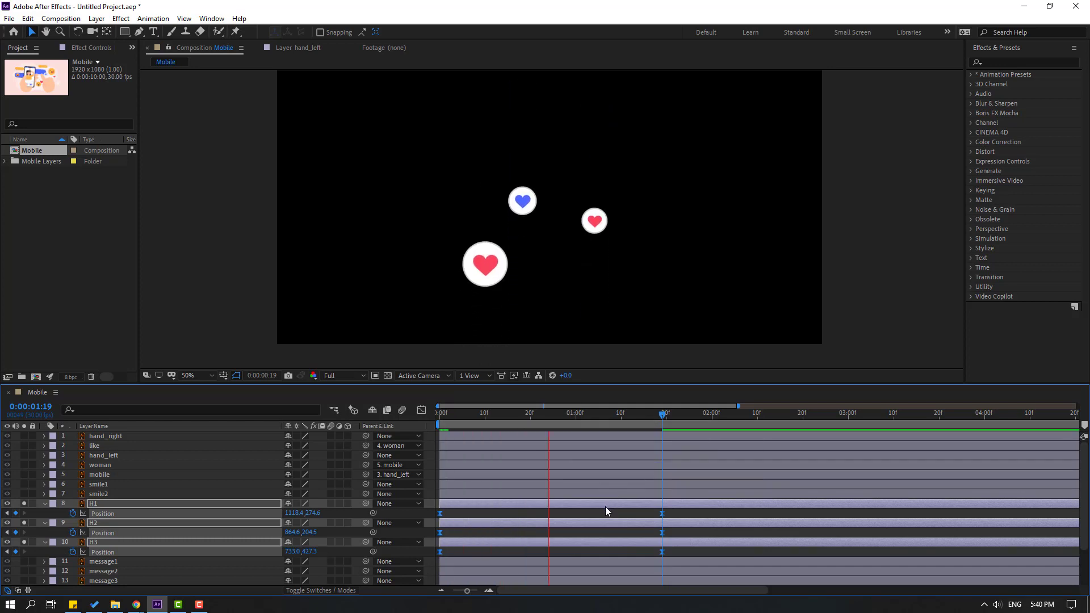
key("space")
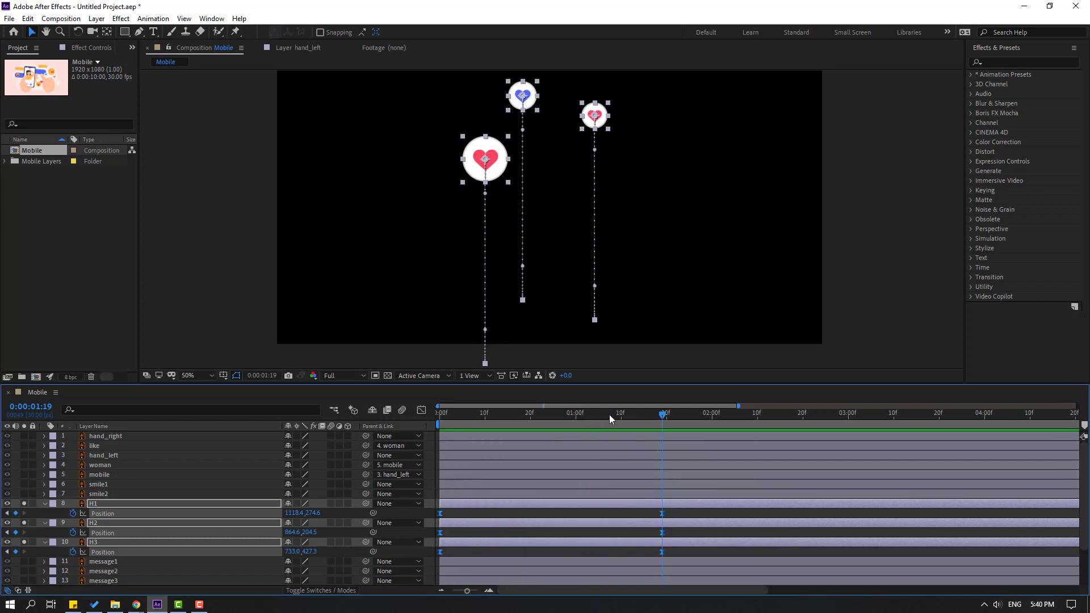
- Bend H1's rise into a wave with sideways position keyframes at 0:00:00:15 (about 1176, 826) and 0:00:01:00 (about 1101, 547)
left_click_drag(551, 419, 446, 455)
left_click(473, 512)
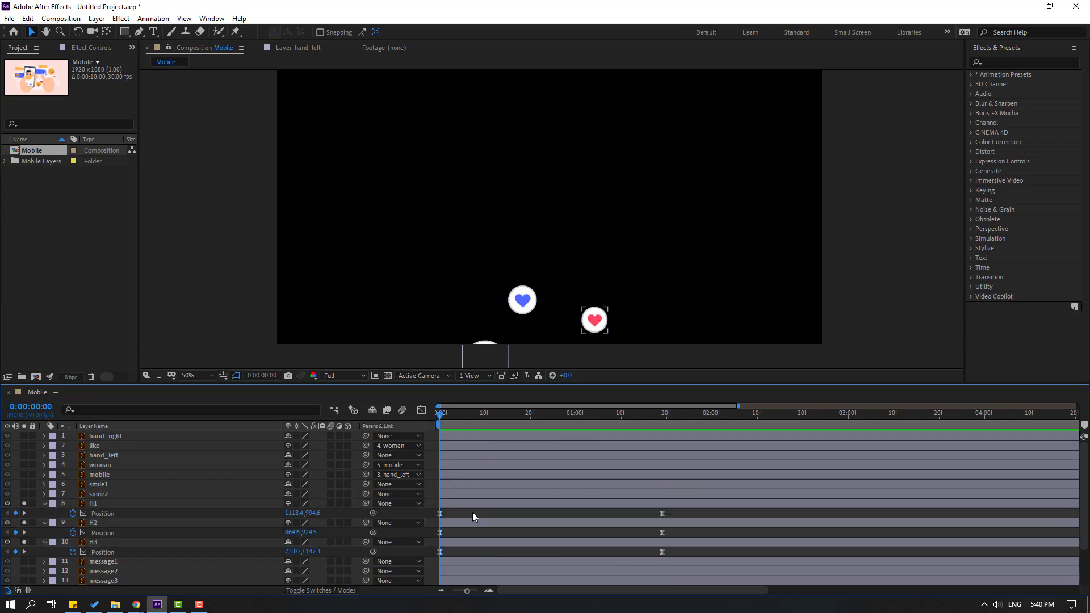
left_click_drag(447, 404, 507, 413)
left_click(489, 504)
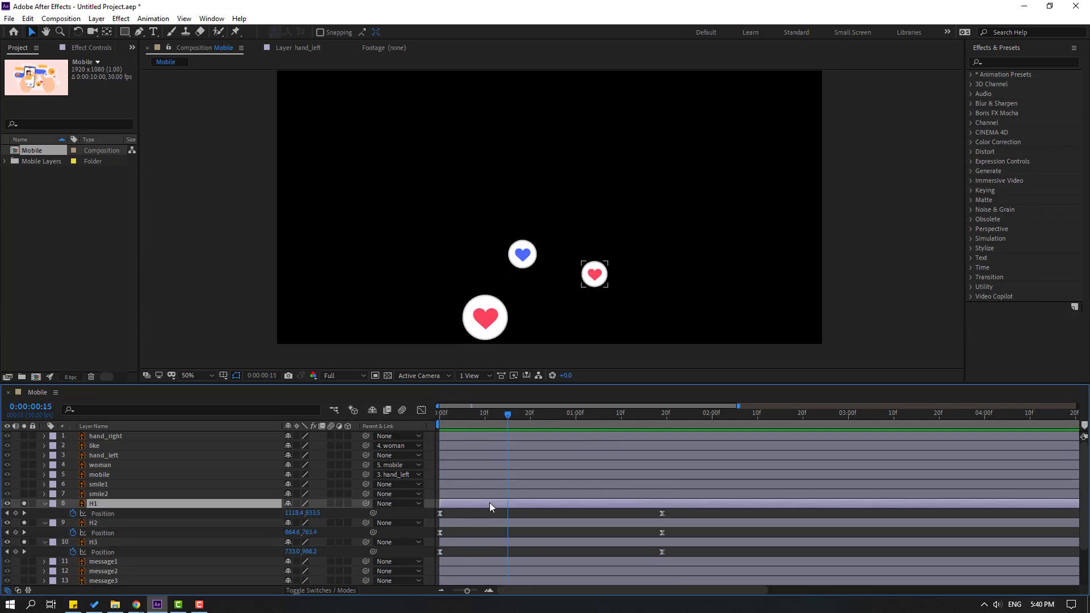
left_click_drag(599, 277, 615, 274)
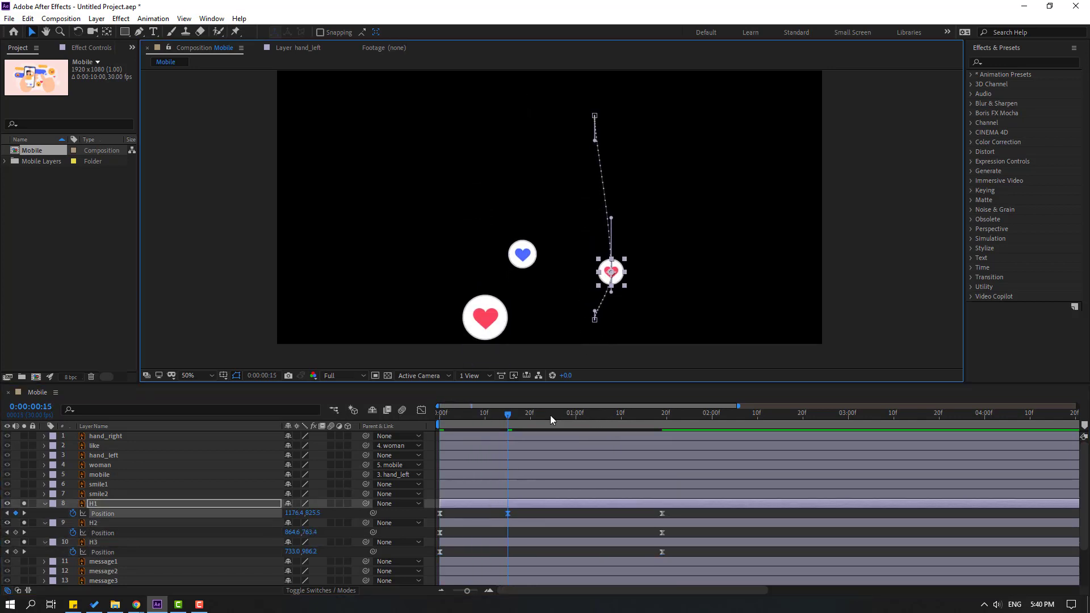
left_click_drag(550, 415, 576, 413)
left_click_drag(603, 189, 588, 198)
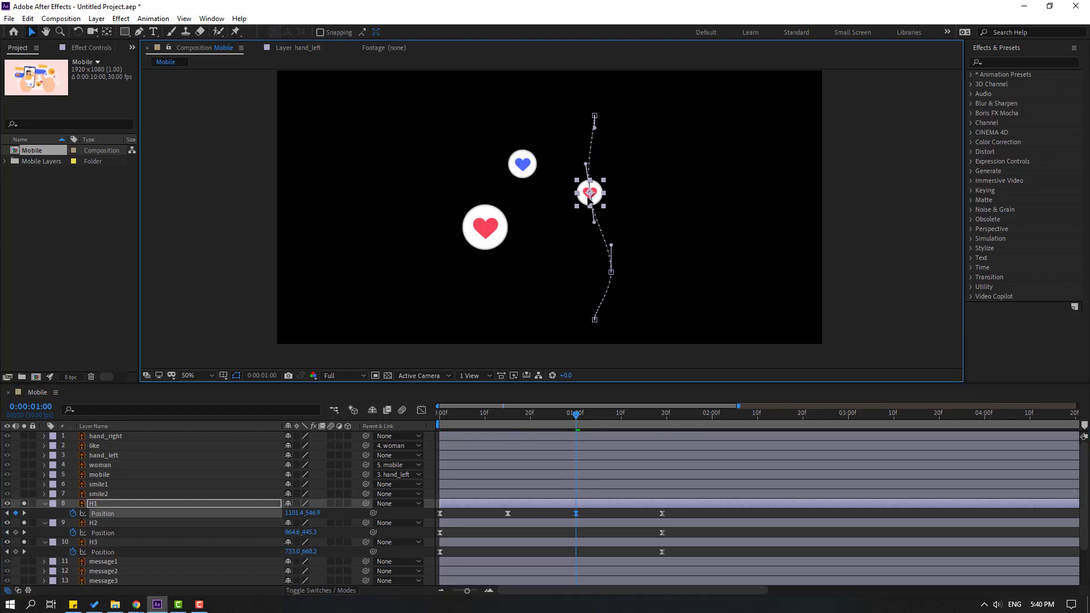
- Give H2 a wavy rise with sideways position keyframes at about 0:00:00:09, 0:00:00:22 and 0:00:01:09, and preview it
left_click(481, 414)
left_click(468, 524)
left_click_drag(518, 290, 532, 281)
left_click(539, 416)
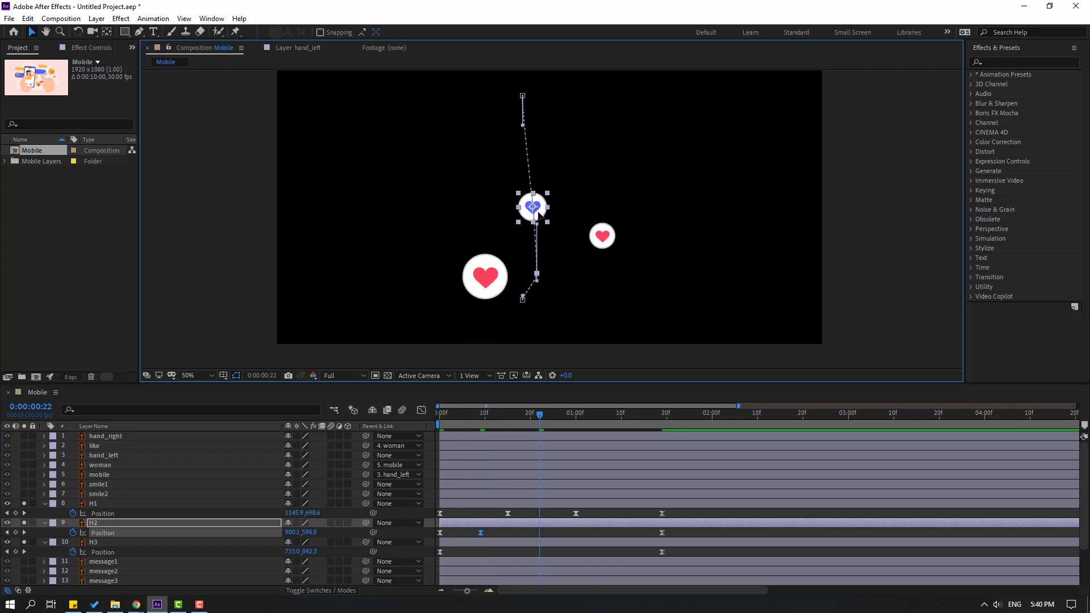
left_click_drag(543, 215, 530, 213)
left_click(615, 417)
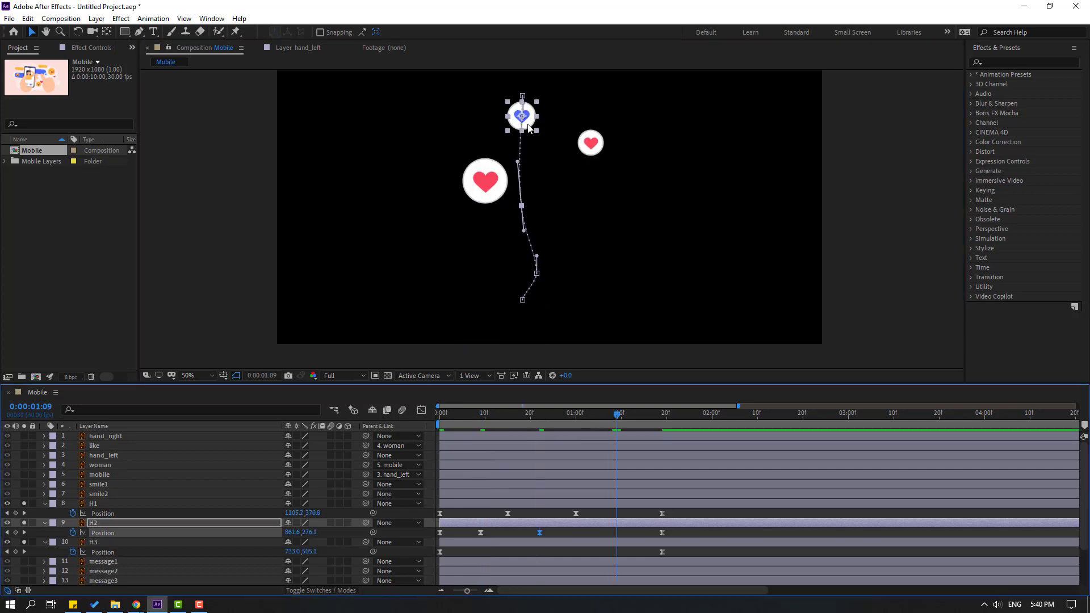
left_click_drag(527, 127, 539, 140)
key("space")
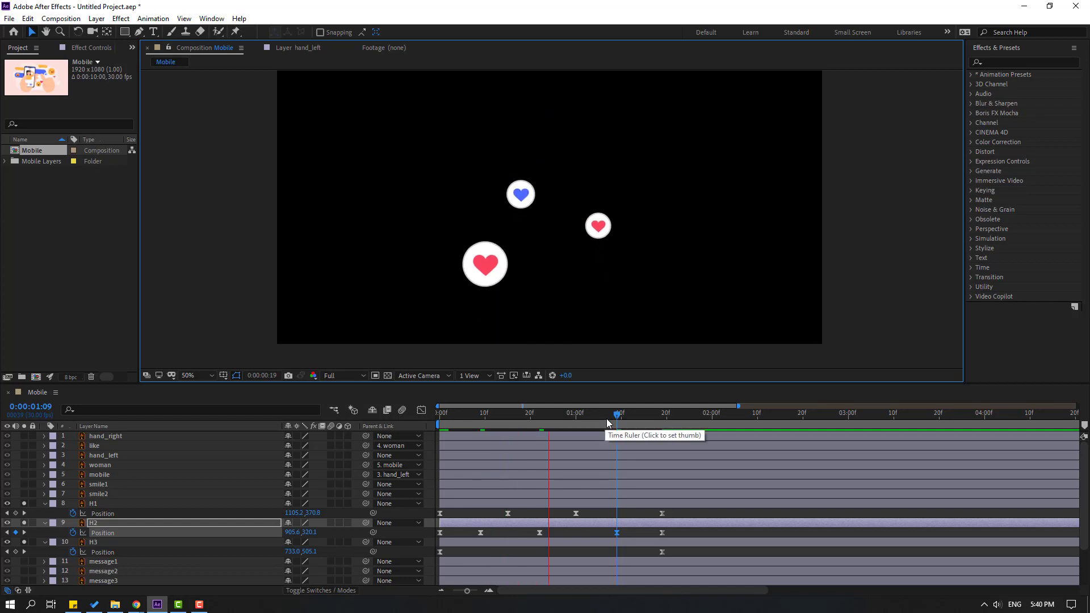
key("space")
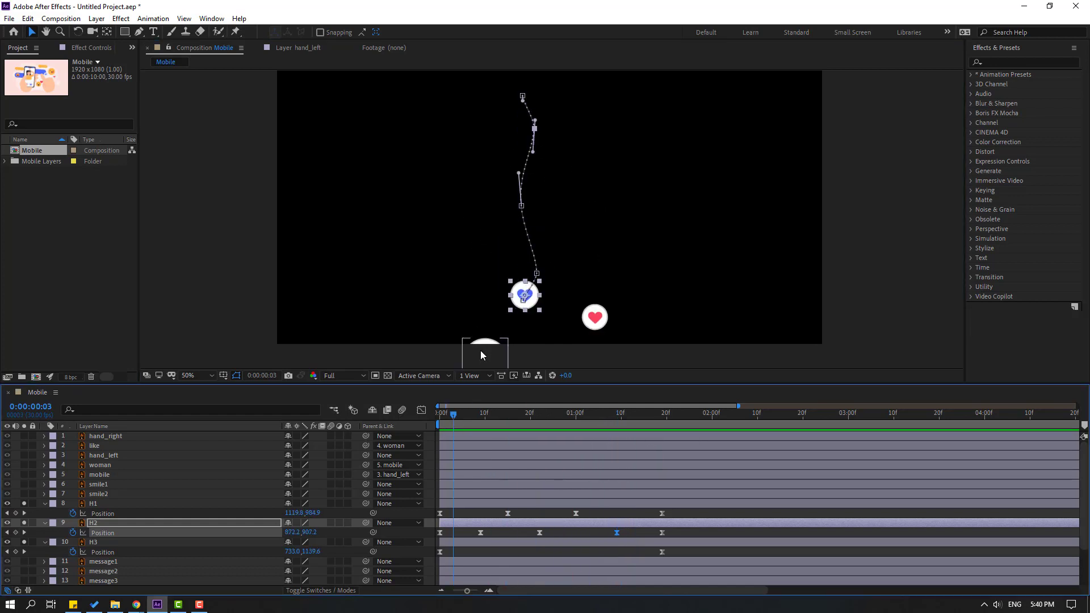
- Give H3 a wavy rise with sideways position keyframes at about 0:00:00:10, 0:00:00:21 and 0:00:01:05, and preview it
left_click(481, 355)
left_click_drag(453, 415, 485, 414)
left_click_drag(490, 363, 503, 290)
left_click(534, 413)
left_click(598, 413)
left_click_drag(499, 213, 488, 215)
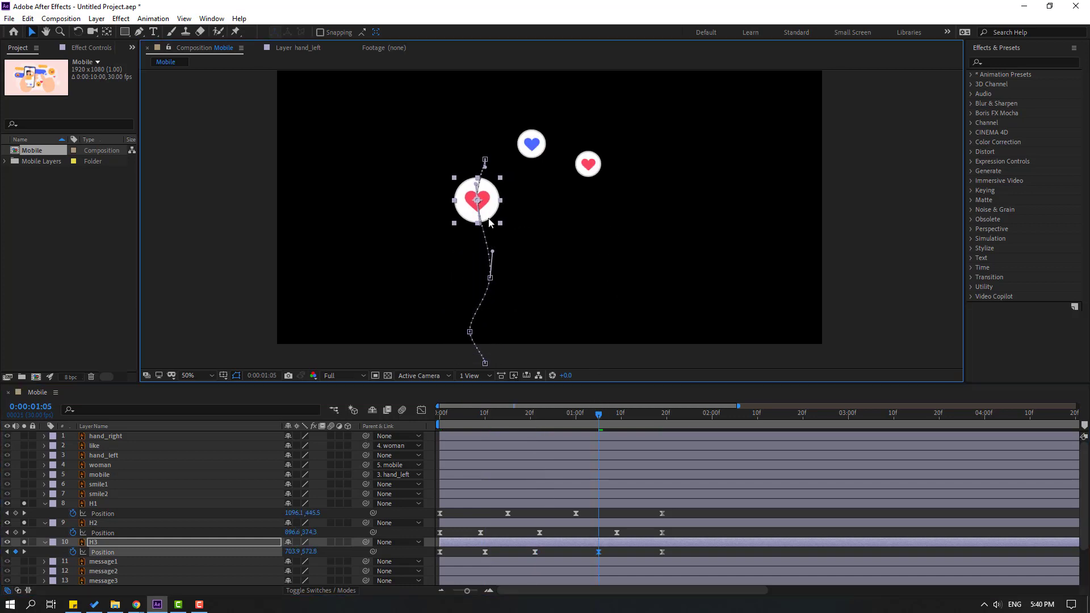
key("space")
- Keyframe the scale of H1, H2 and H3 from 0% at 0:00:00:00 to 100% at about 0:00:00:10
left_click_drag(585, 412, 58, 466)
left_click(103, 504)
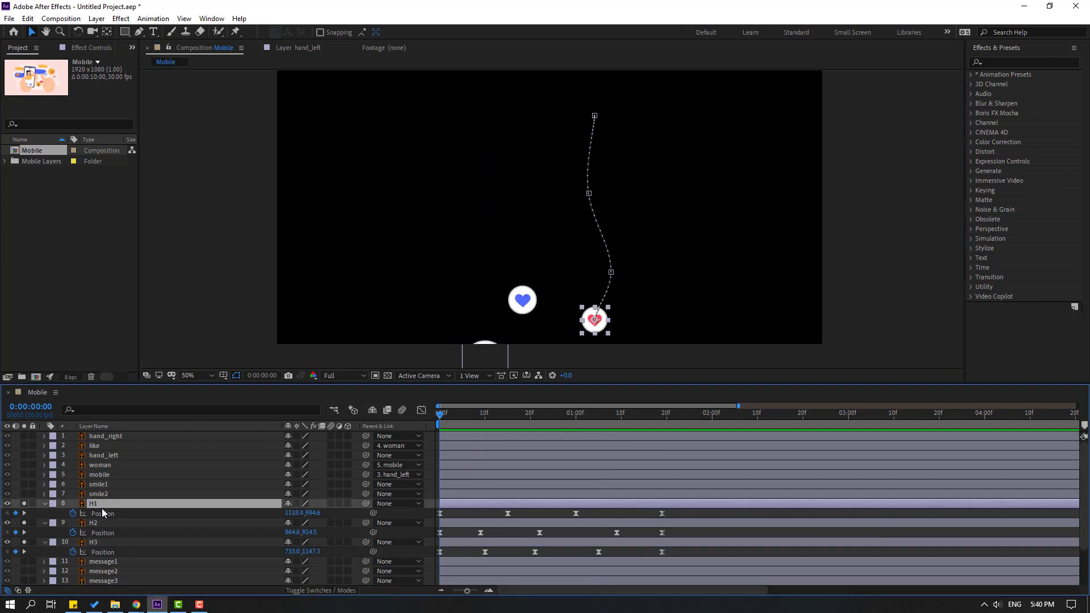
left_click(101, 524, "ctrl")
left_click(100, 543, "ctrl")
key("s")
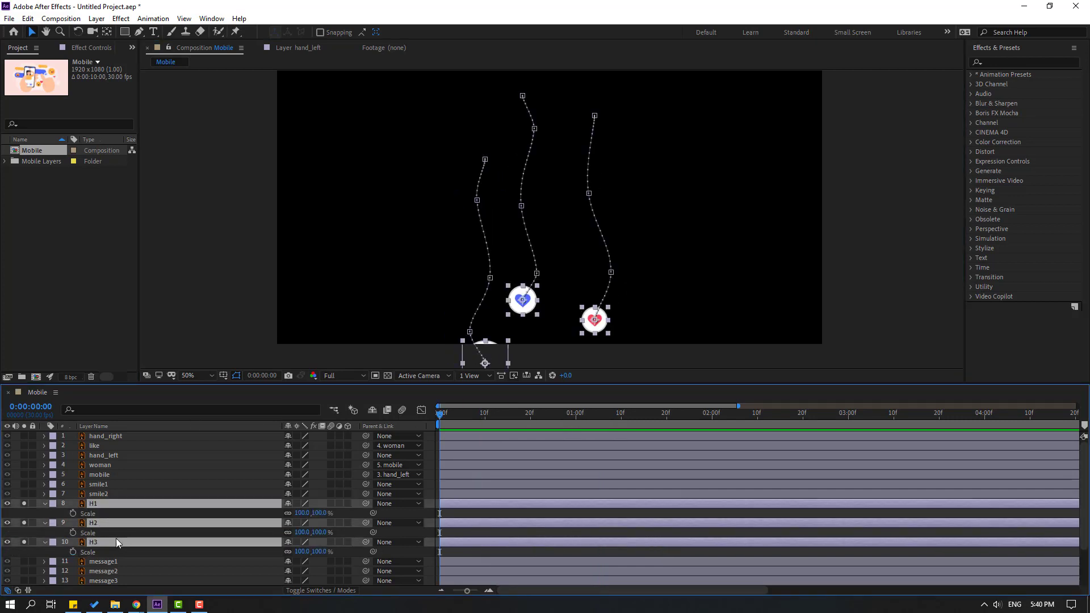
left_click(73, 513)
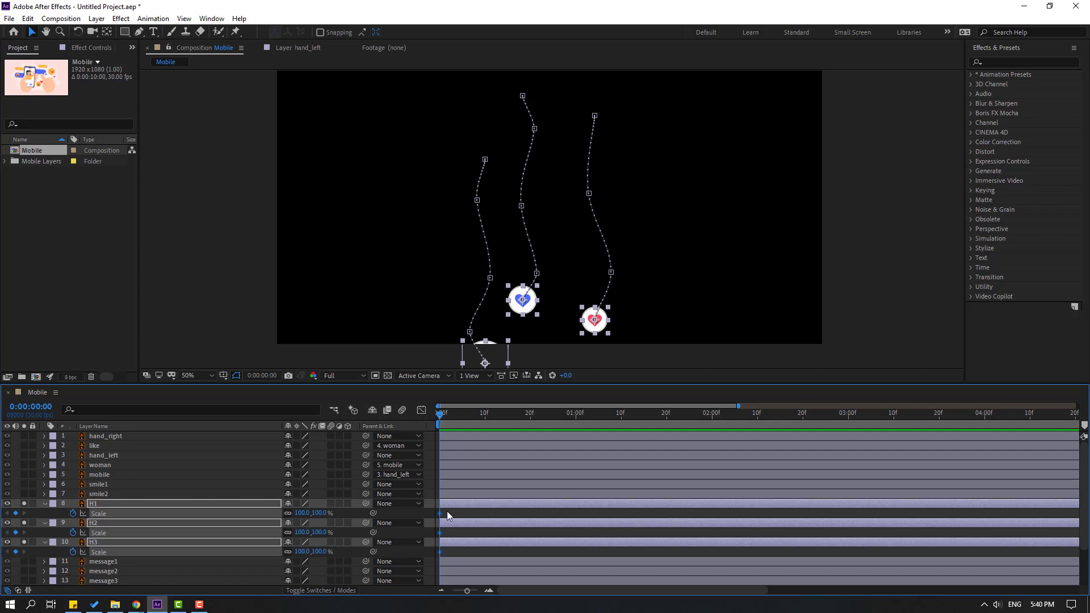
left_click_drag(440, 513, 481, 513)
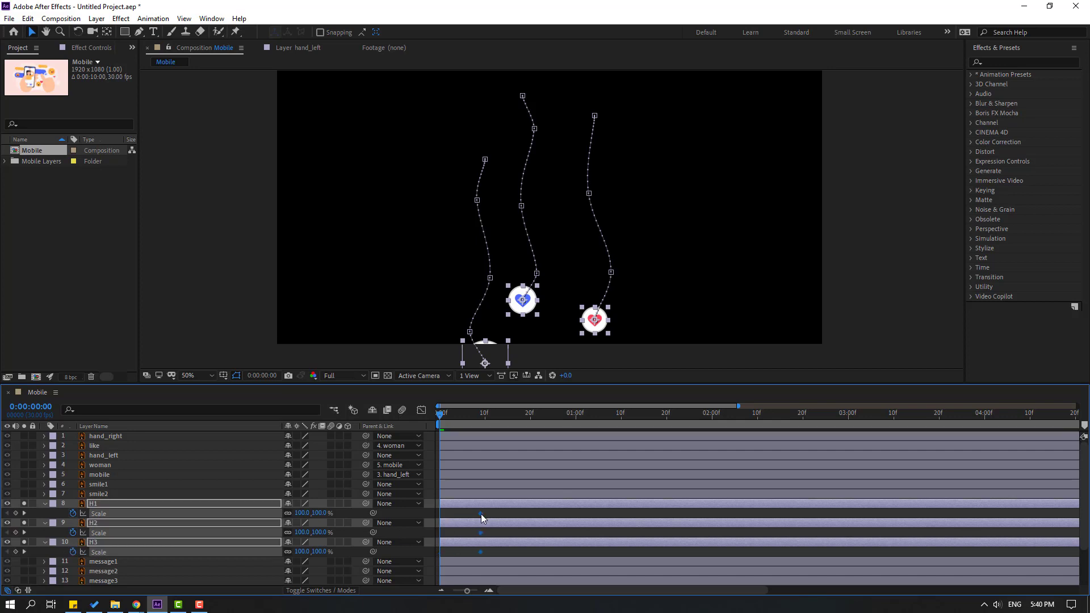
left_click(301, 512)
type("0")
key("Return")
- Apply Easy Ease to the scale keyframes of all three hearts
right_click(439, 551)
mouse_move(499, 543)
left_click(591, 469)
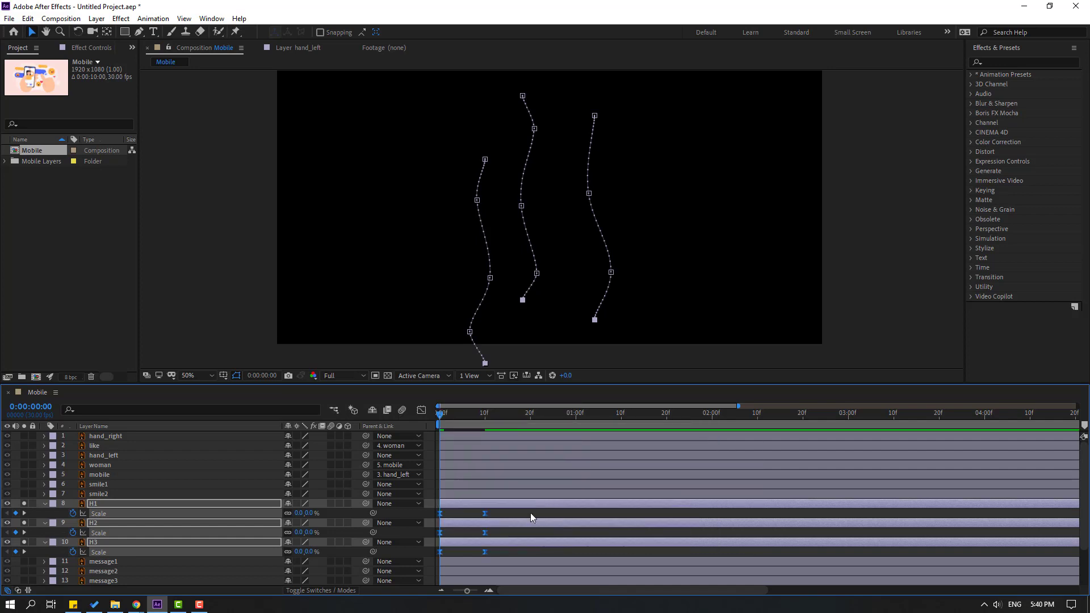
- Stagger the hearts to start at about frame 5 for H1, frame 1 for H2 and frame 8 for H3, and preview
left_click_drag(463, 505, 486, 502)
left_click(461, 523)
left_click_drag(466, 541, 518, 537)
key("space")
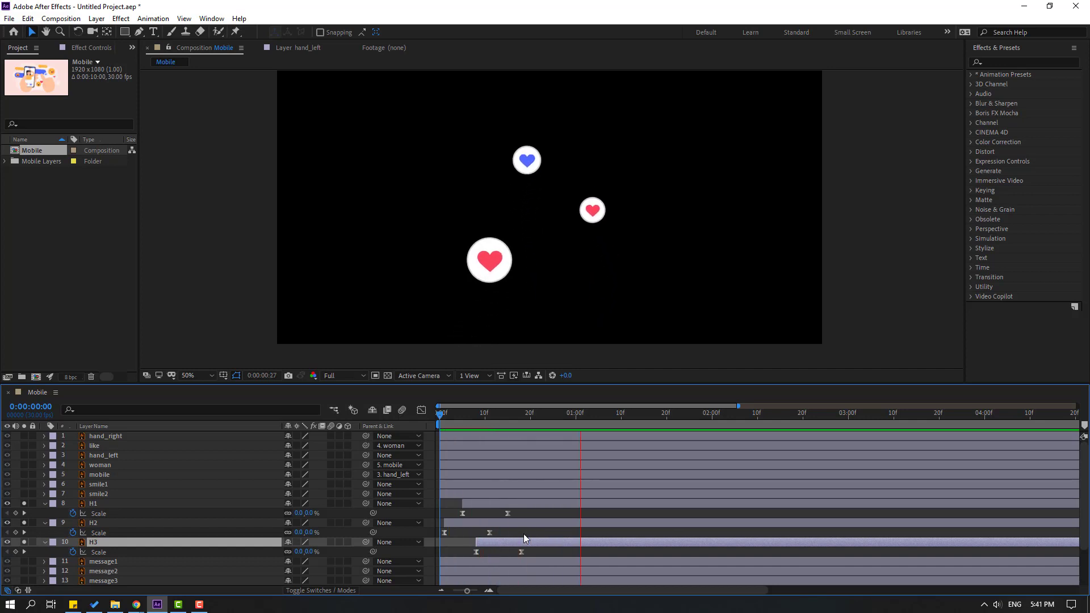
- Keyframe H1's opacity from 100% at 0:00:01:00 to 0% at 0:00:01:16 and preview the fade
left_click(538, 523)
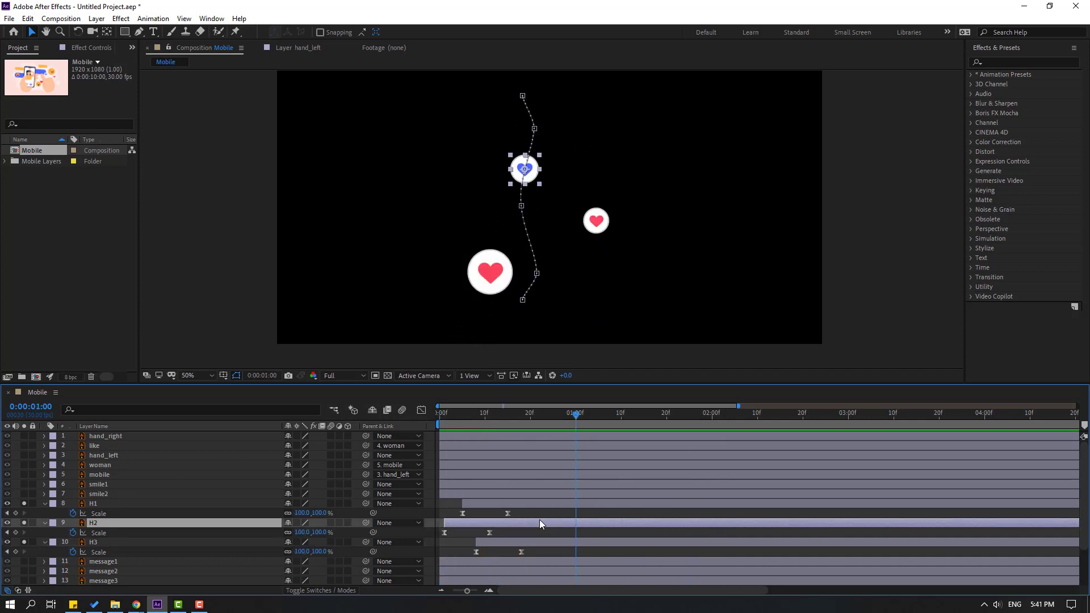
left_click(595, 226)
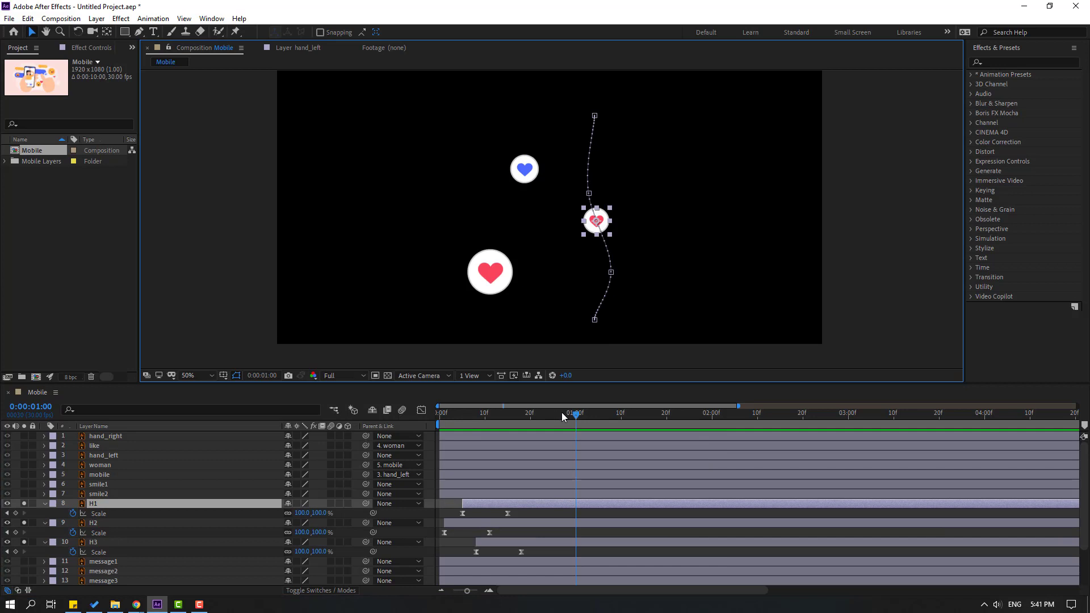
left_click(73, 513)
left_click_drag(581, 414, 645, 420)
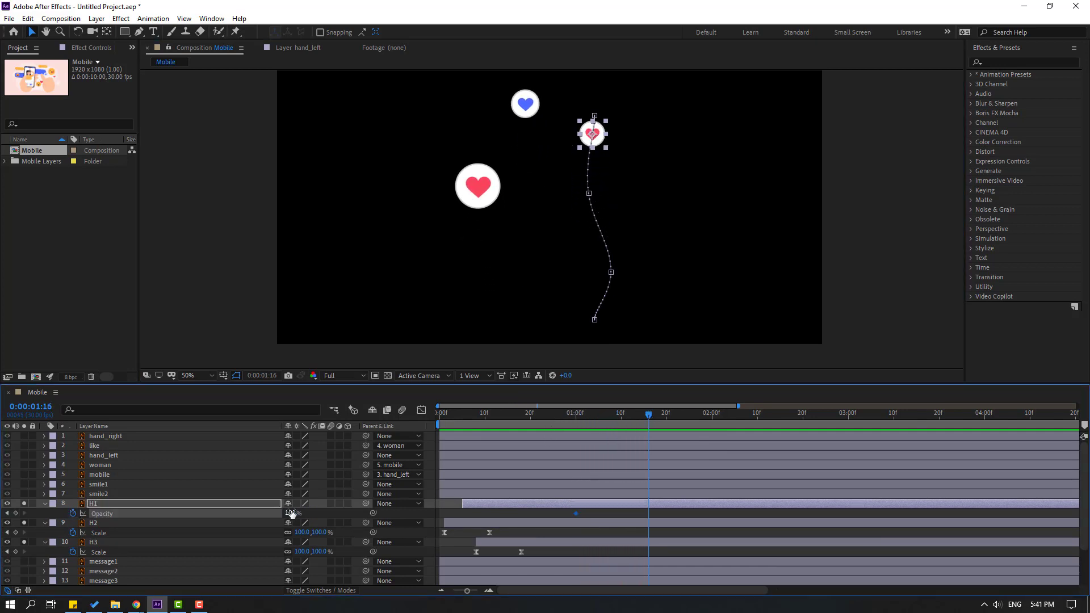
key("Return")
key("space")
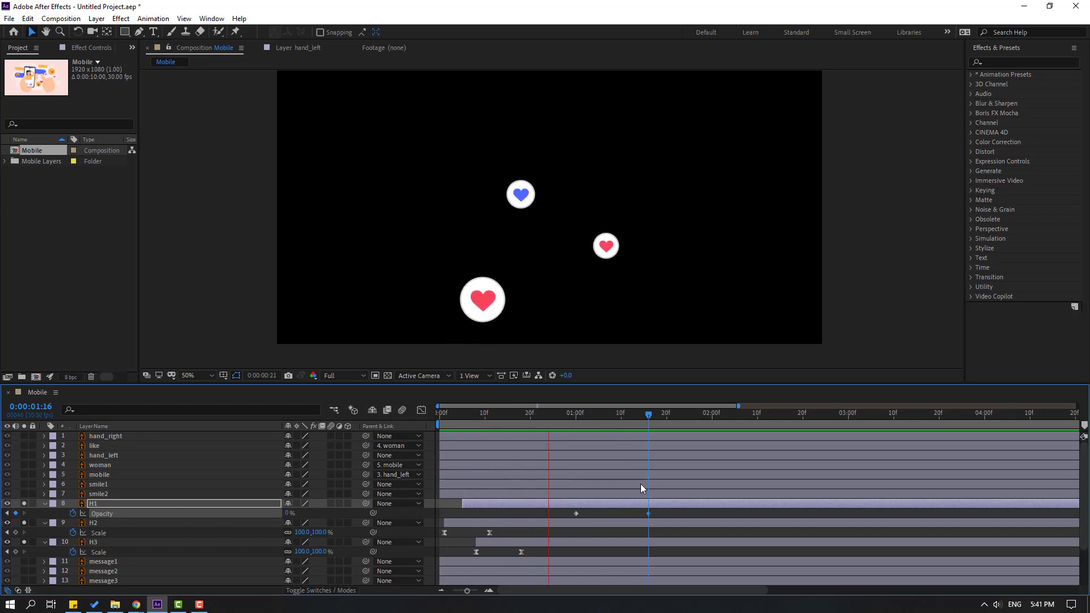
key("space")
- Copy H1's opacity fade onto H2 from about 0:00:00:26 and onto H3 from about 0:00:01:04, and preview the result
left_click_drag(664, 511, 573, 542)
left_click(566, 416)
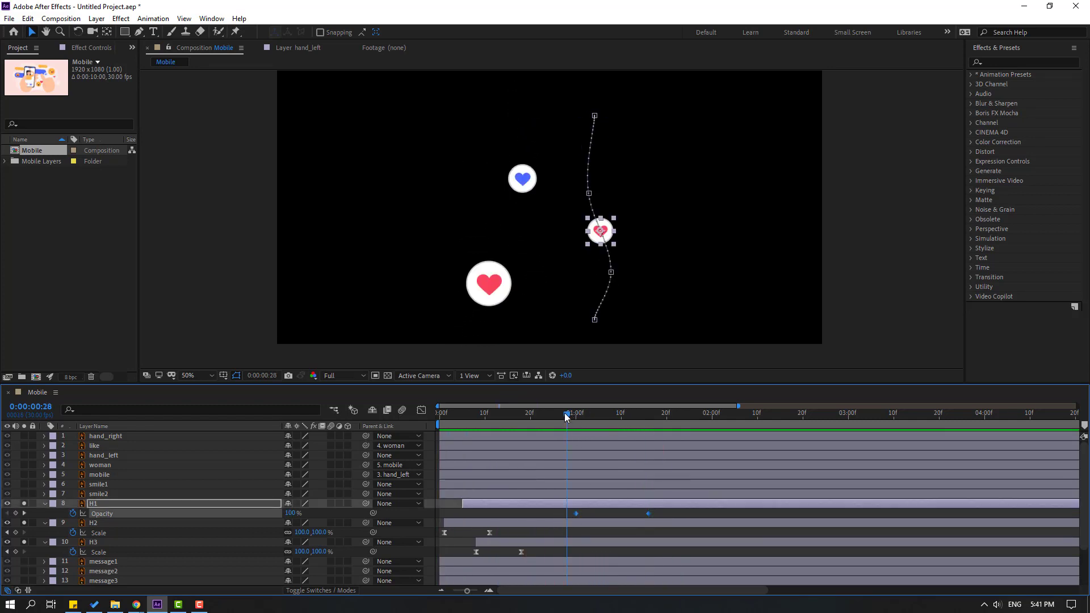
left_click_drag(571, 418, 571, 417)
left_click(487, 523)
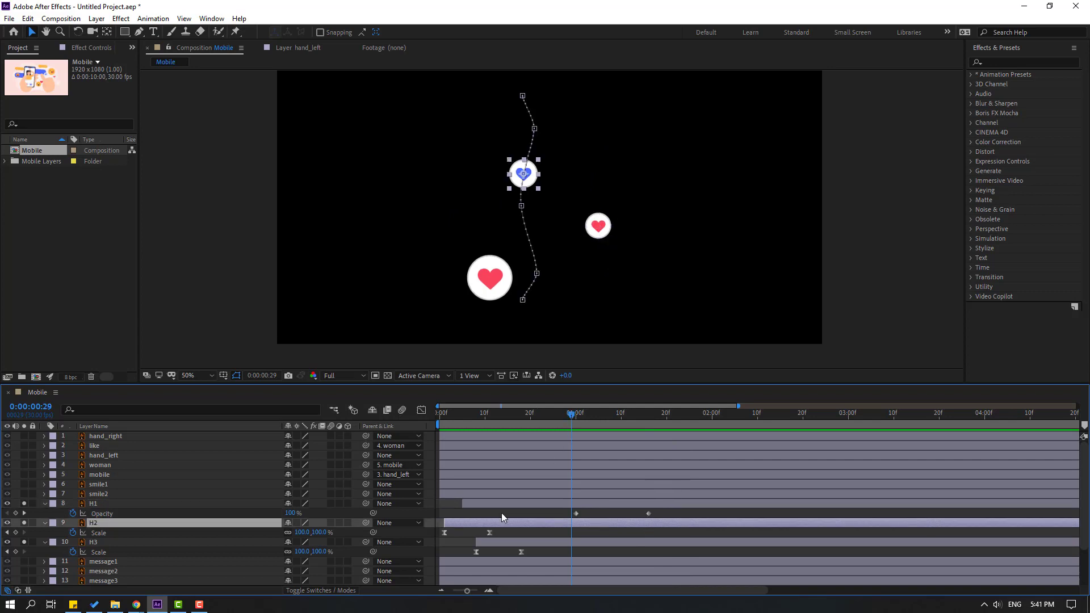
left_click(559, 419)
left_click_drag(560, 419, 630, 419)
left_click(108, 542)
left_click_drag(556, 418, 594, 418)
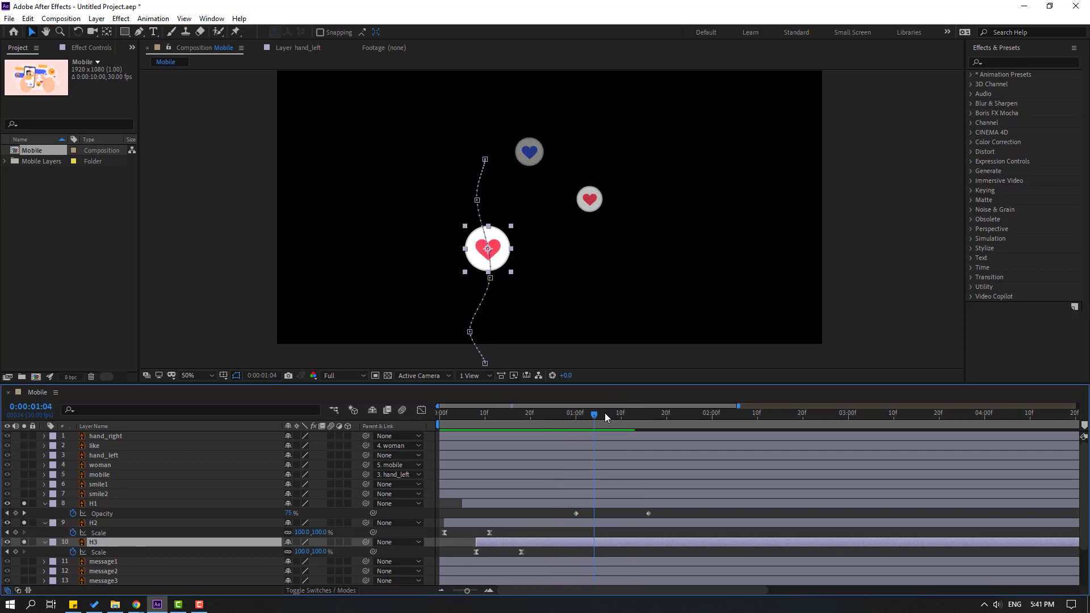
key("space")
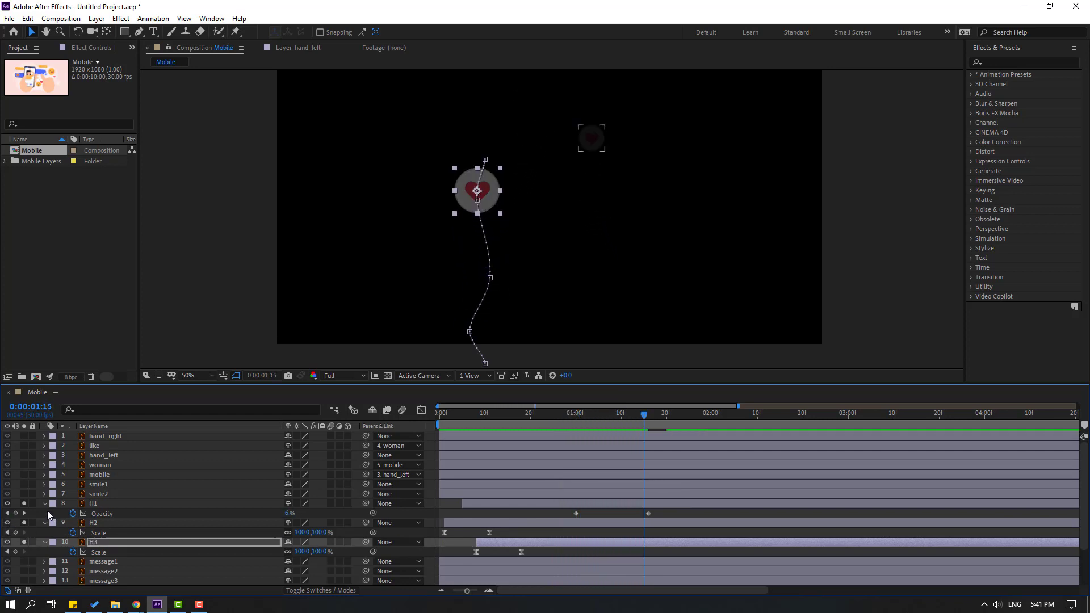
- Collapse the properties of H1, H2 and H3, preview the hearts, and select all three layers at 0:00:00:00
left_click(44, 516)
left_click(44, 521)
left_click(45, 505)
left_click(43, 514)
left_click(44, 513)
key("space")
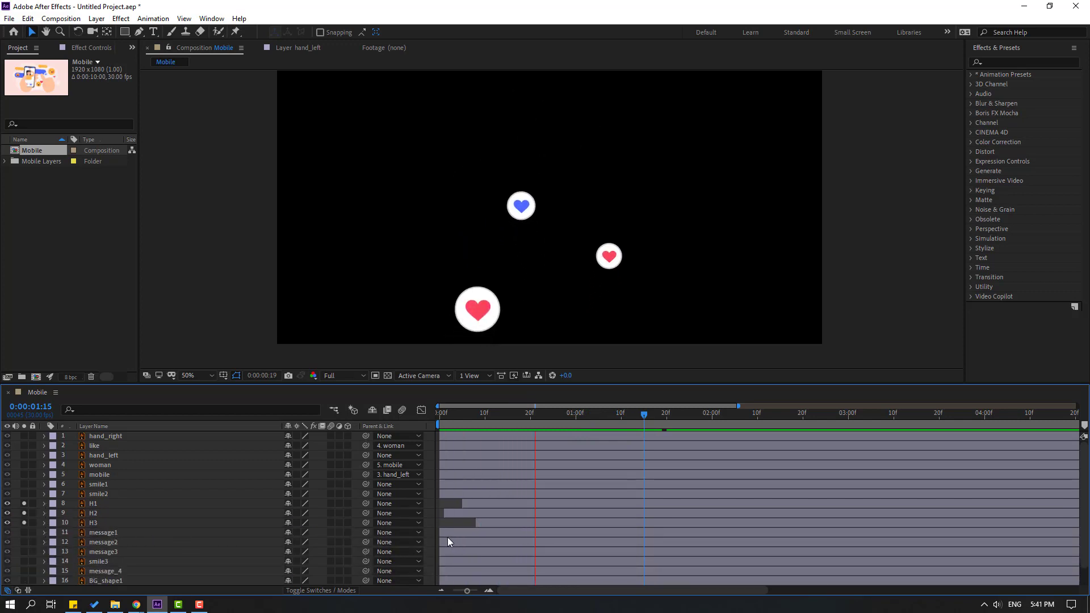
left_click_drag(563, 418, 100, 525)
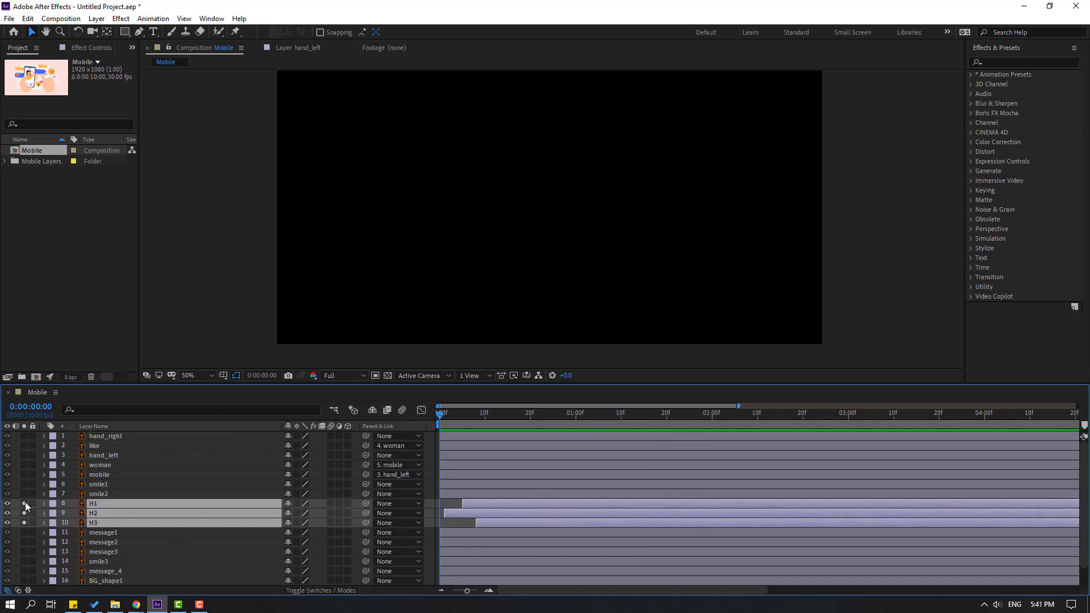
- Turn off solo for H1, H2 and H3 and pre-compose them into a new composition named H-Layers, opening it
left_click(24, 503)
right_click(93, 515)
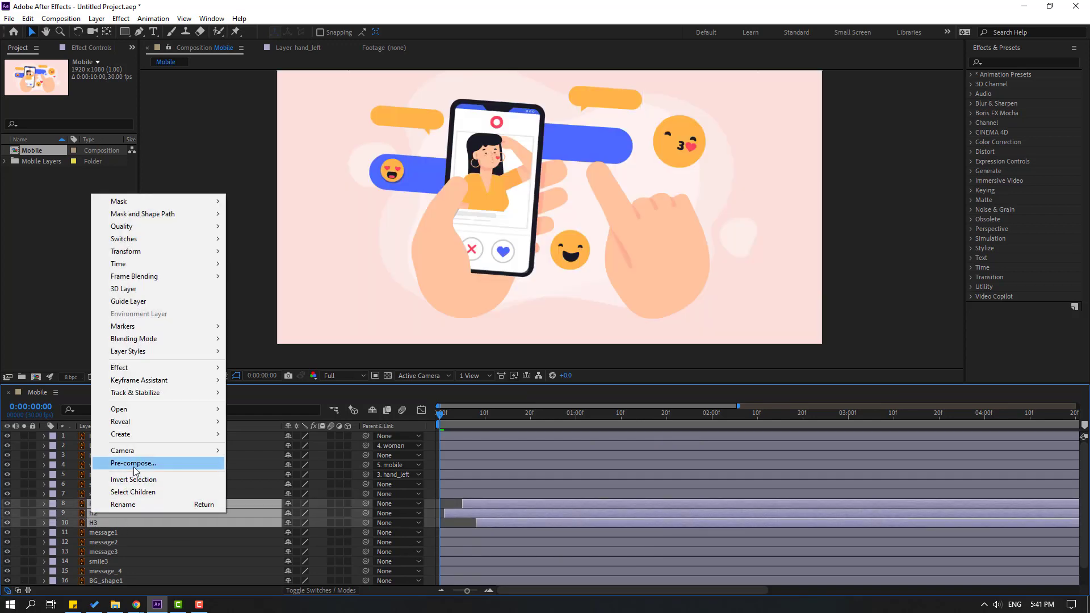
left_click(136, 466)
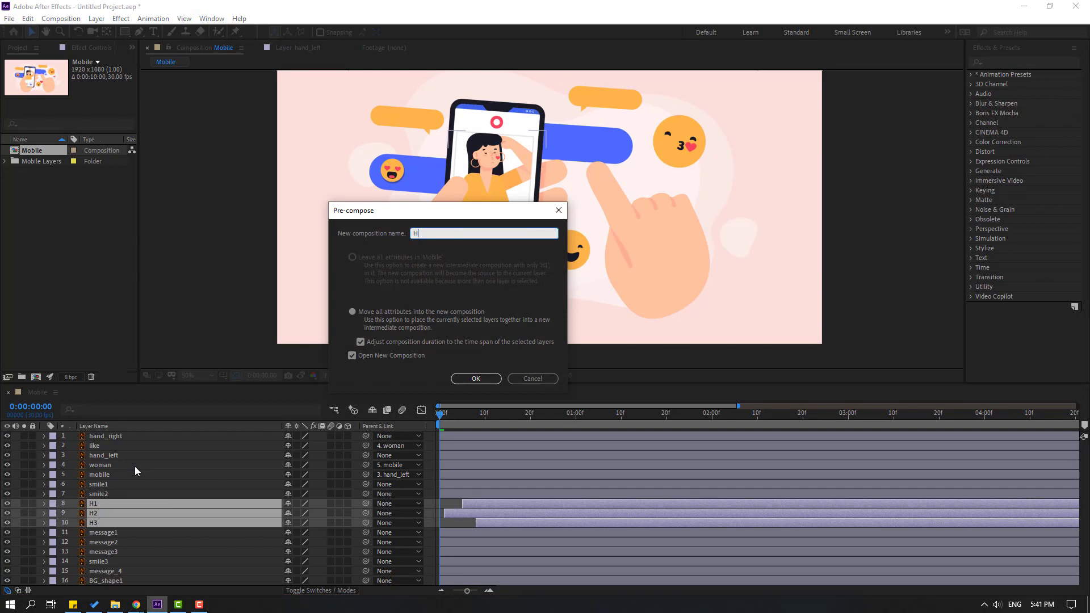
left_click(477, 380)
- End the H-Layers work area at 0:00:01:20 and trim the composition to it
left_click_drag(453, 420, 541, 413)
key("n")
right_click(518, 423)
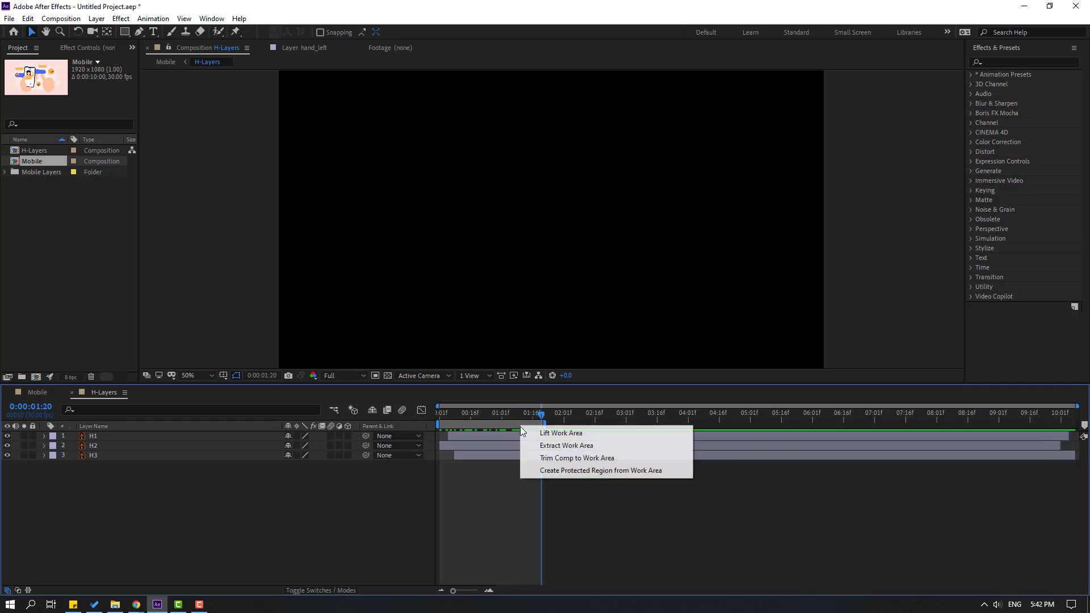
left_click(600, 459)
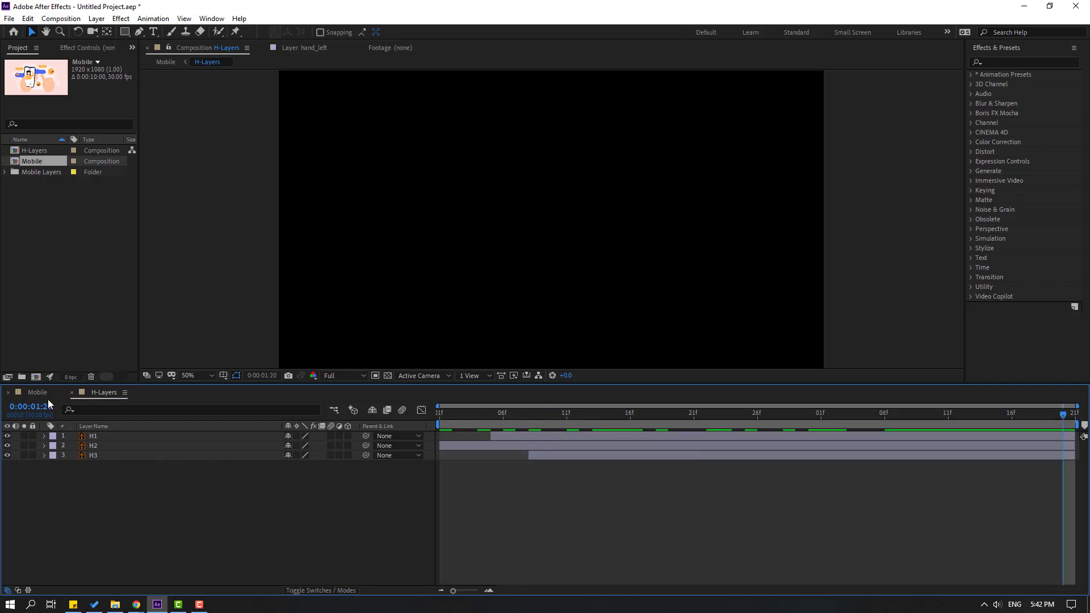
- Return to the Mobile composition and shift the H-Layers layer to start at about 0:00:01:17
left_click(37, 392)
left_click_drag(465, 416, 530, 421)
left_click_drag(511, 504, 545, 504)
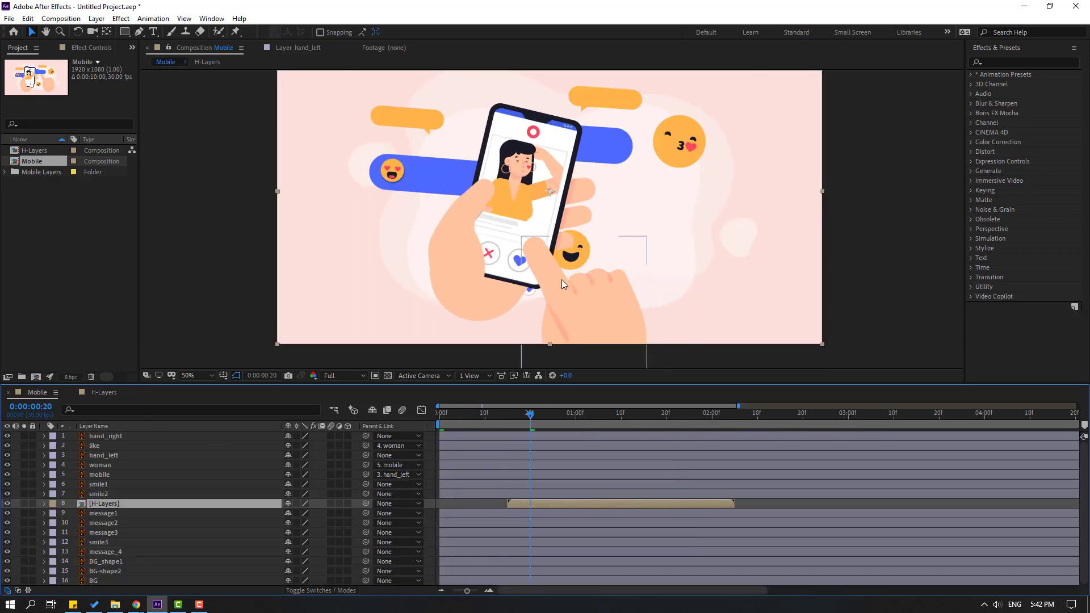
left_click_drag(503, 408, 650, 414)
left_click_drag(564, 500, 642, 503)
left_click_drag(583, 416, 661, 415)
left_click_drag(640, 504, 708, 503)
left_click_drag(656, 417, 770, 417)
- Duplicate H-Layers twice and stagger the copies to start at about 0:00:02:01 and 0:00:02:16
key("ctrl+d")
left_click_drag(690, 503, 754, 496)
left_click_drag(678, 417, 840, 414)
key("ctrl+d")
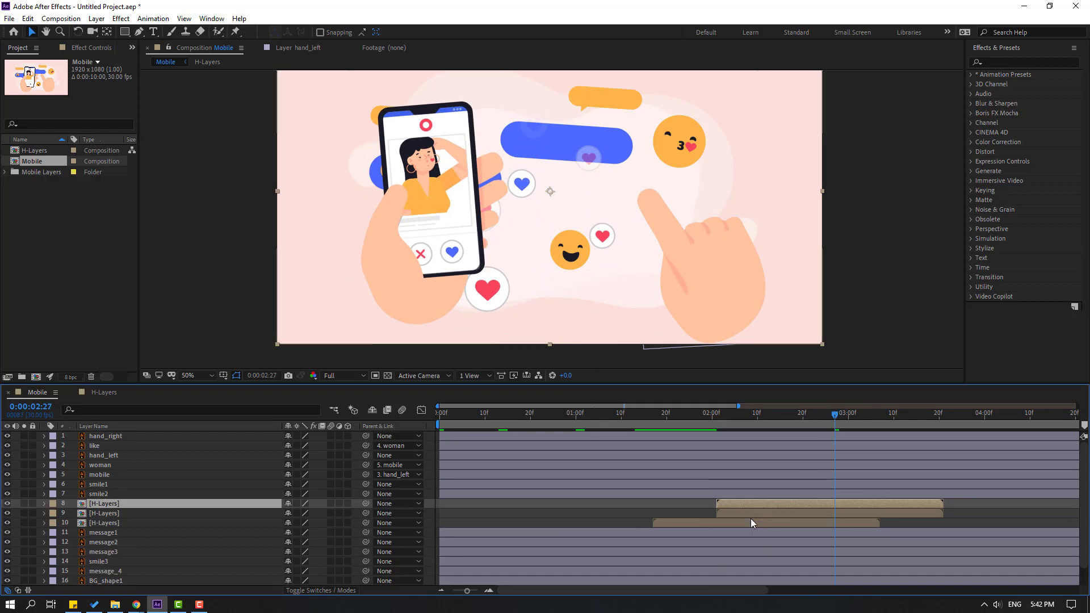
left_click_drag(744, 503, 803, 498)
- End the Mobile work area at 0:00:04:02 and preview the animation with the whole frame fitted in the viewer
left_click_drag(706, 421, 994, 420)
key("minus")
left_click_drag(825, 426, 815, 425)
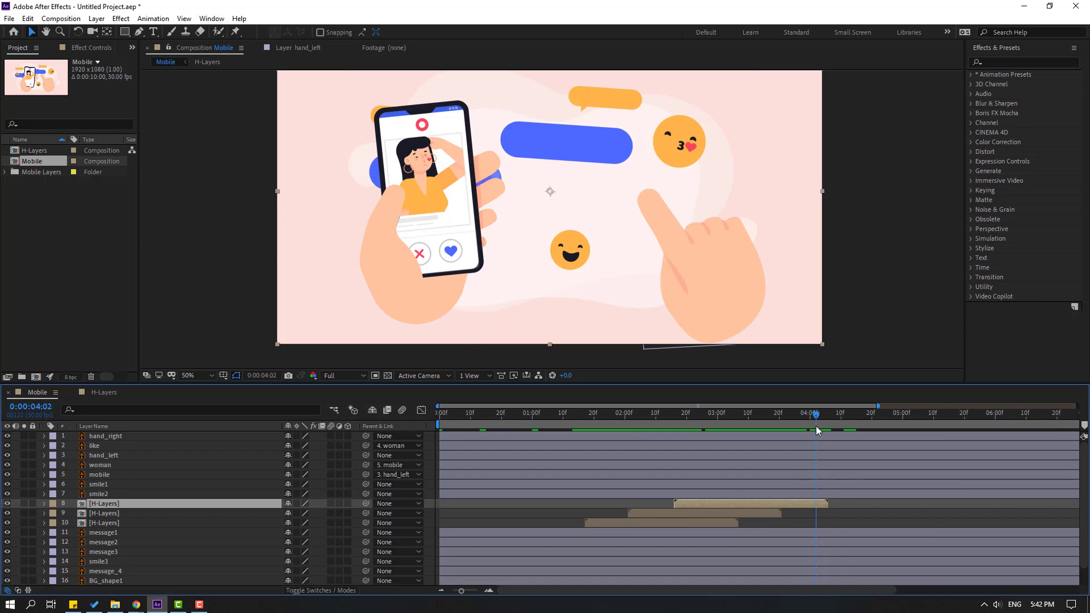
key("n")
key("space")
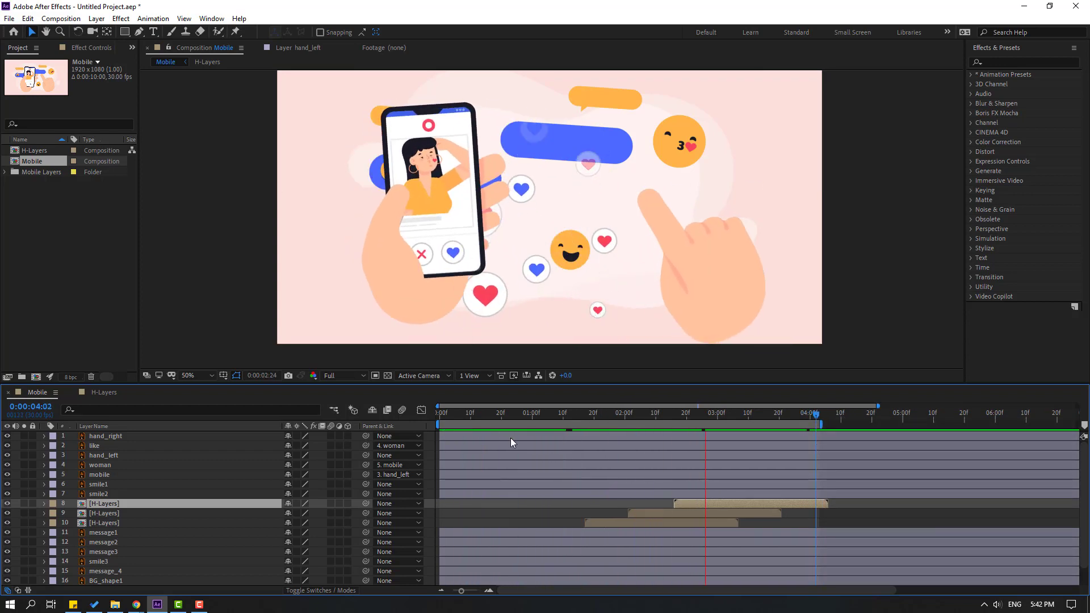
left_click(186, 379)
left_click(186, 401)
key("space")
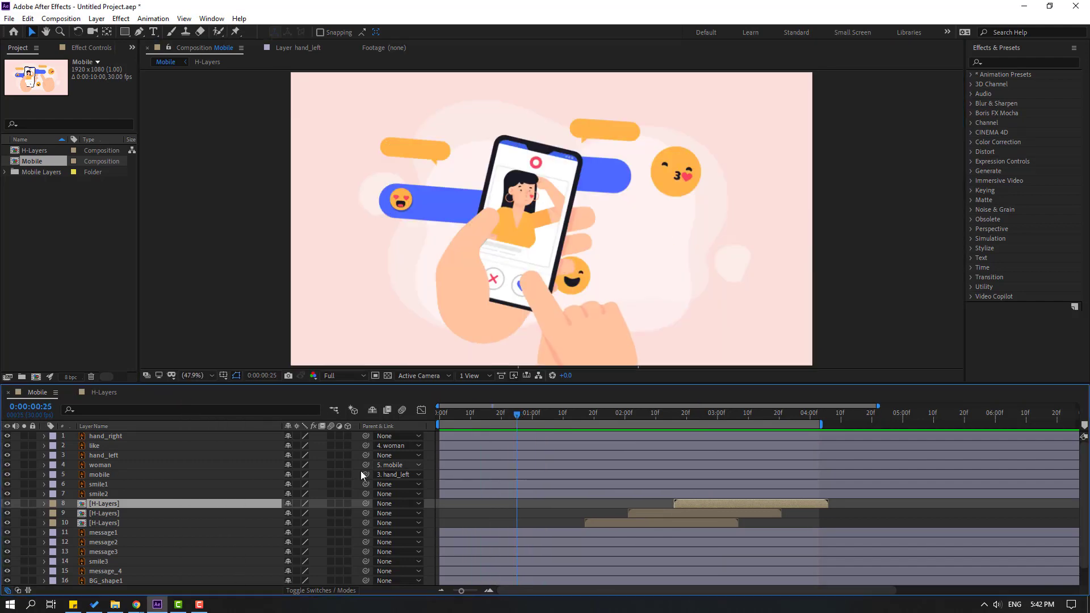
- Add a 100% scale keyframe to the like layer at 0:00:01:13, where the finger taps the heart
left_click(83, 447)
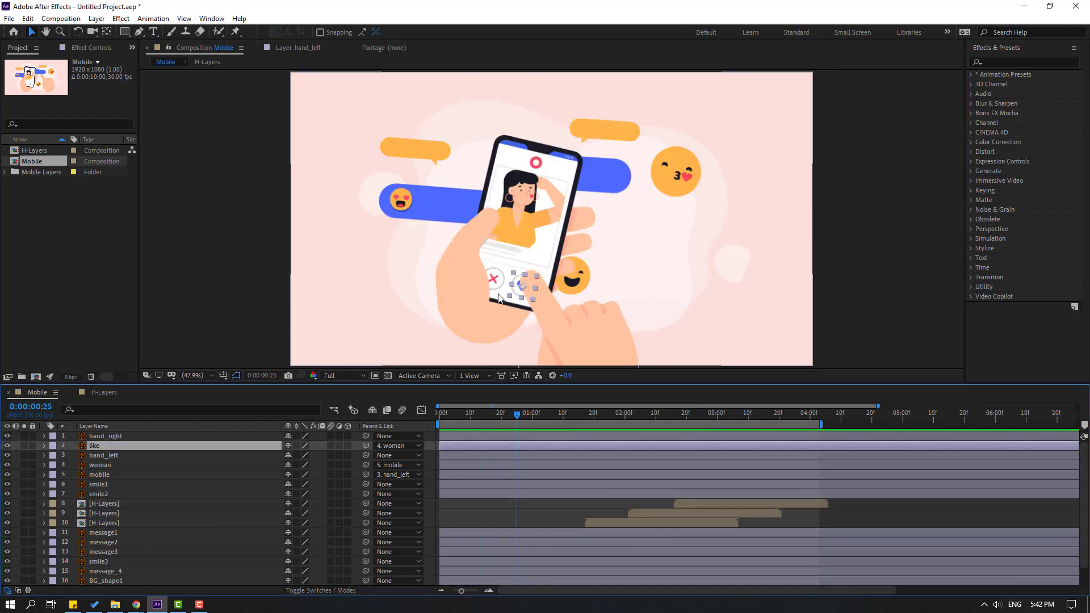
scroll(536, 302, "up", 4)
left_click_drag(499, 340, 485, 166)
scroll(500, 255, "down", 2)
left_click_drag(516, 414, 573, 403)
key("s")
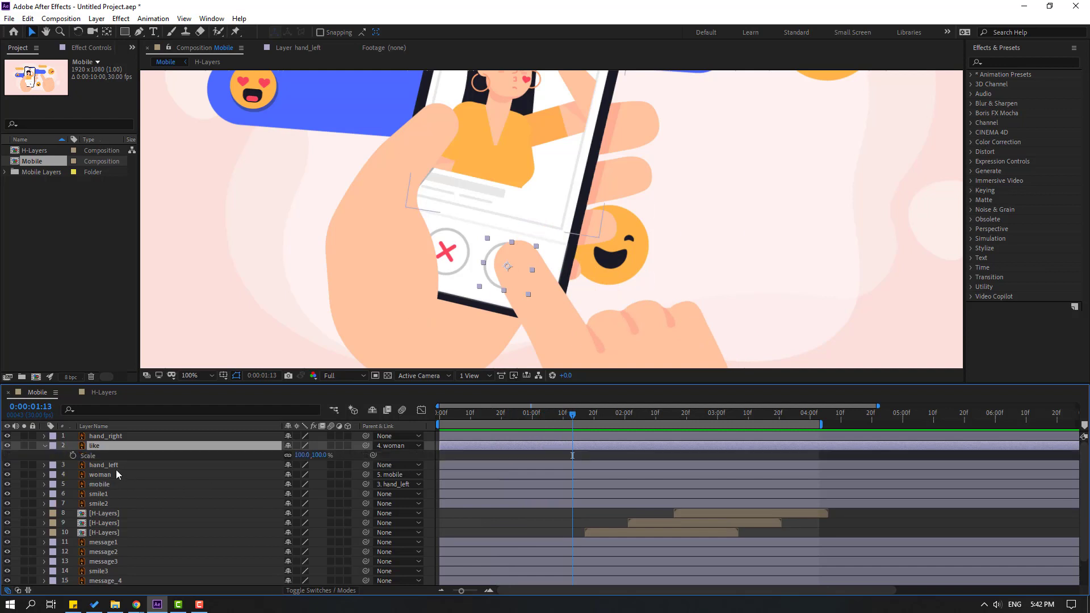
left_click(74, 455)
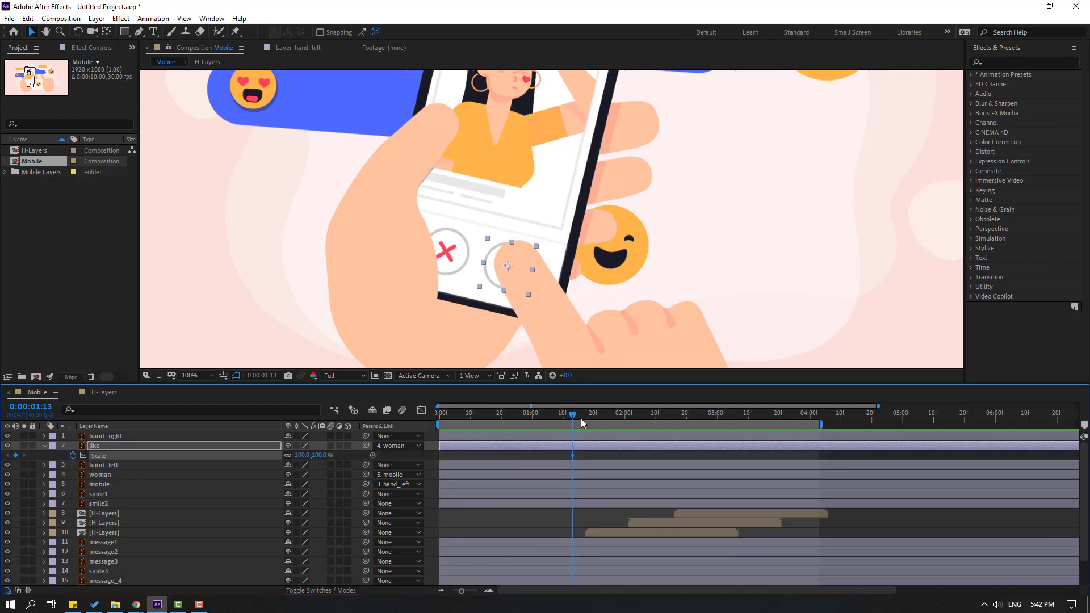
- Keyframe the like layer's scale to 50% at 0:00:01:23 and back to 100% at 0:00:02:03
left_click_drag(578, 418, 603, 420)
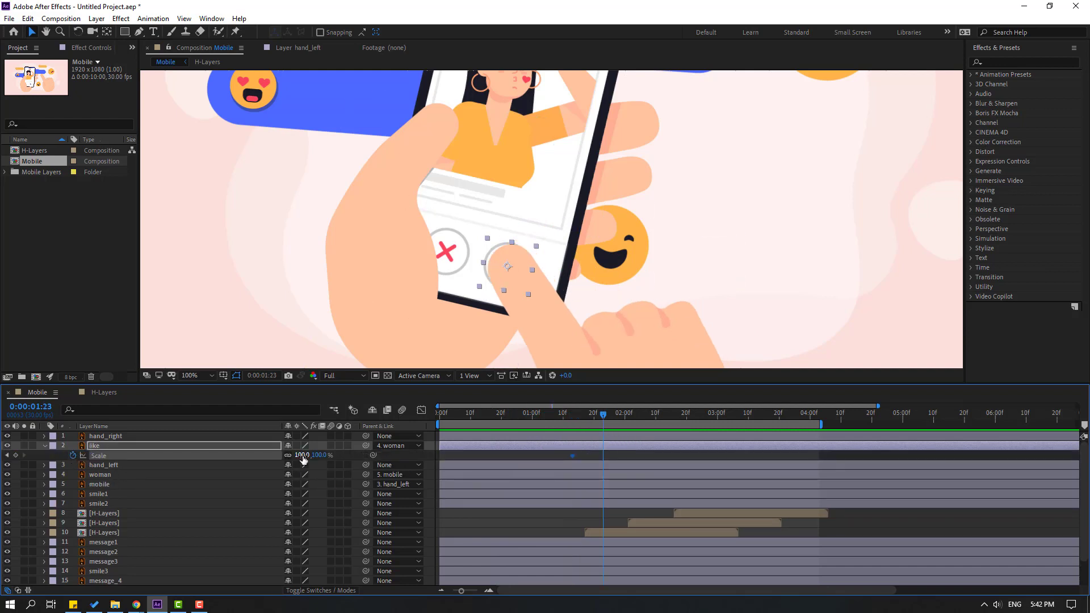
type("50")
key("Return")
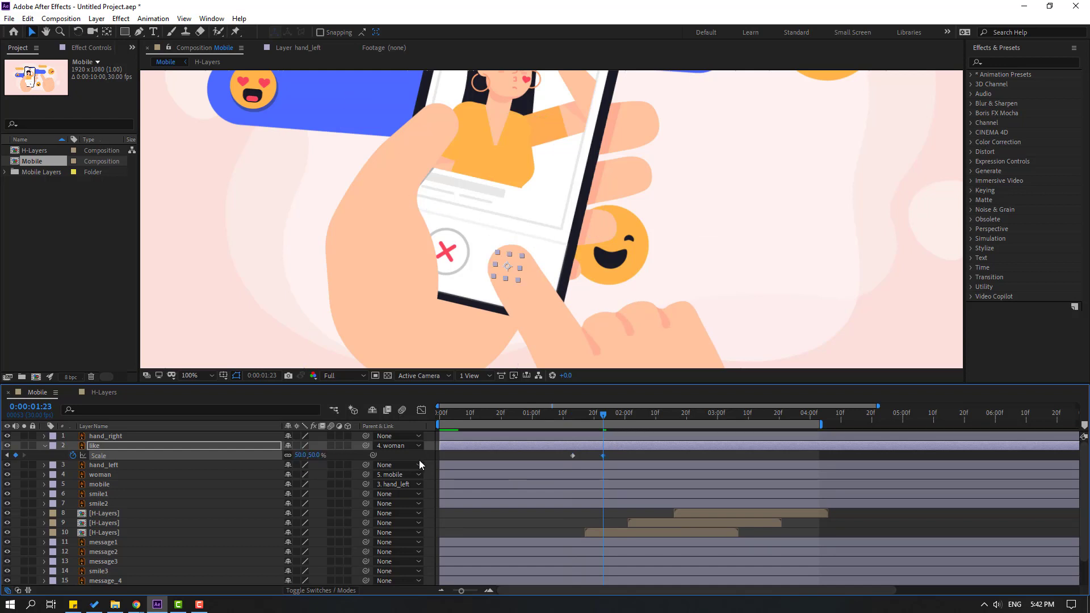
key("space")
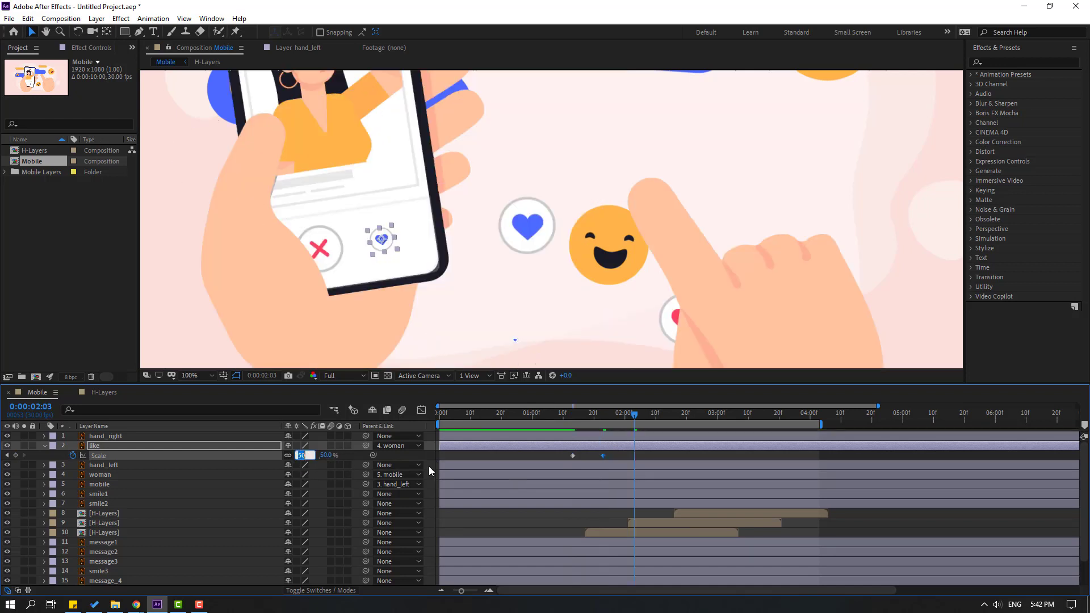
type("100")
key("Return")
- Ease the three like scale keyframes, tighten the last two to about 0:00:01:19 and 0:00:01:24, and preview the tap
right_click(573, 455)
mouse_move(622, 449)
left_click(746, 486)
mouse_move(580, 414)
left_mouse_down()
mouse_move(623, 421)
mouse_move(589, 420)
left_mouse_up()
scroll(589, 275, "down", 4)
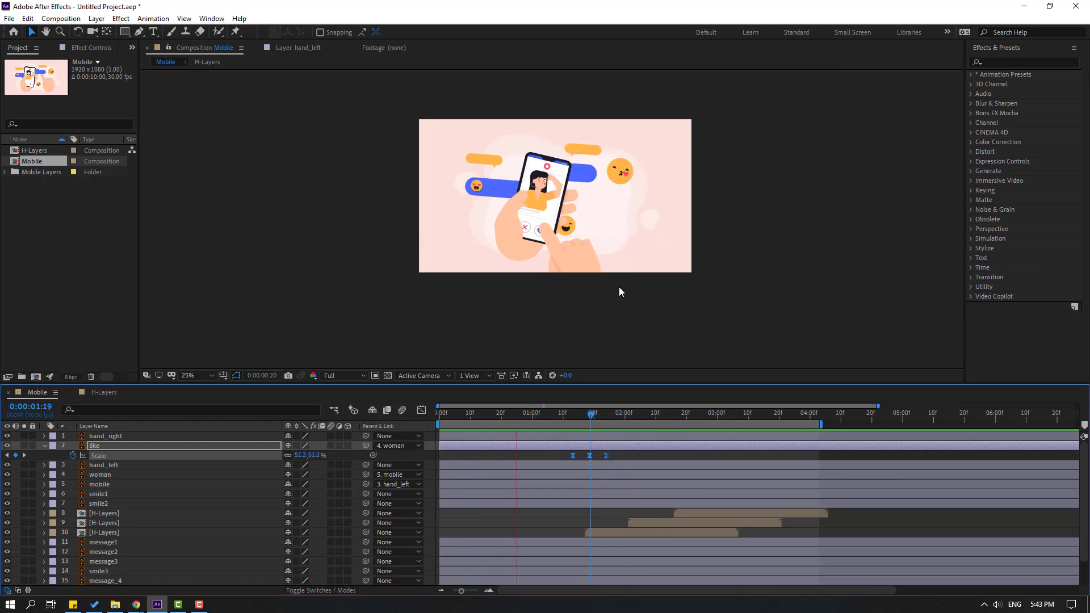
scroll(602, 295, "up", 2)
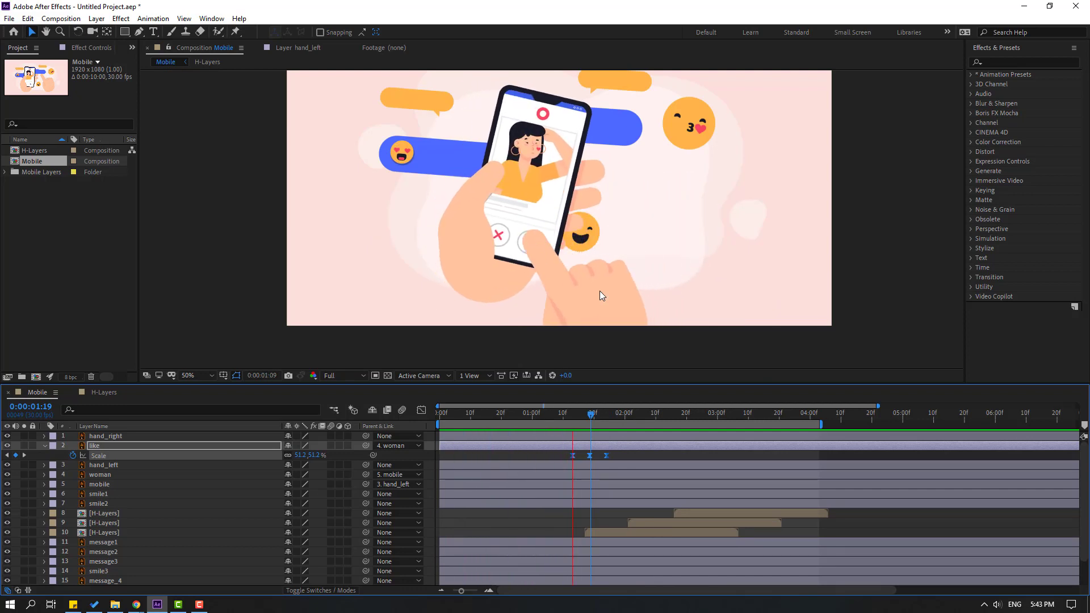
- Keyframe hand_right's position to drift left at 0:00:03:07, right at about 0:00:03:24 and left at 0:00:04:04, and preview
left_click(601, 300)
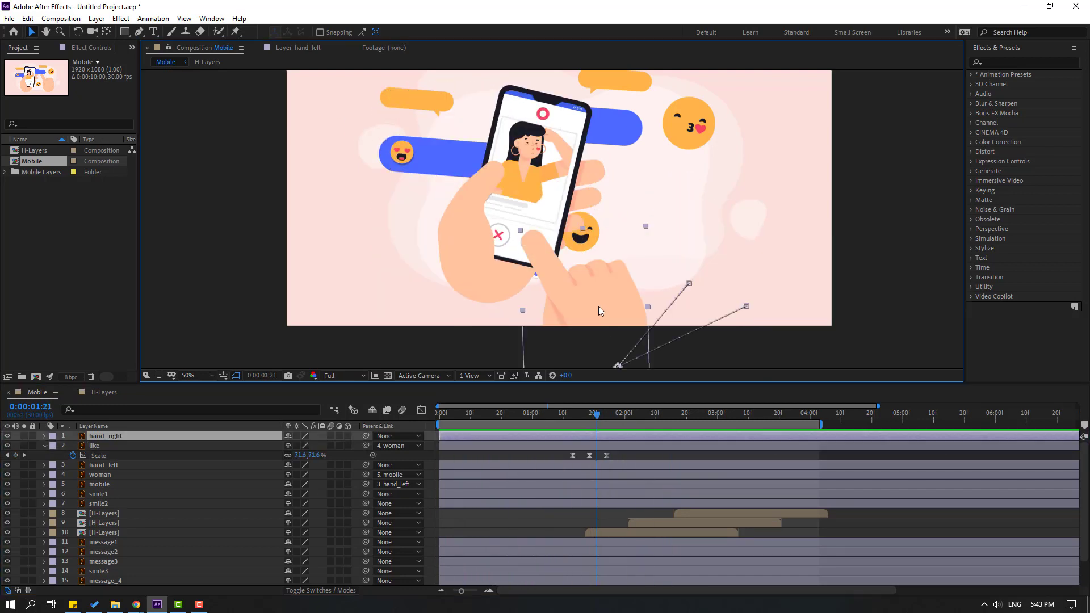
left_click_drag(597, 416, 738, 420)
key("p")
left_click_drag(744, 281, 710, 298)
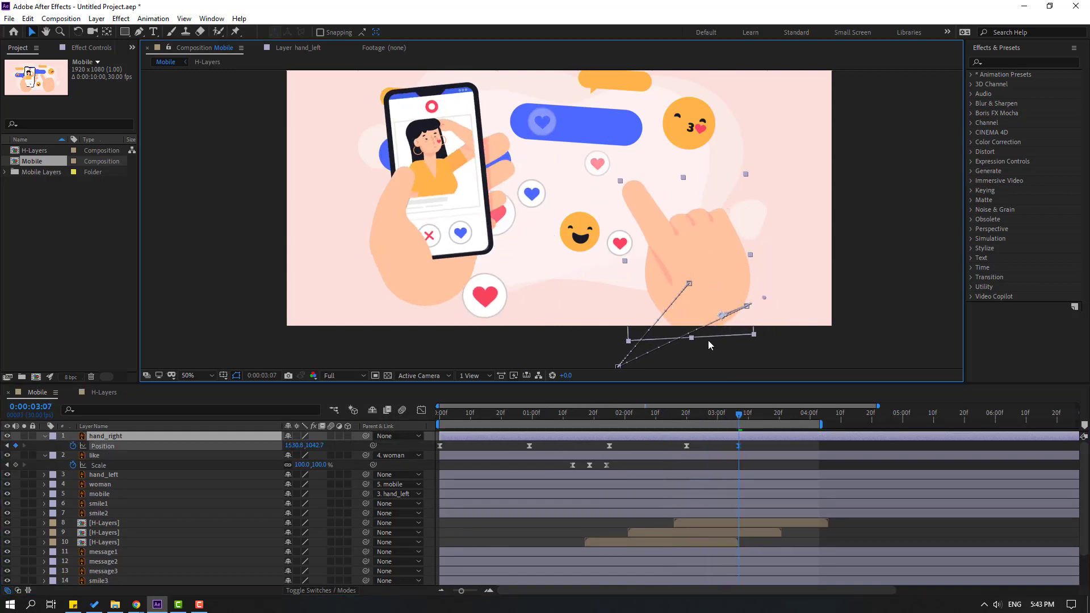
left_click_drag(738, 416, 792, 417)
left_click_drag(719, 293, 744, 292)
left_click_drag(814, 416, 821, 417)
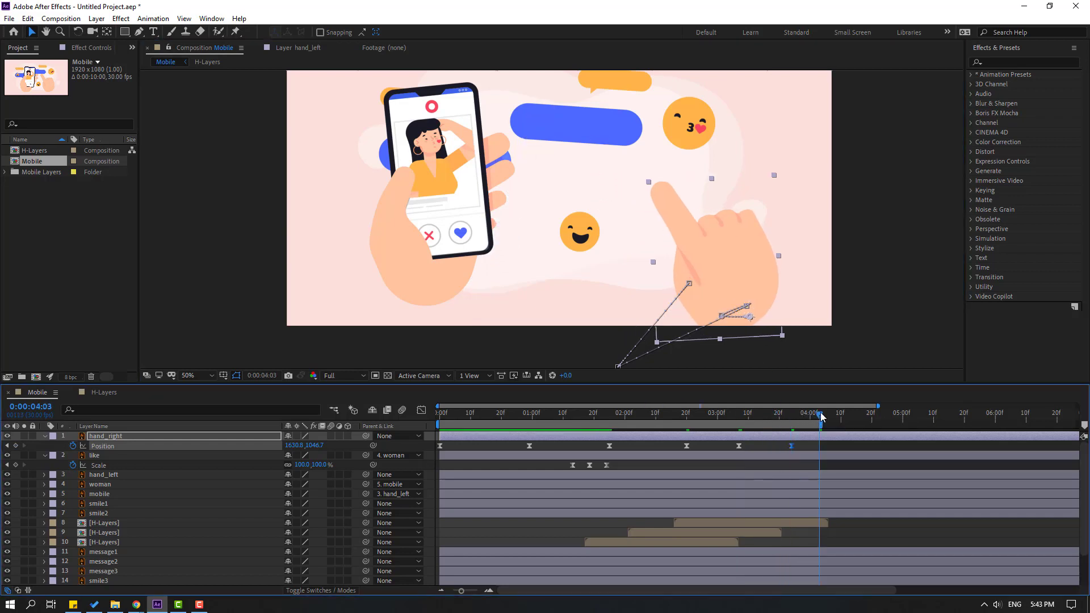
left_click_drag(693, 291, 676, 290)
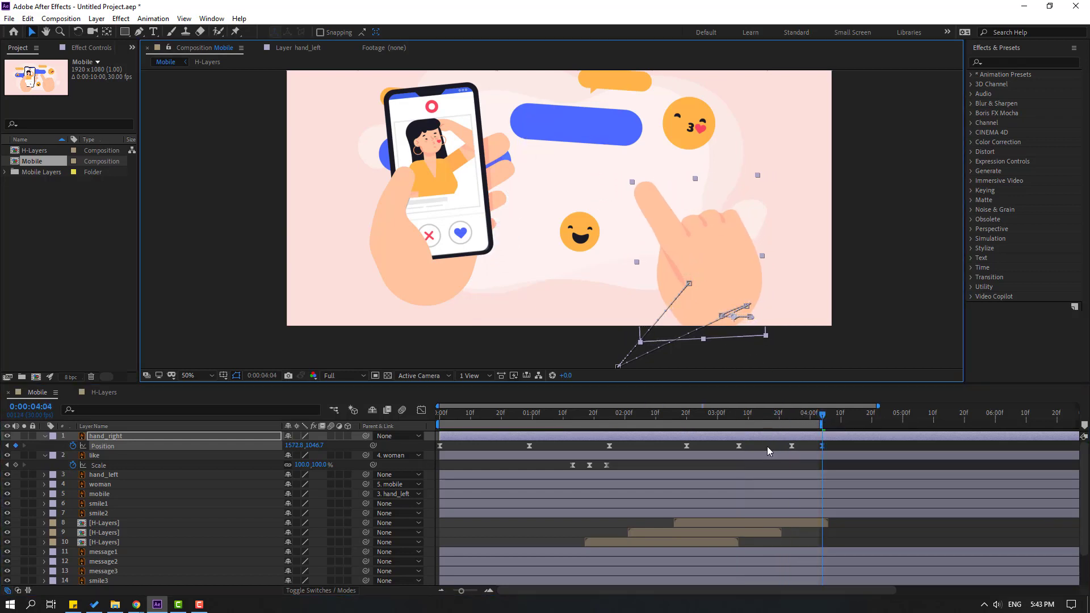
key("space")
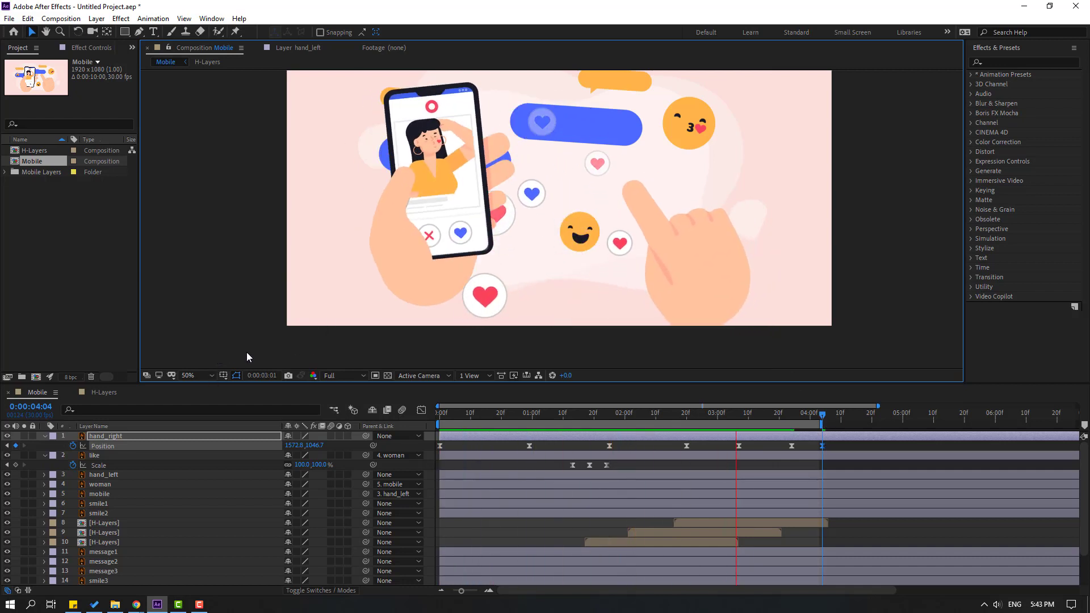
- Spread hand_right's last three position keyframes to about 0:00:04:12, 0:00:06:03 and 0:00:07:03 for a slower drift, and preview
left_click_drag(840, 447, 678, 448)
left_click_drag(822, 446, 1023, 446)
key("minus")
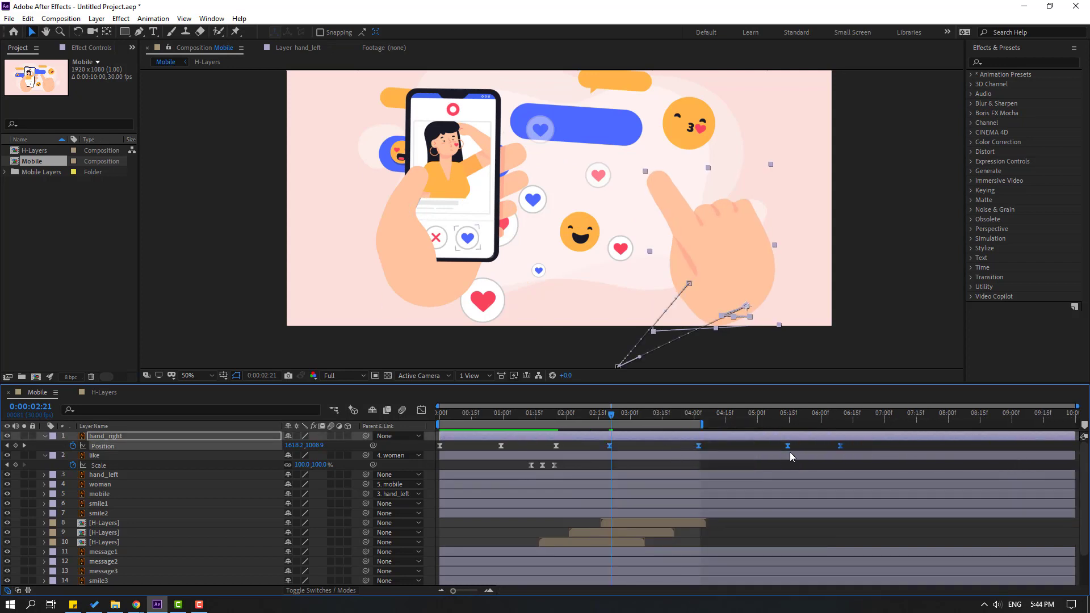
left_click_drag(838, 448, 884, 451)
key("space")
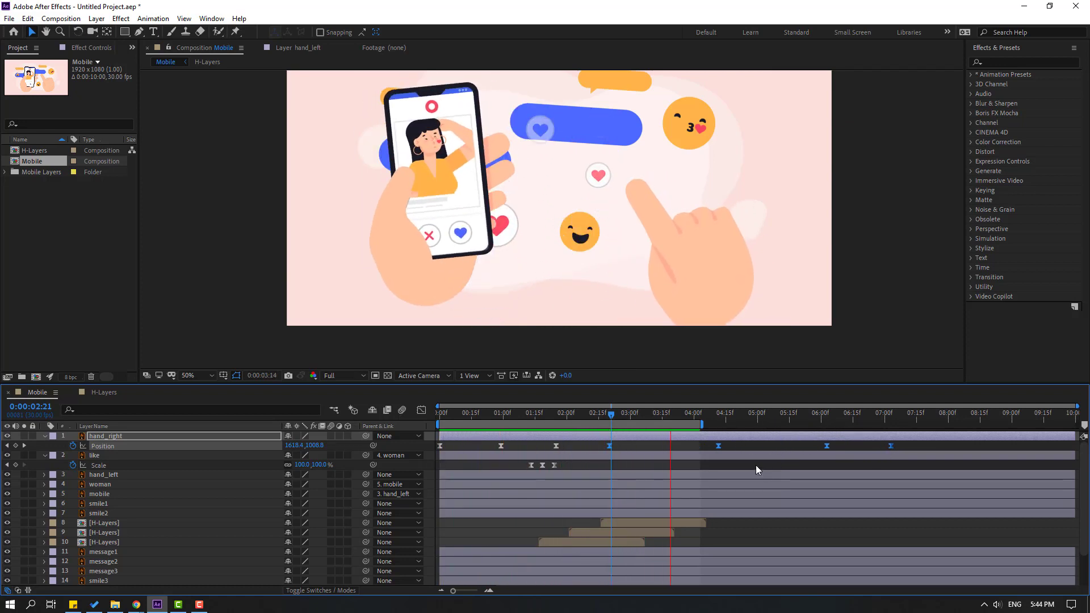
key("space")
- Keyframe hand_left's position to drift gently at about 0:00:03:05 and 0:00:04:01
left_click(415, 327)
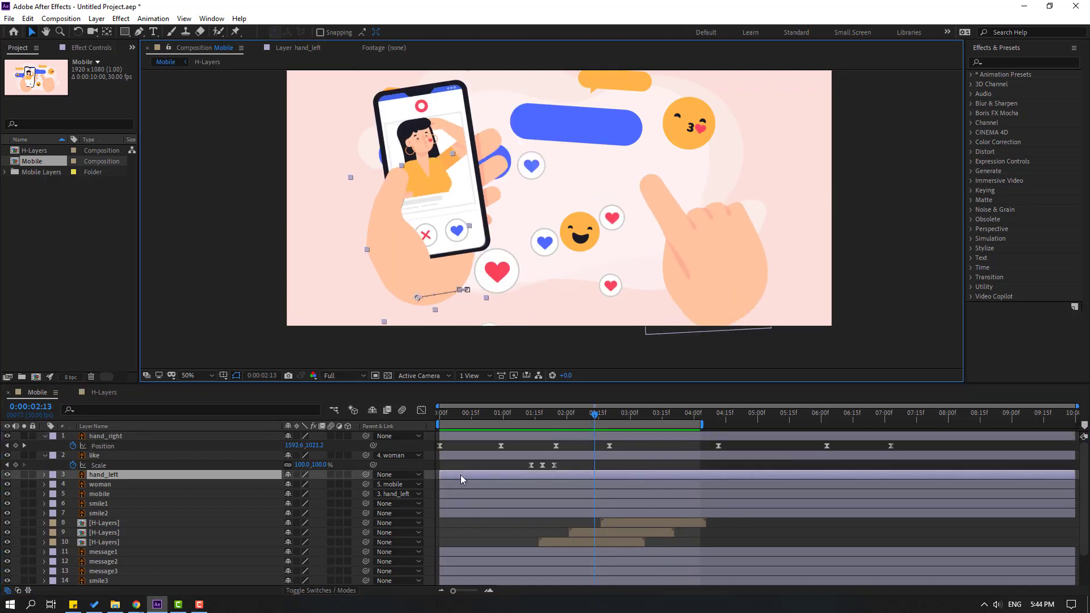
key("p")
left_click_drag(596, 423, 640, 422)
left_click_drag(403, 269, 371, 278)
left_click(696, 416)
- Set the spatial interpolation of hand_left's last three position keyframes to Linear and preview the motion
left_click_drag(711, 482, 585, 488)
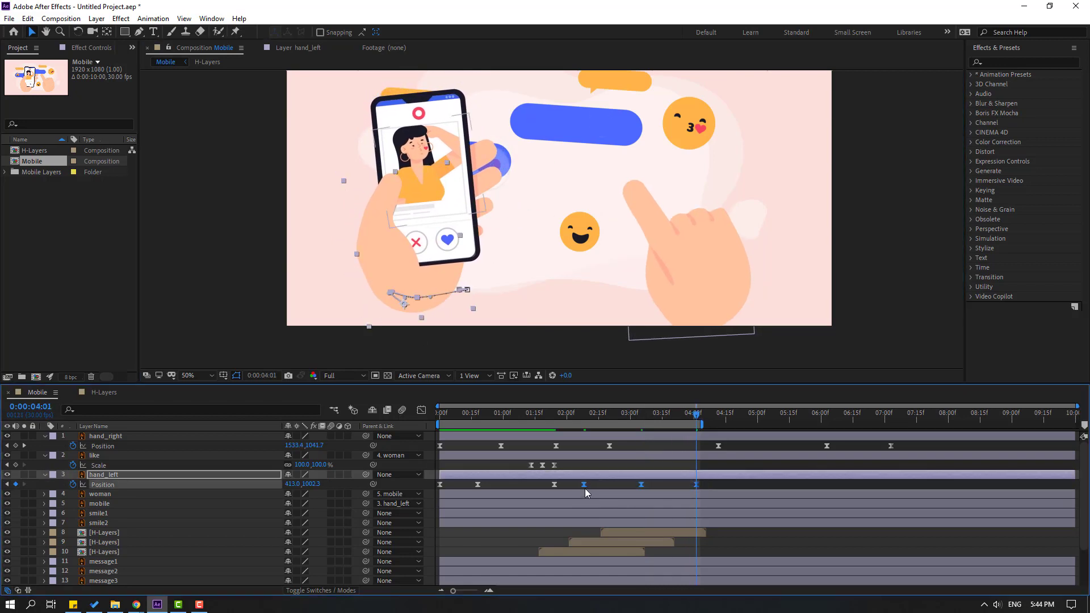
right_click(584, 485)
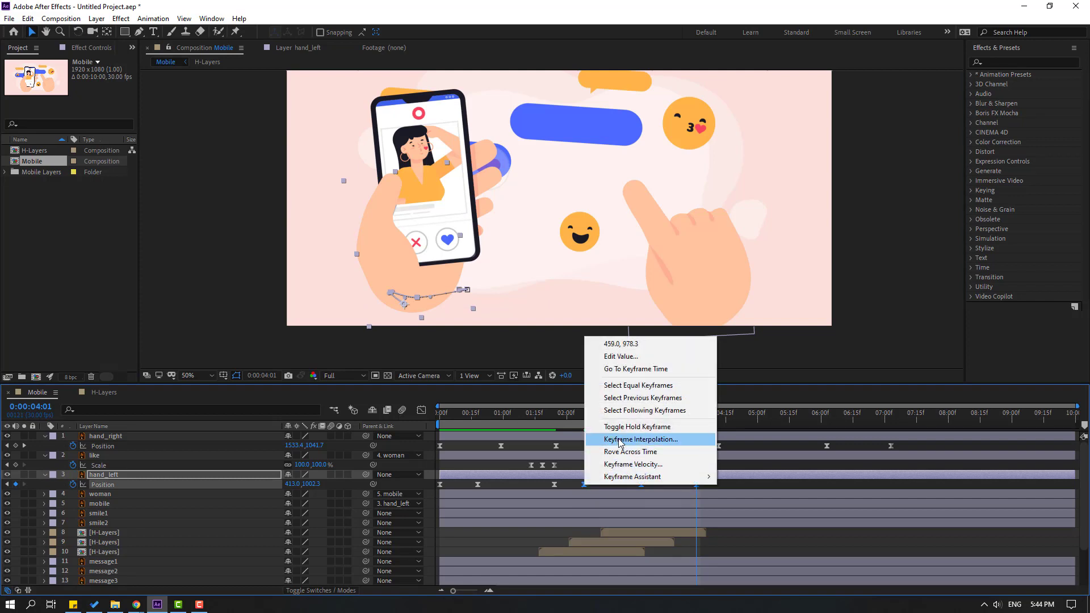
left_click(620, 440)
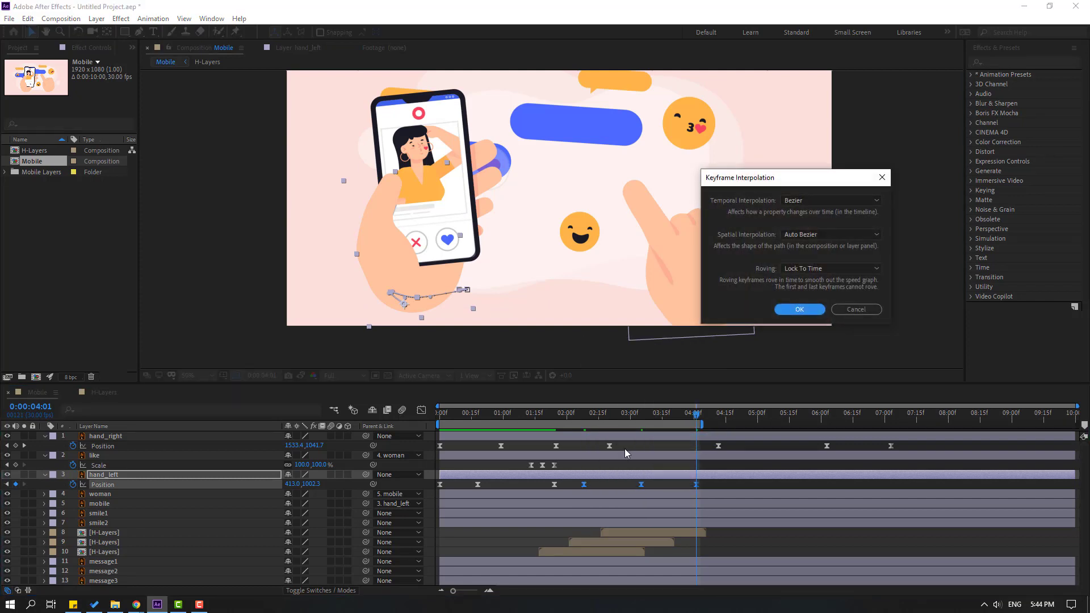
left_click(801, 237)
left_click(801, 262)
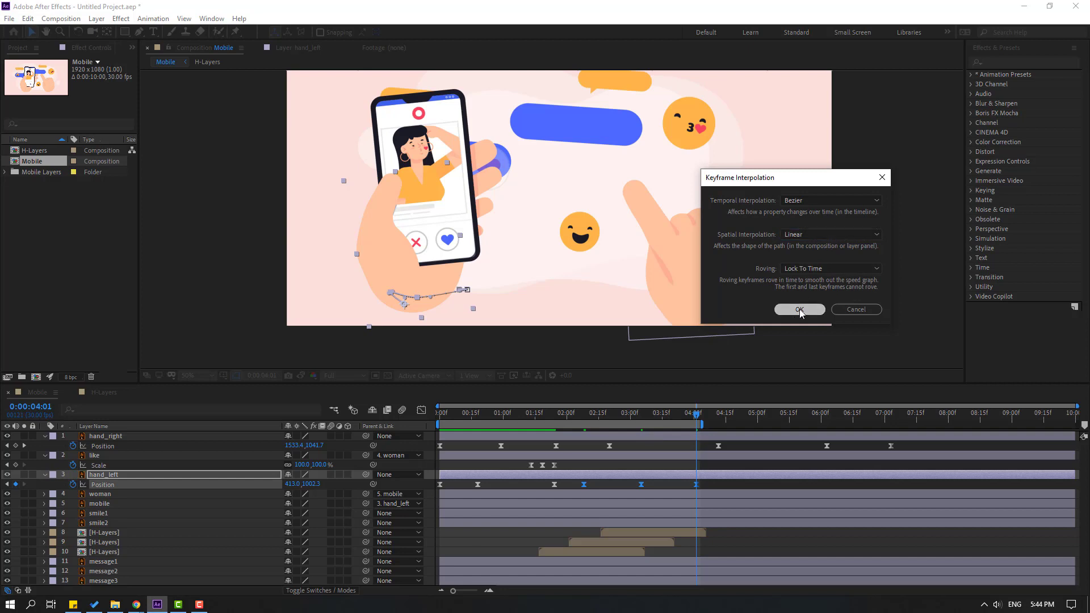
left_click(799, 310)
key("space")
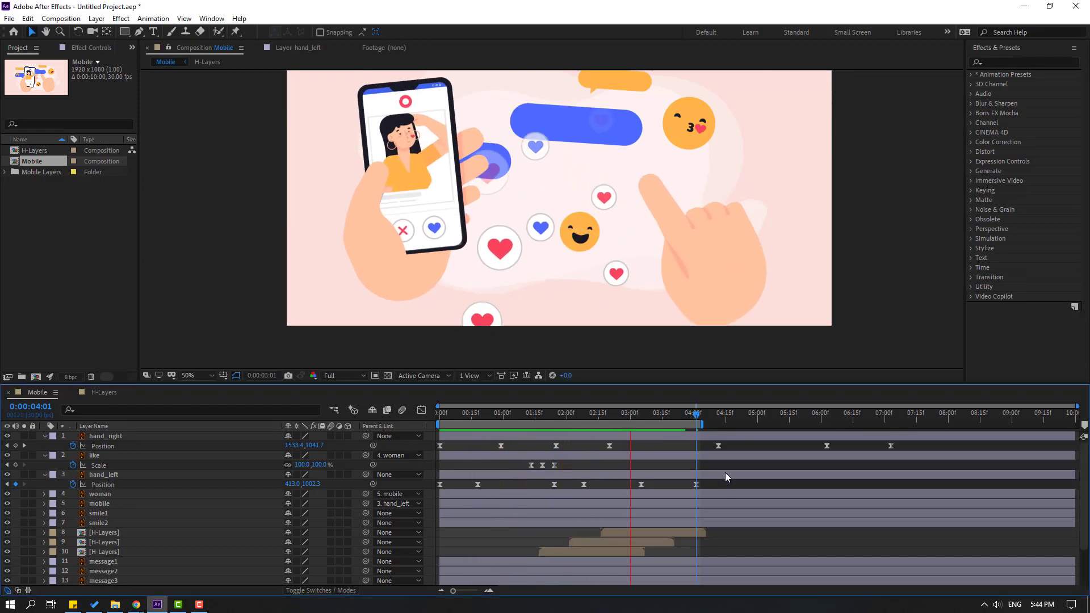
key("space")
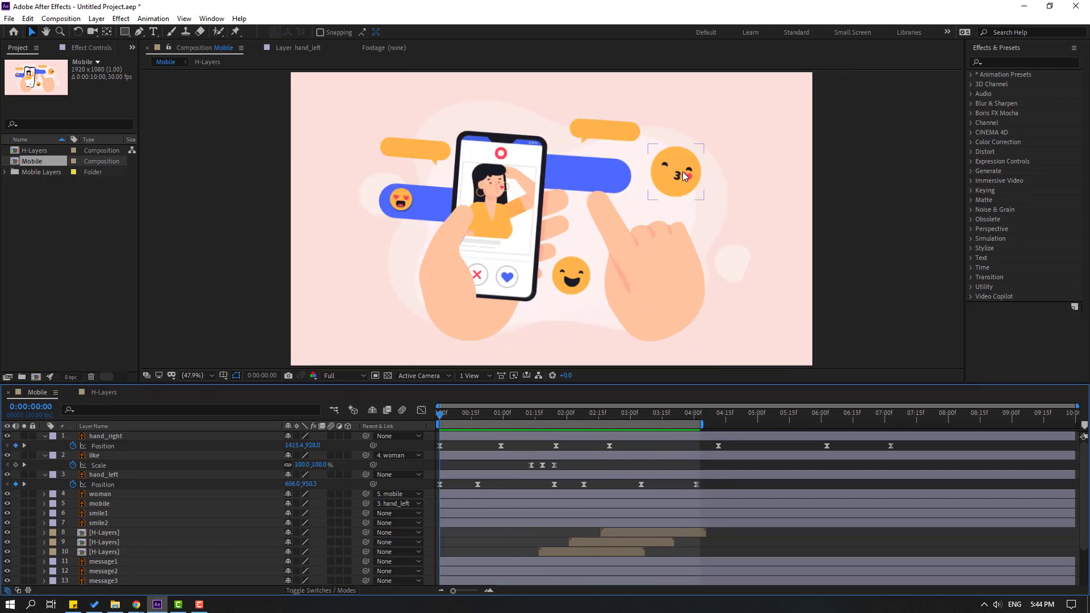
- Open Animation Composer 3 for the smile2 emoji and choose the Cosine Rotate preset from the 2D layer transformation effects
left_click(681, 171)
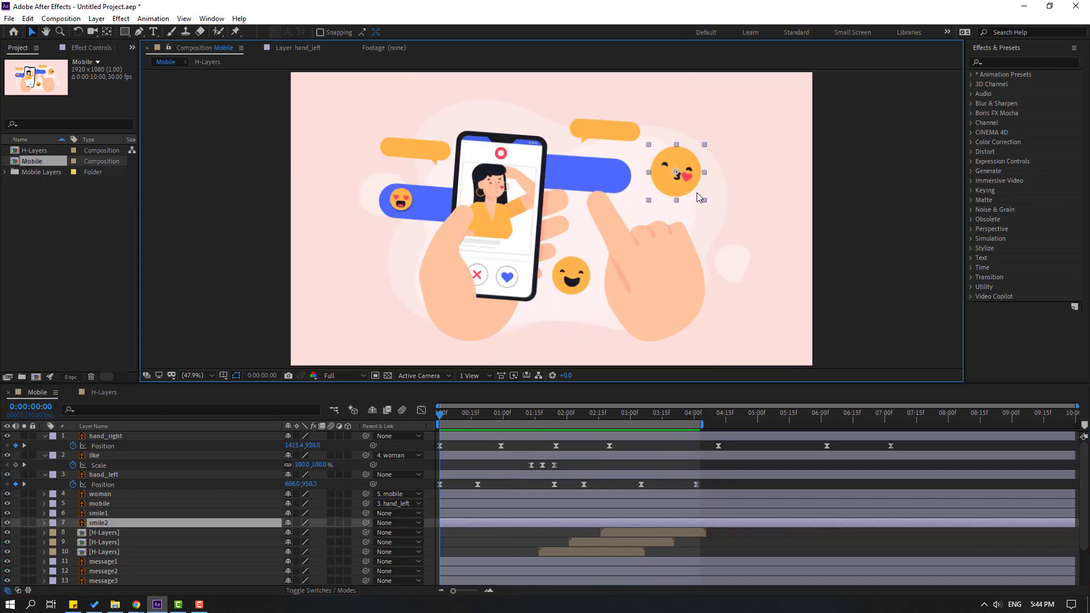
left_click(212, 18)
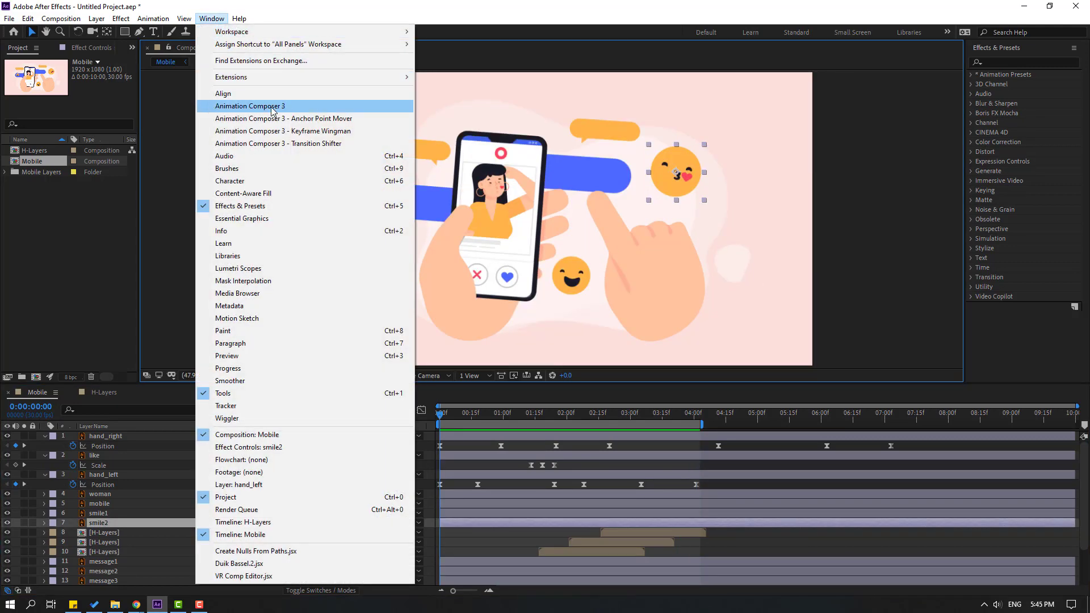
left_click(249, 106)
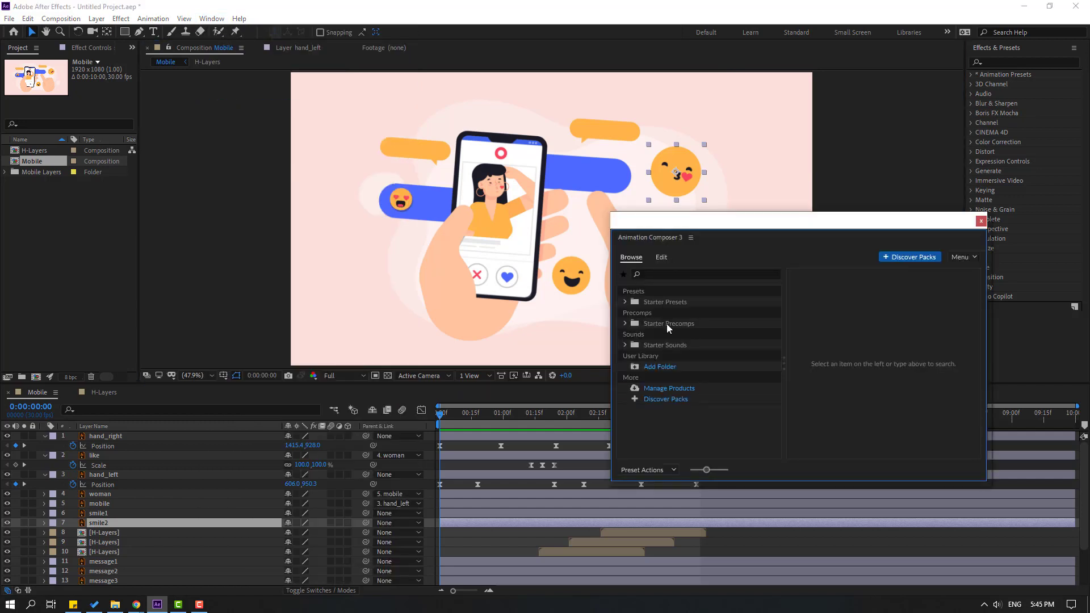
left_click(625, 301)
left_click(636, 345)
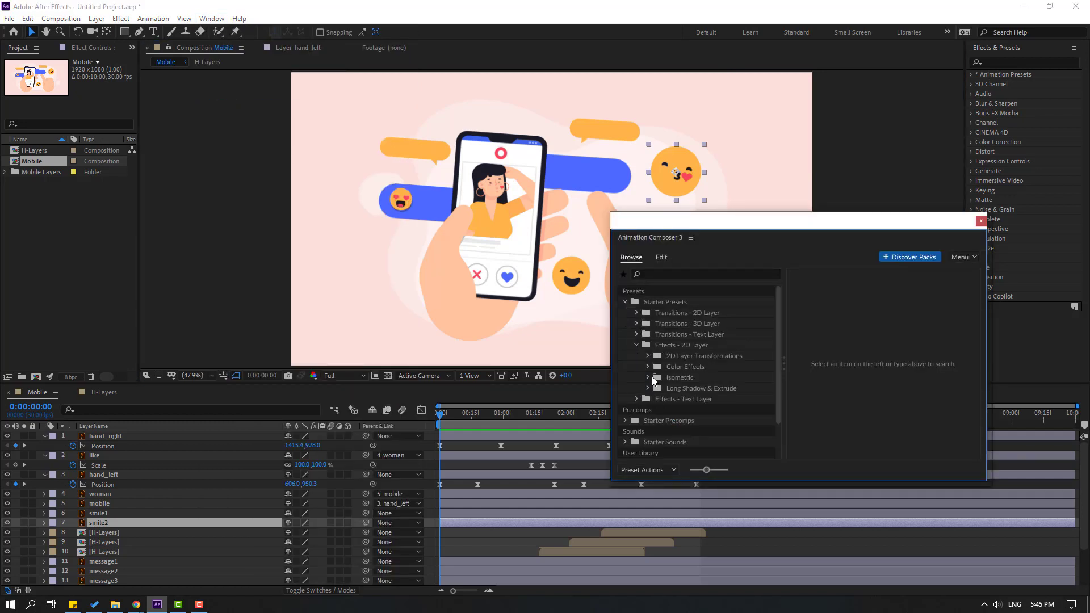
left_click(648, 356)
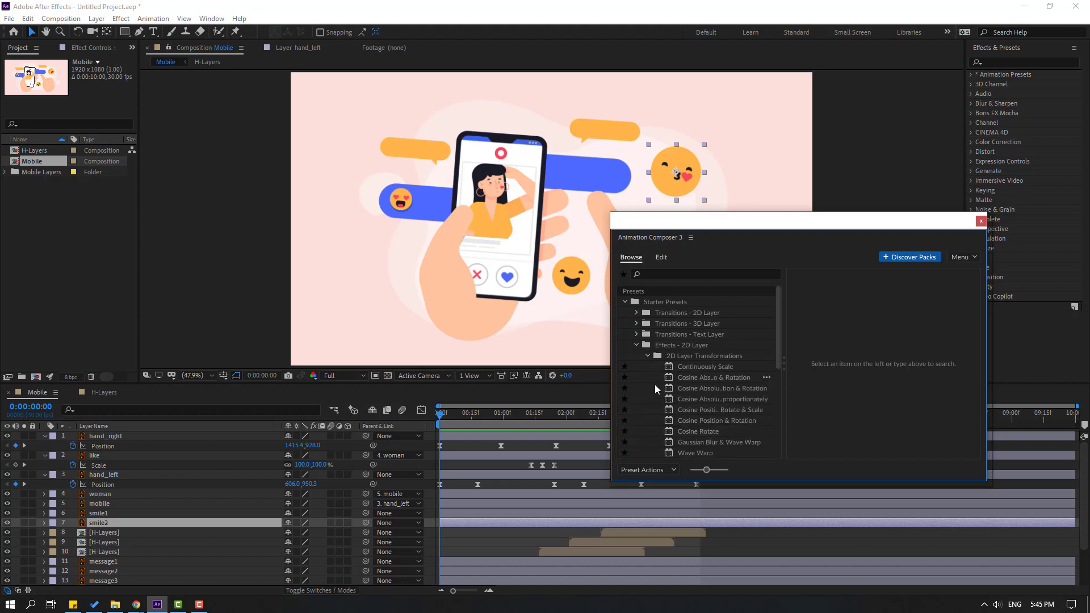
left_click(697, 410)
scroll(713, 434, "down", 1)
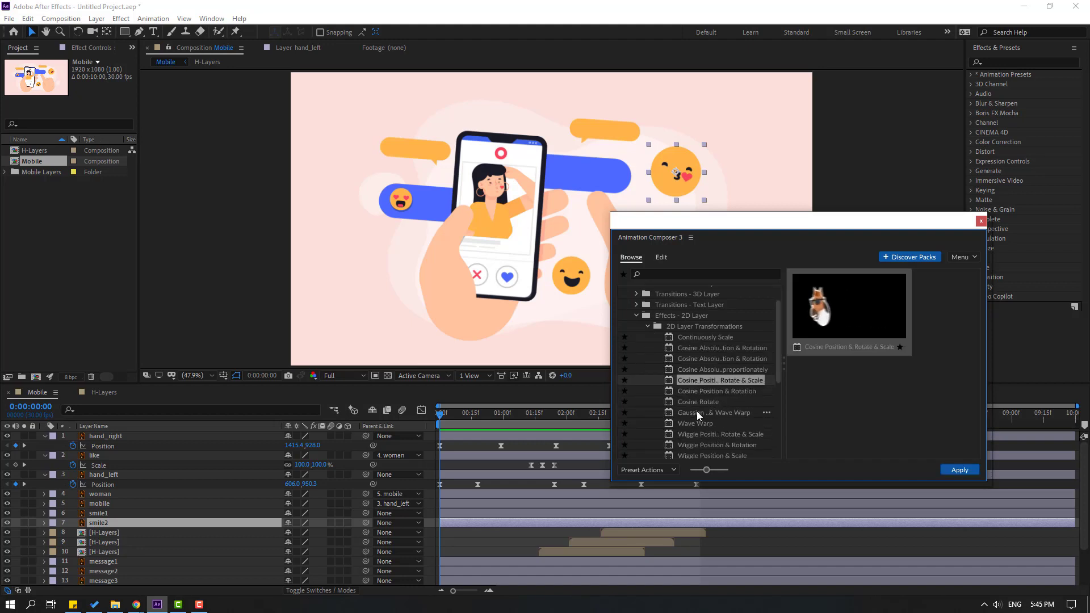
left_click(698, 401)
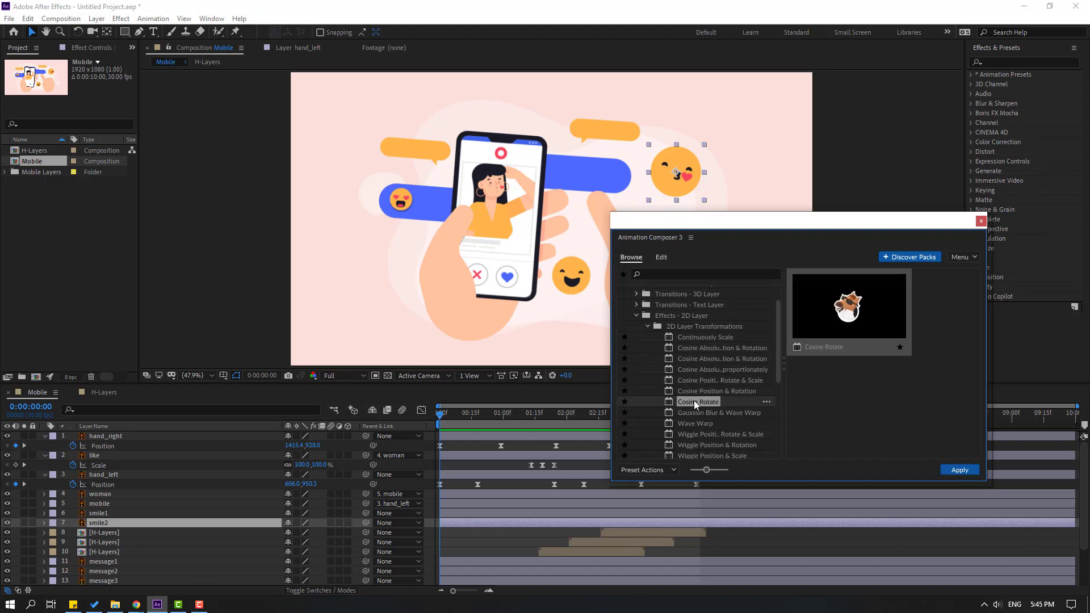
- Apply the Cosine Rotate preset to smile1, smile2 and smile3 together, close Animation Composer and preview the motion
left_click_drag(709, 220, 756, 284)
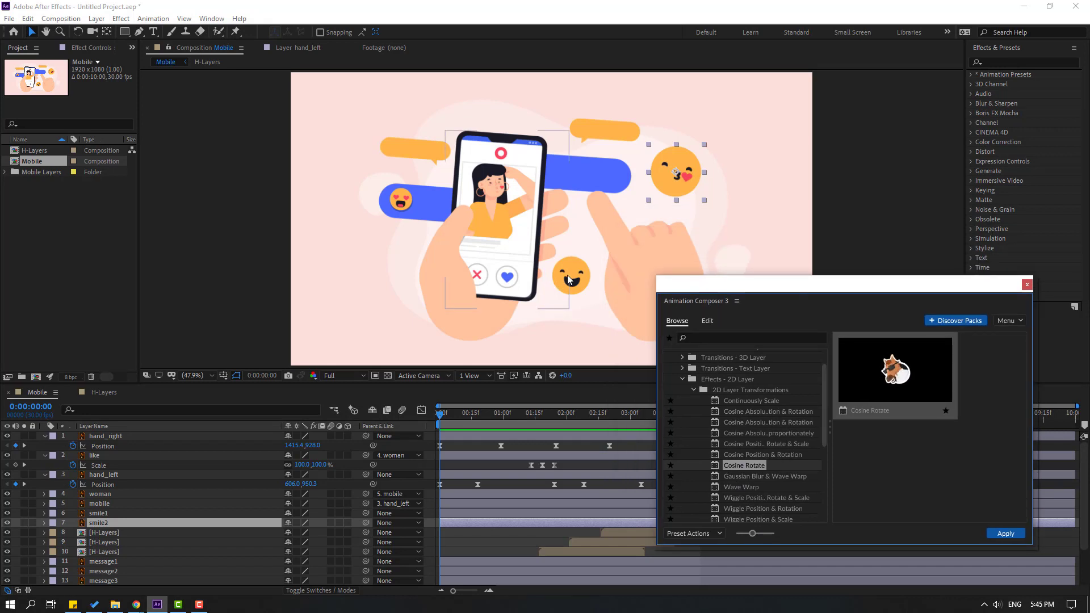
left_click(570, 276, "shift")
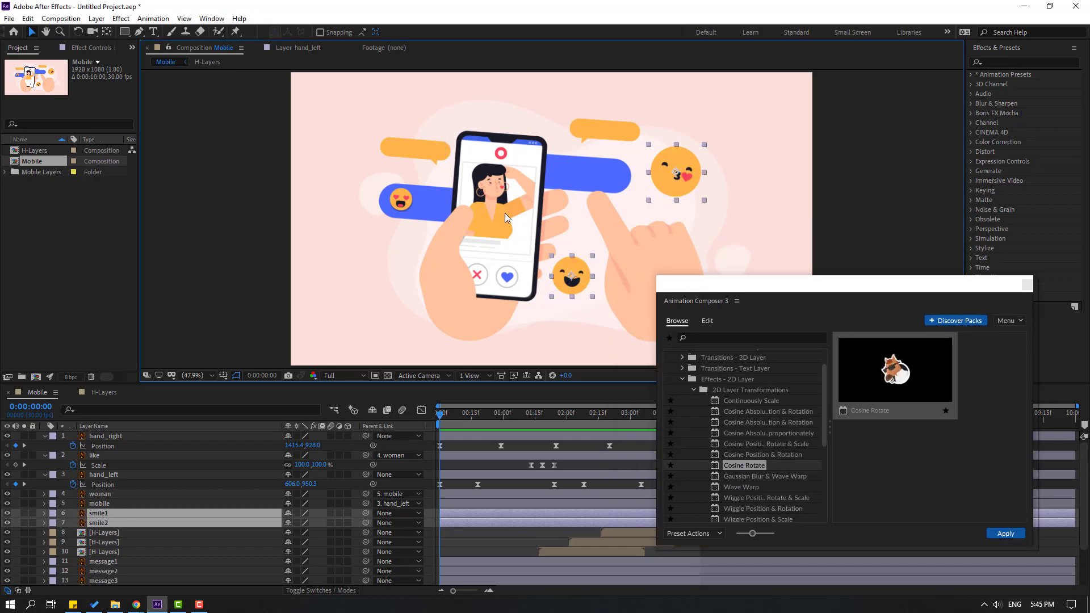
left_click(1005, 533)
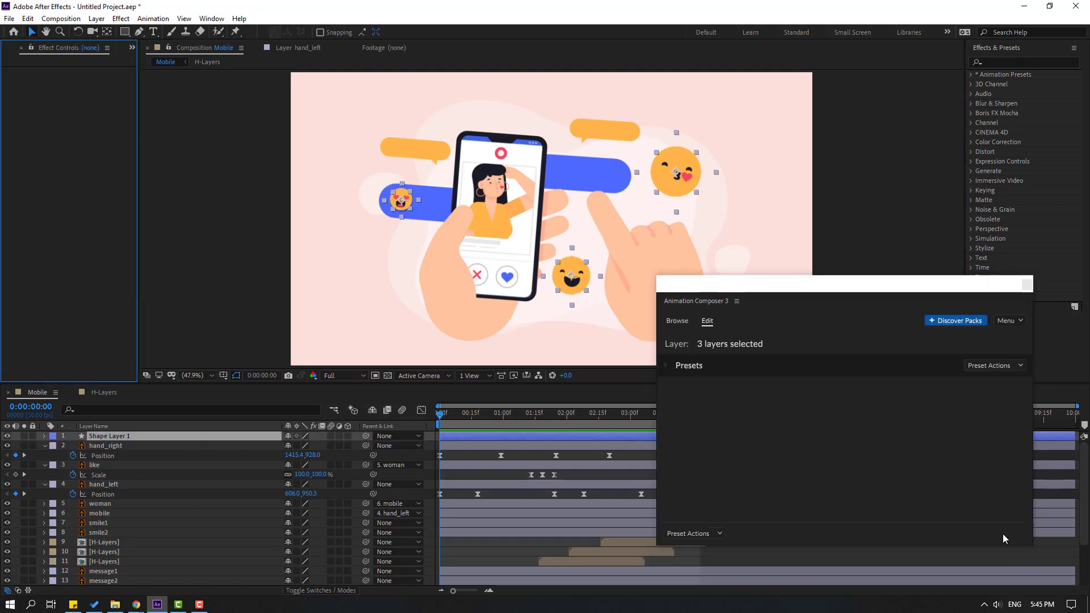
left_click(1026, 285)
key("space")
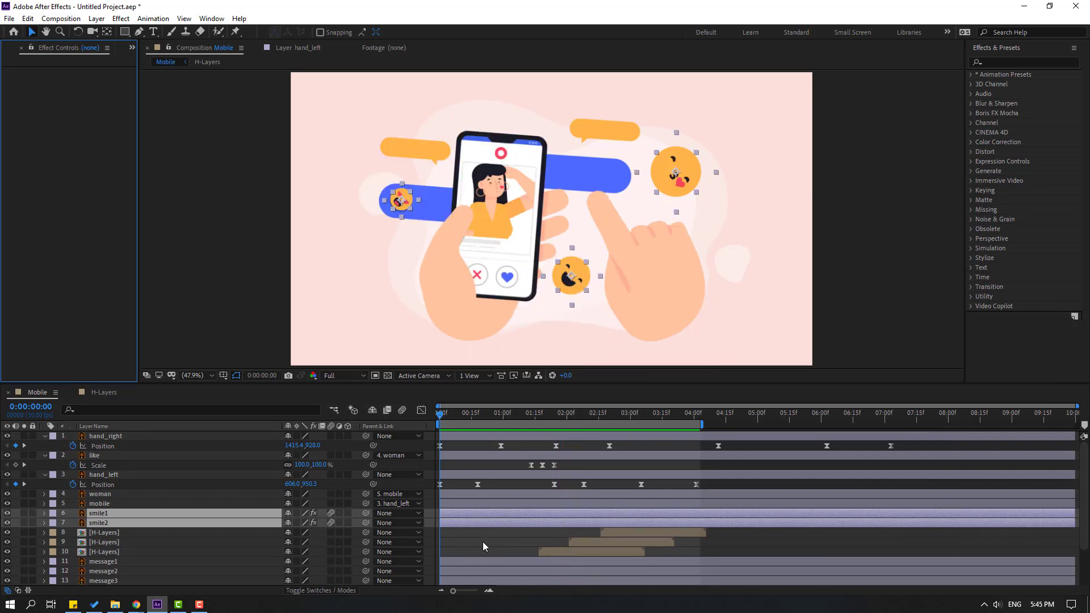
- Set the rotation effect's Intensity on smile2 to 50 and preview the softer swing
left_click(639, 250)
left_click(674, 173)
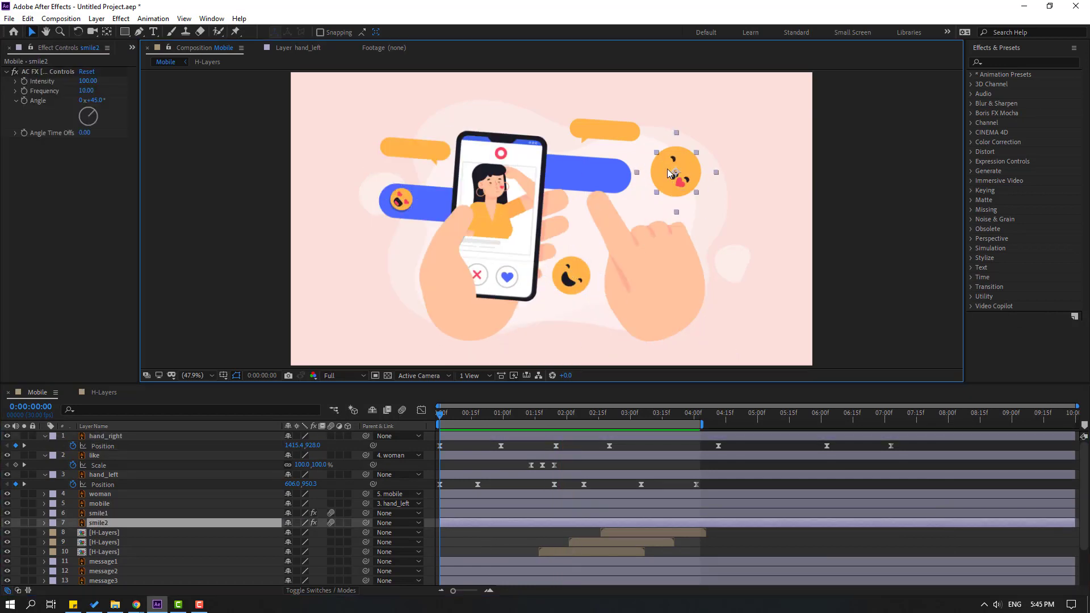
left_click(88, 80)
type("50")
key("Return")
key("space")
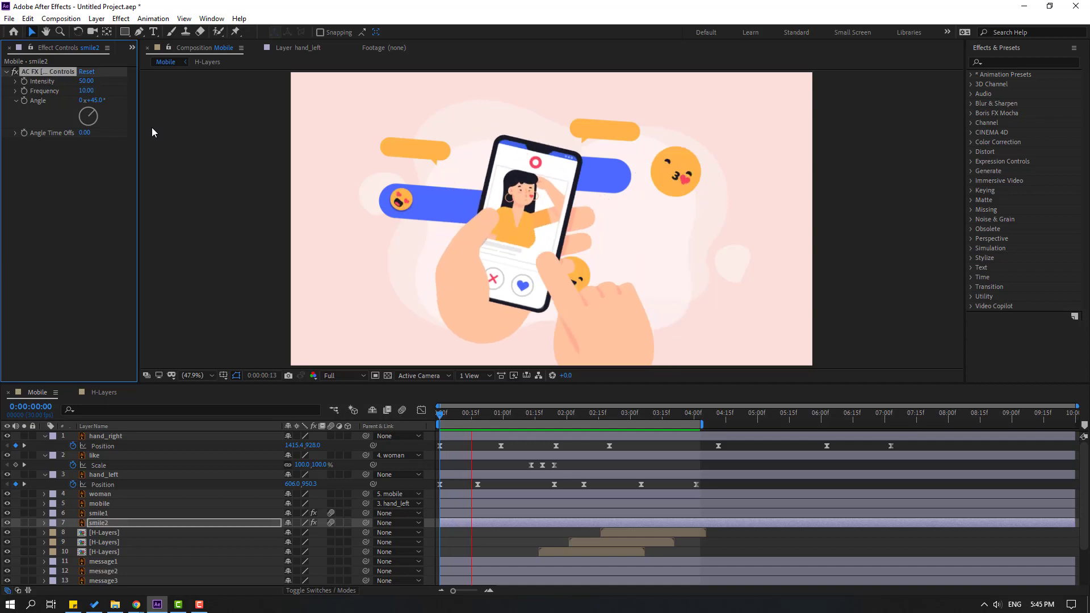
- Set the rotation effect's Intensity to 50 on smile1 and smile3 and preview
left_click(577, 275)
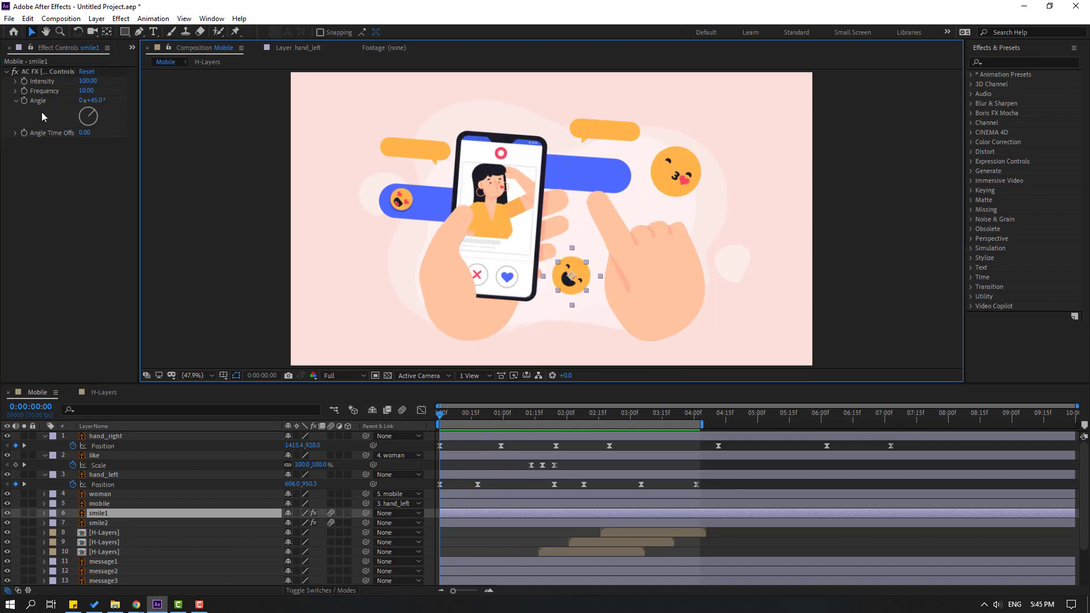
left_click(401, 200)
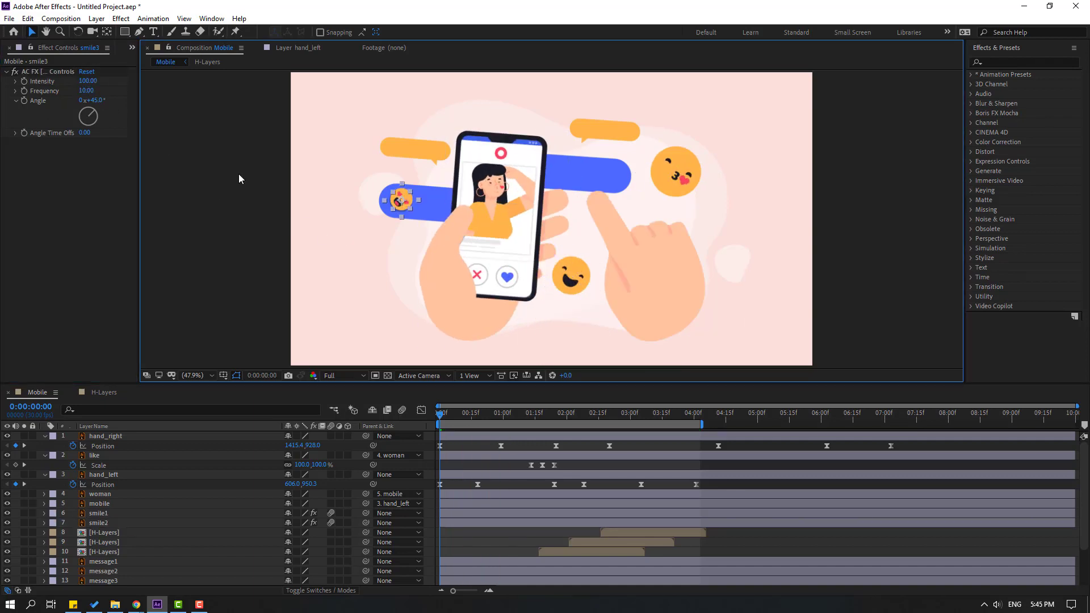
left_click(95, 81)
type("50")
key("space")
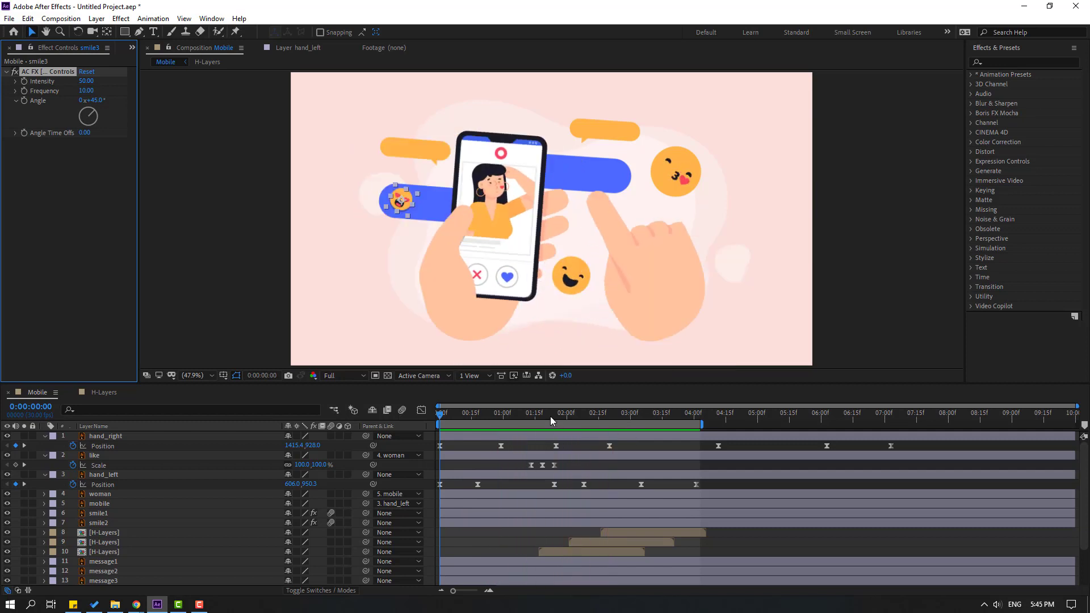
- Add 100% Opacity keyframes to smile1, smile2 and smile3 at about 0:00:02:15
left_click(446, 414)
left_click(659, 173)
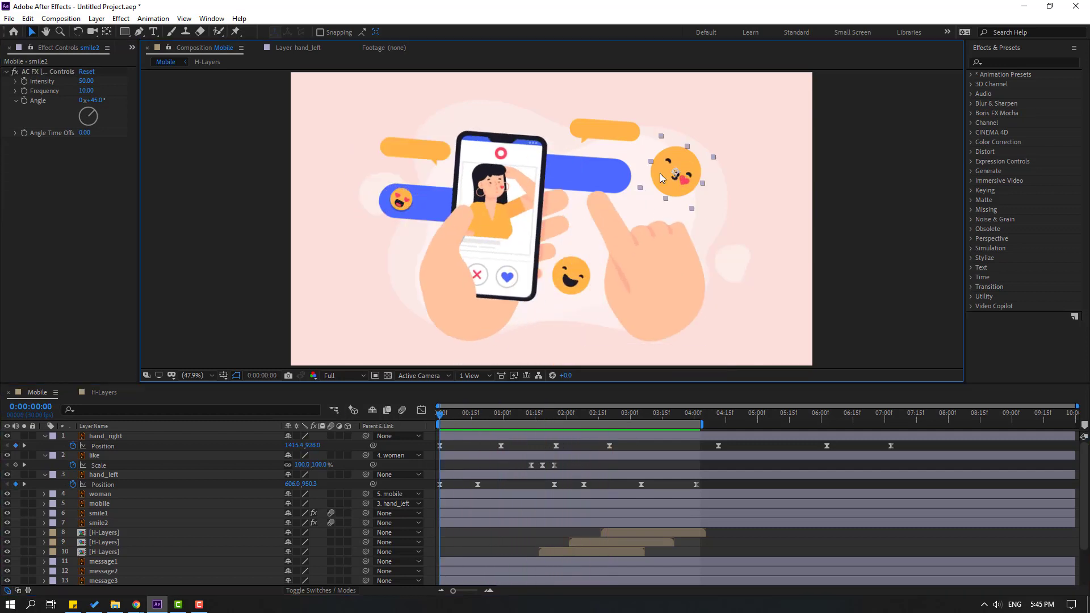
left_click(565, 284, "shift")
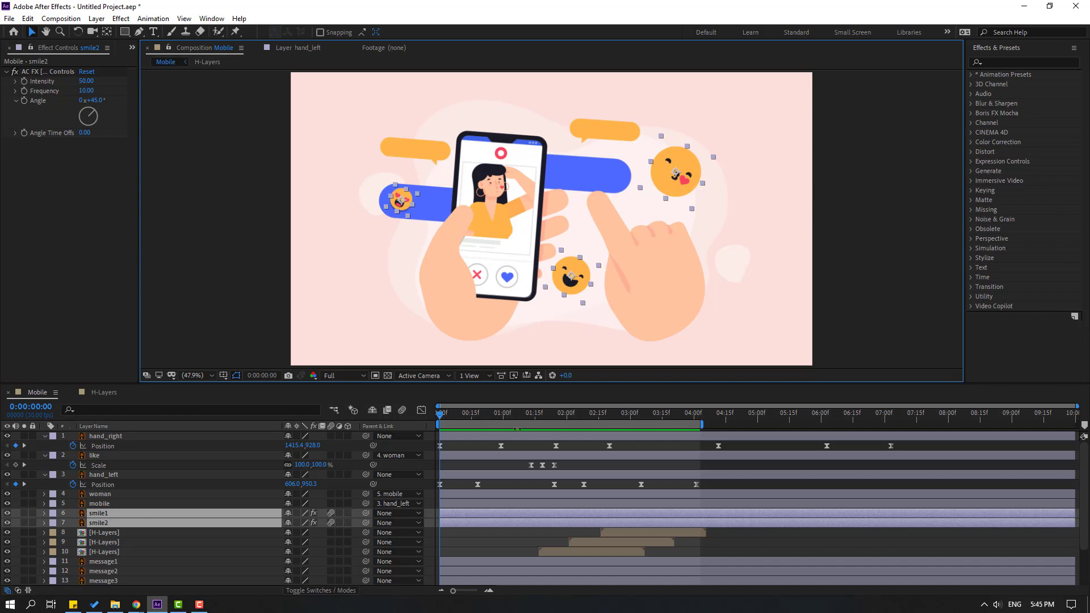
key("t")
scroll(271, 506, "down", 3)
left_click_drag(442, 413, 539, 414)
left_click(72, 474)
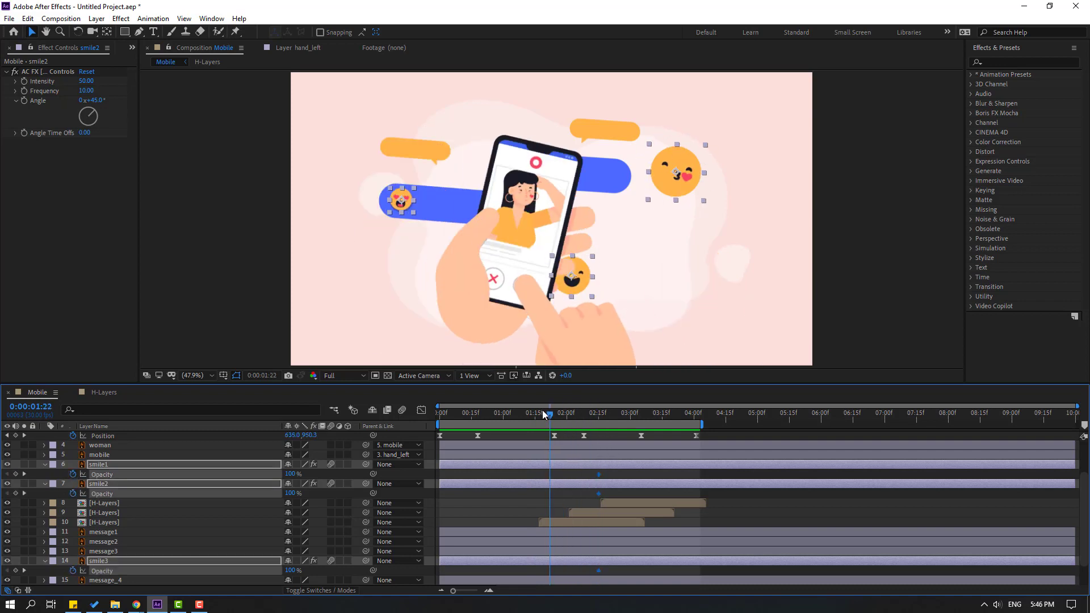
- Set the Opacity of all three smile layers to 0% at 0:00:01:17 and preview the fade-in
key("F2")
left_click_drag(294, 476, 250, 493)
left_click_drag(290, 570, 250, 570)
key("space")
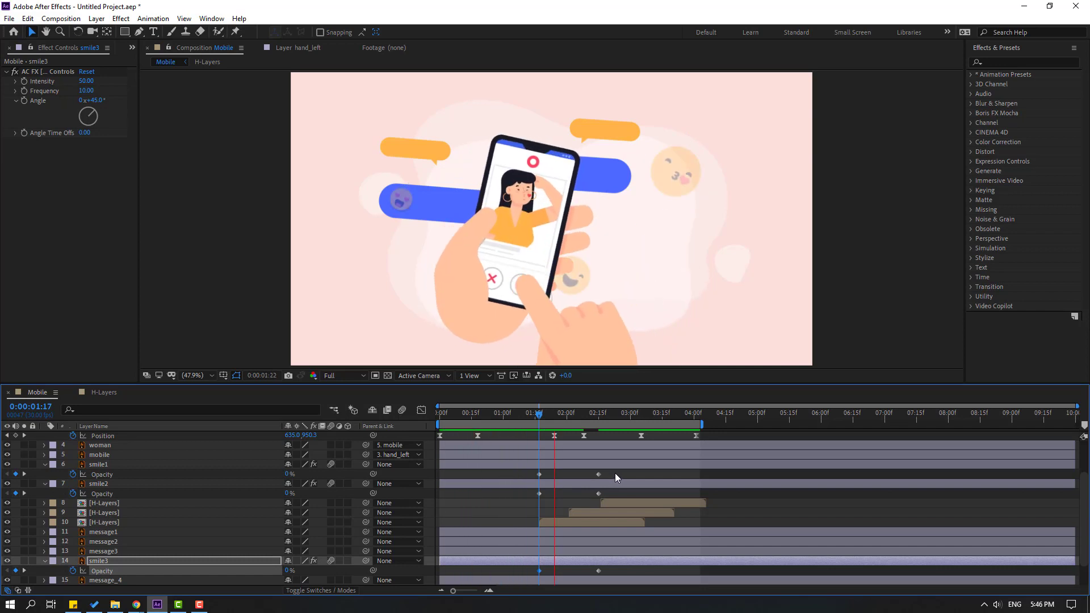
- Stagger the emoji fade-ins by shifting smile1's opacity keyframes to start at about 0:00:02:06 and smile3's at about 0:00:02:14, and preview
left_click(537, 469)
left_click_drag(538, 474, 558, 475)
mouse_move(610, 569)
left_mouse_down()
mouse_move(504, 577)
mouse_move(598, 568)
left_mouse_up()
key("space")
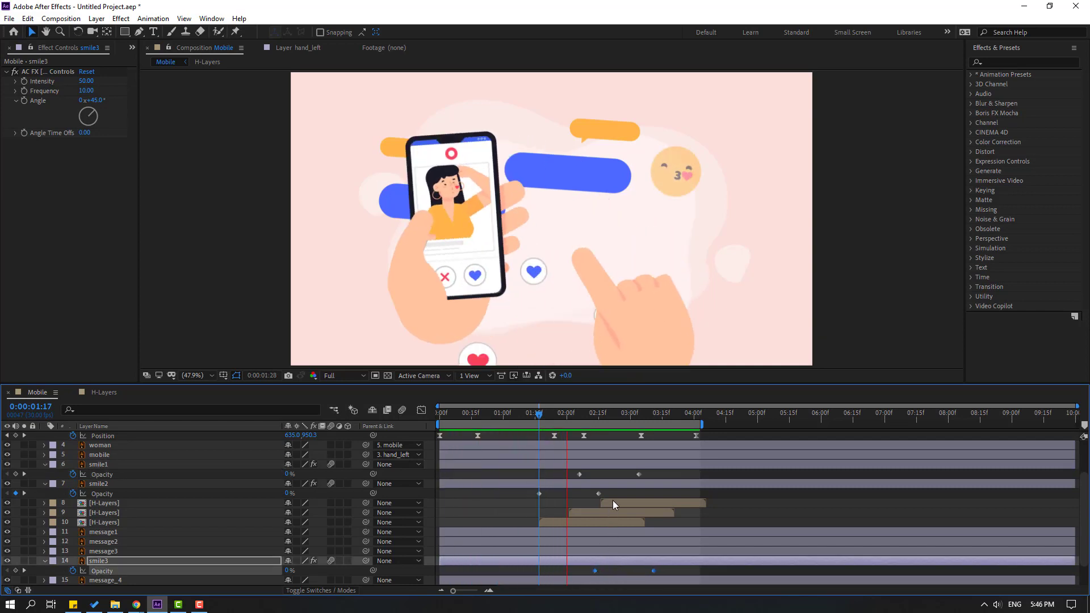
left_click(431, 527)
- Move message2's anchor point to the tip of its speech-bubble tail
left_click(408, 150)
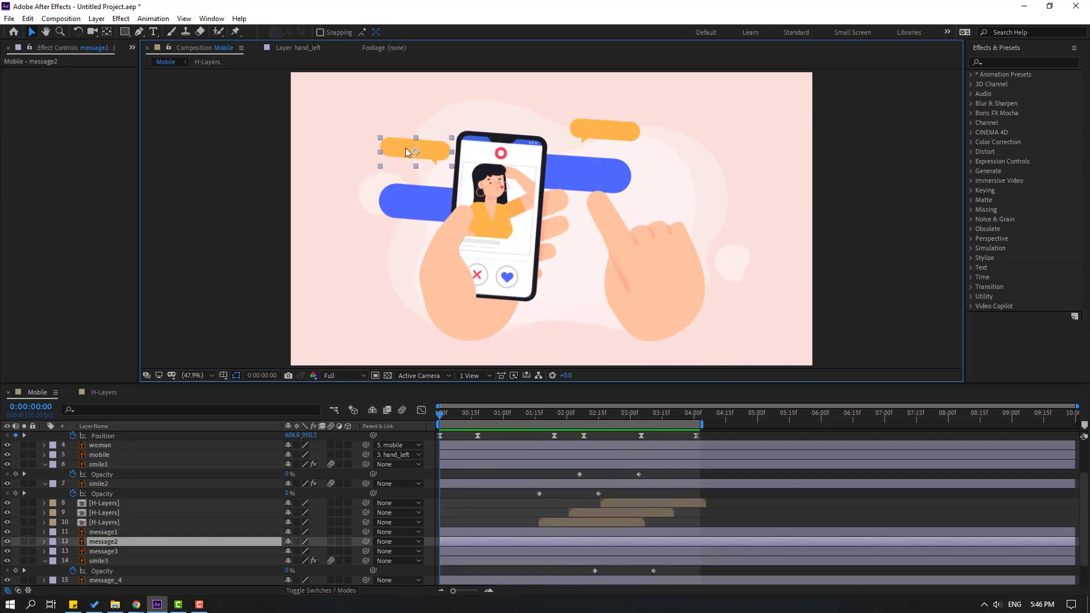
scroll(358, 154, "up", 3)
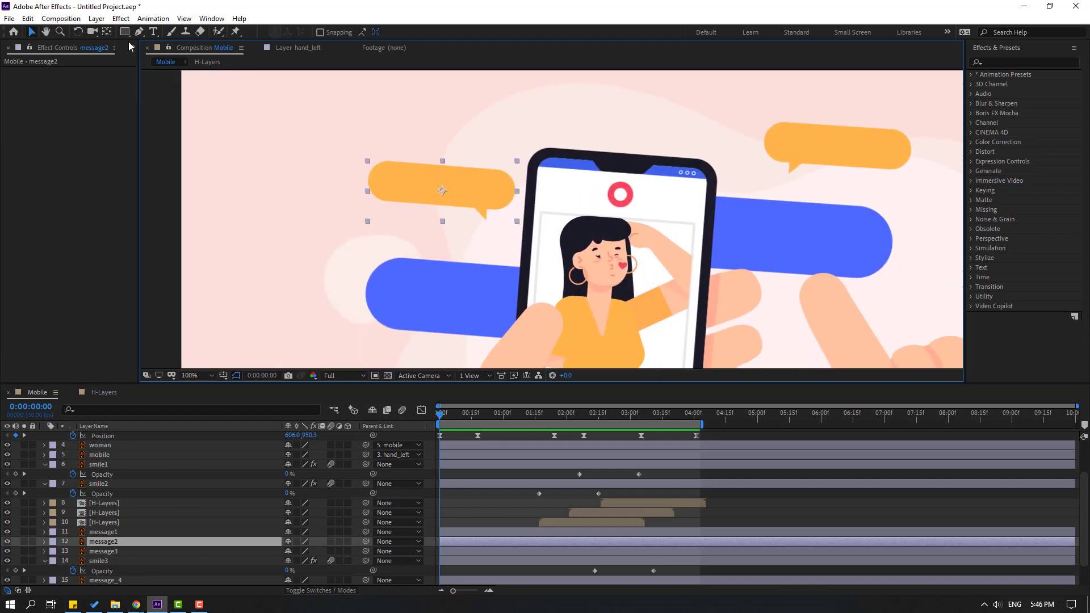
key("y")
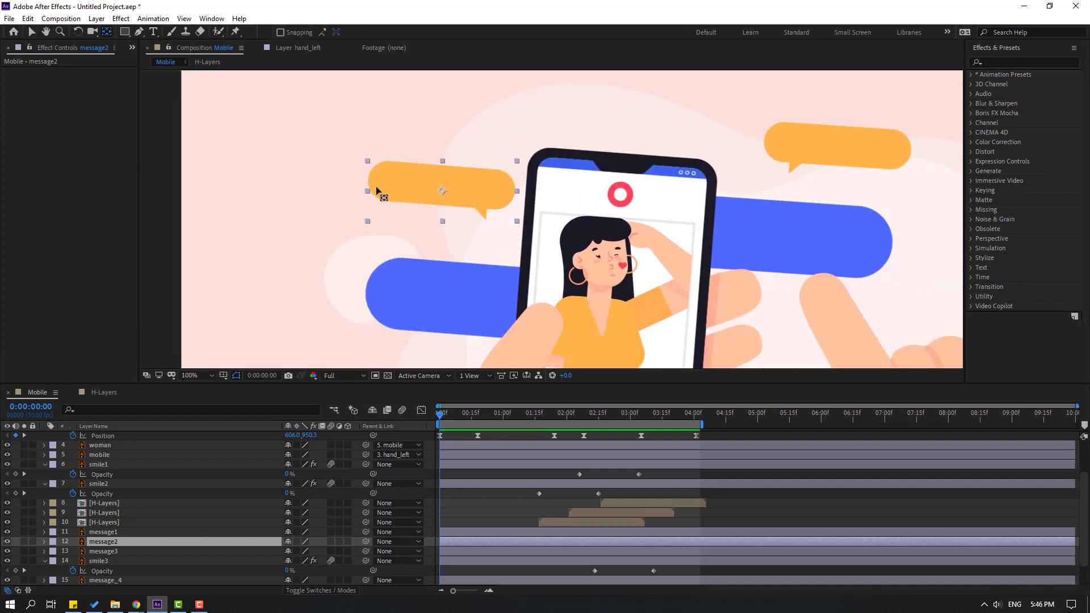
left_click_drag(444, 196, 485, 222)
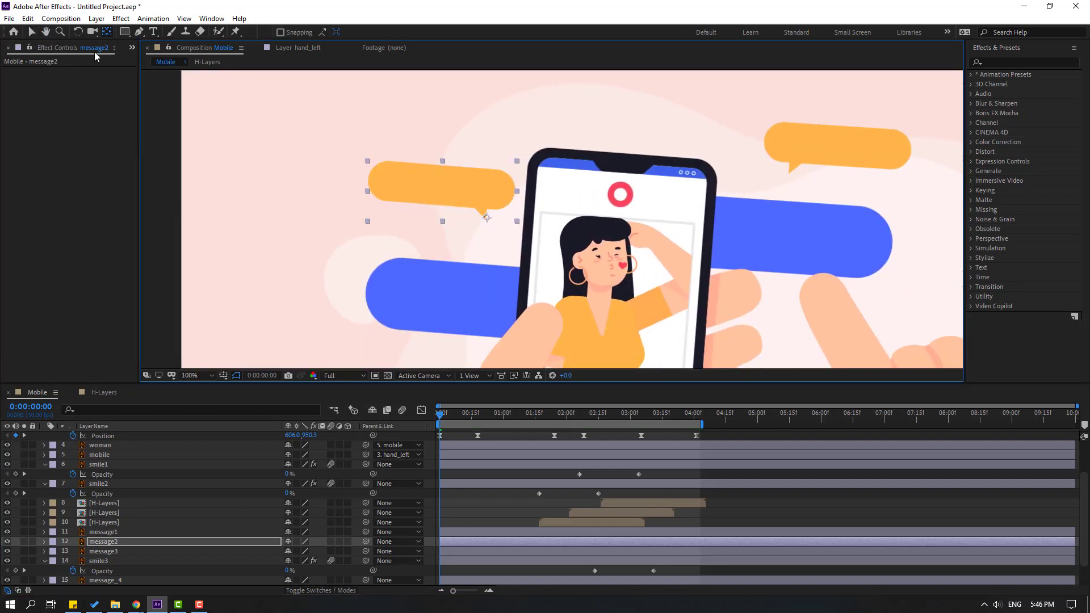
left_click(36, 33)
- Move message1's anchor point to the tip of its speech-bubble tail
scroll(578, 139, "right", 3)
left_click(731, 134)
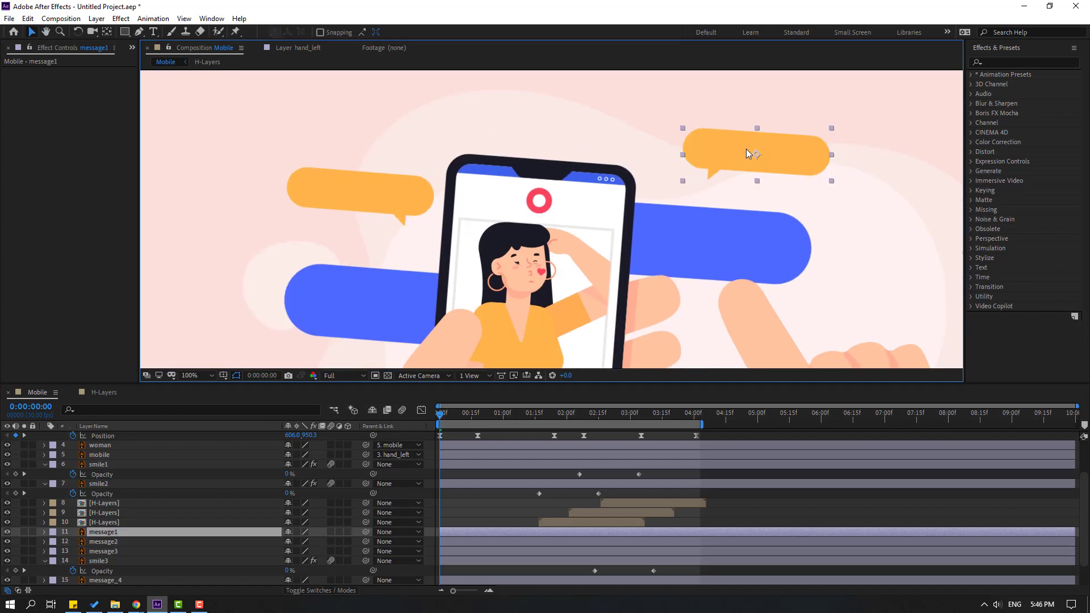
left_click(107, 32)
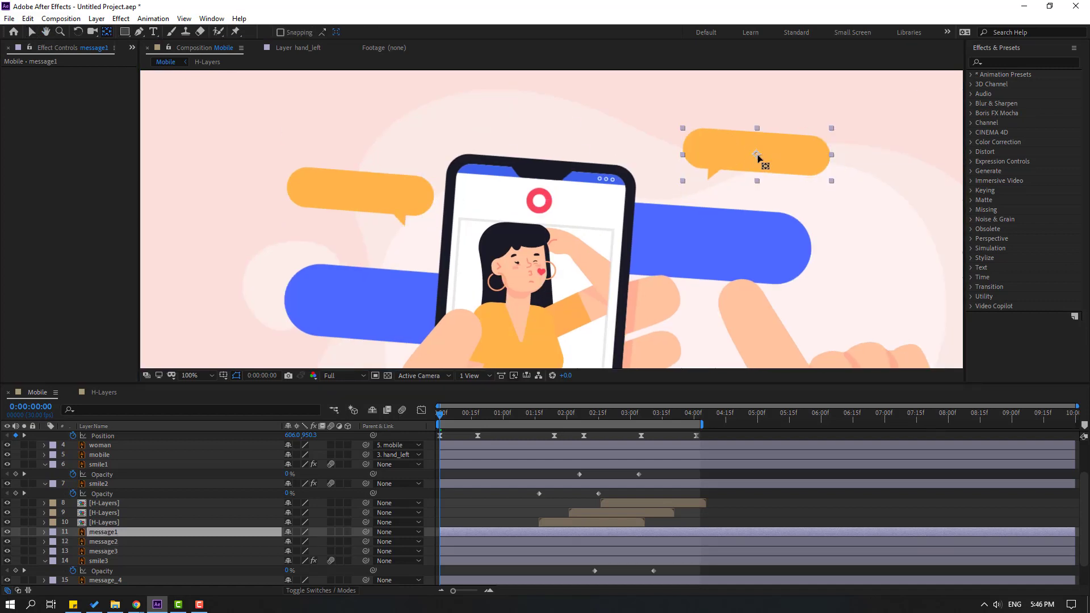
left_click_drag(759, 158, 710, 181)
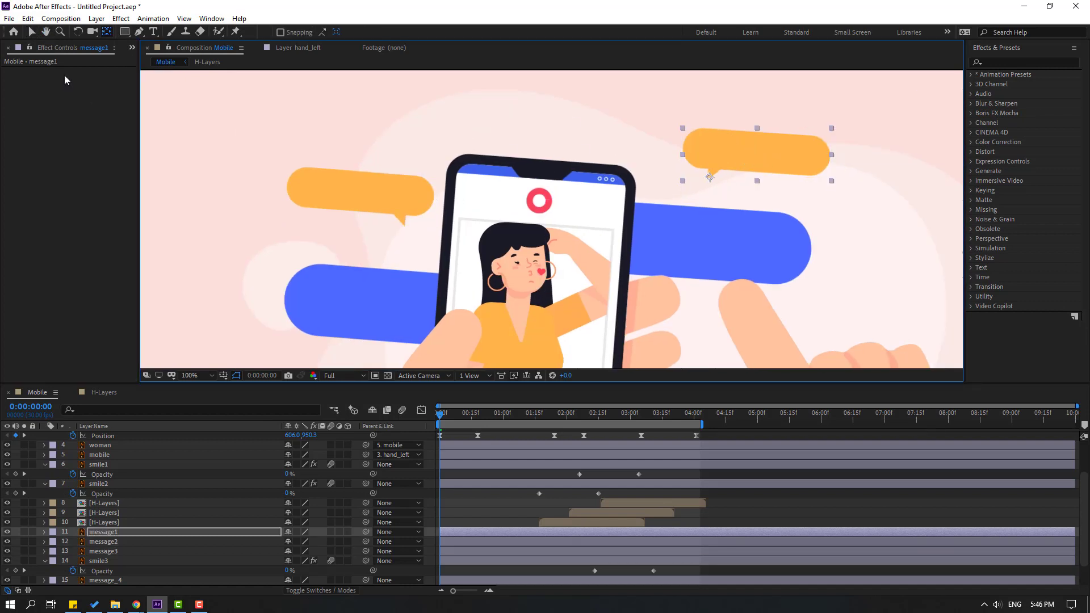
left_click(33, 33)
- Apply Animation Composer's Overshoot Scale From Anchor Point preset as an In transition to message1 and message2
left_click(212, 19)
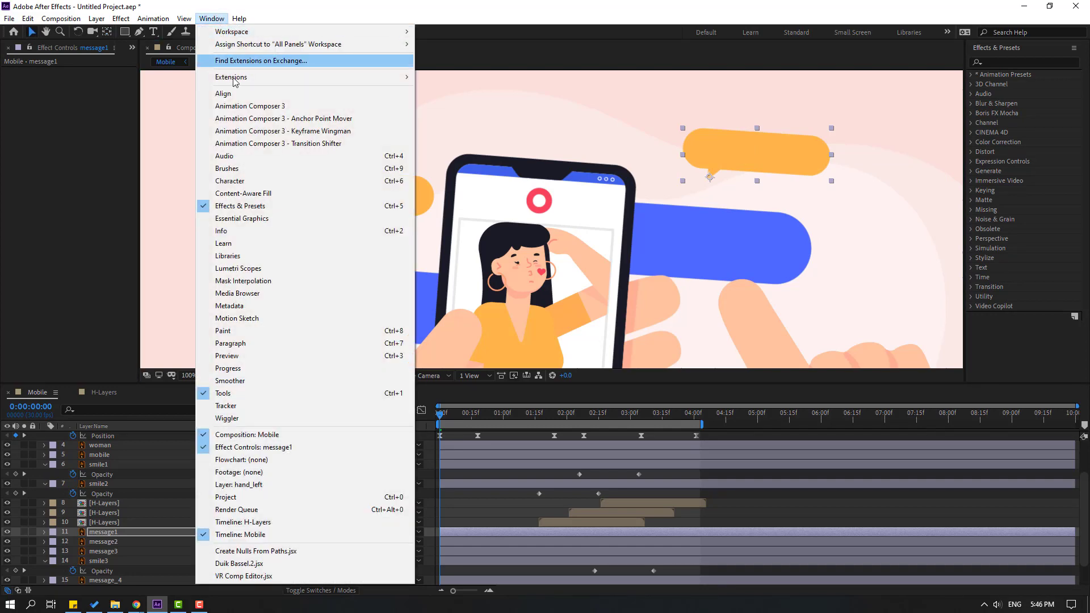
left_click(244, 107)
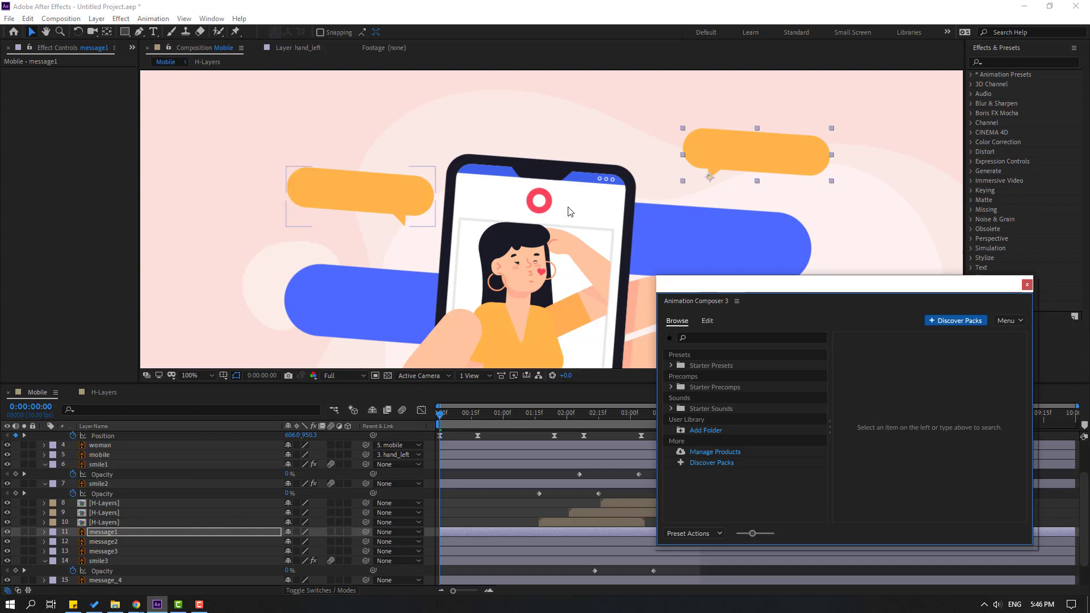
left_click(399, 205, "shift")
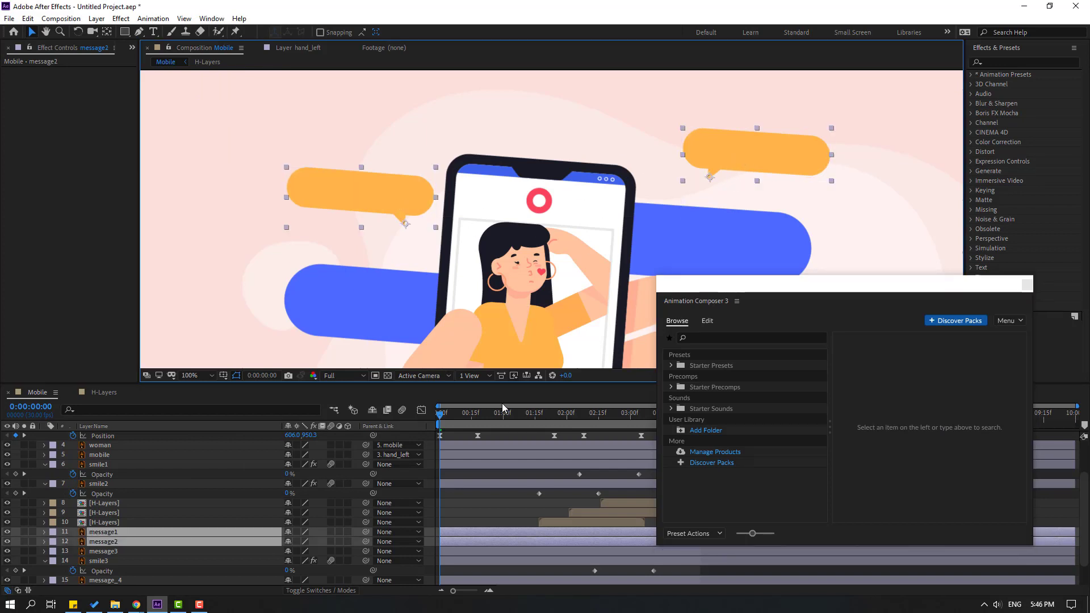
left_click(671, 366)
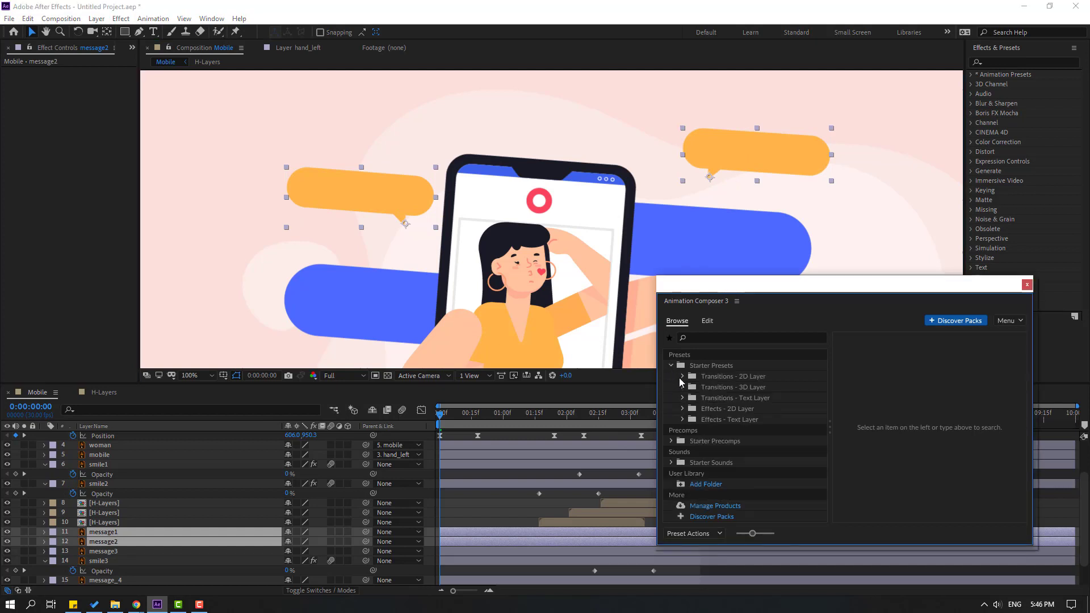
left_click(682, 376)
left_click(735, 473)
left_click(903, 532)
- Stagger the bubbles' In transition markers, with message2's at about 0:00:01:09 and message1's at about 0:00:01:24, and preview
left_click_drag(447, 418, 439, 419)
left_click(443, 418)
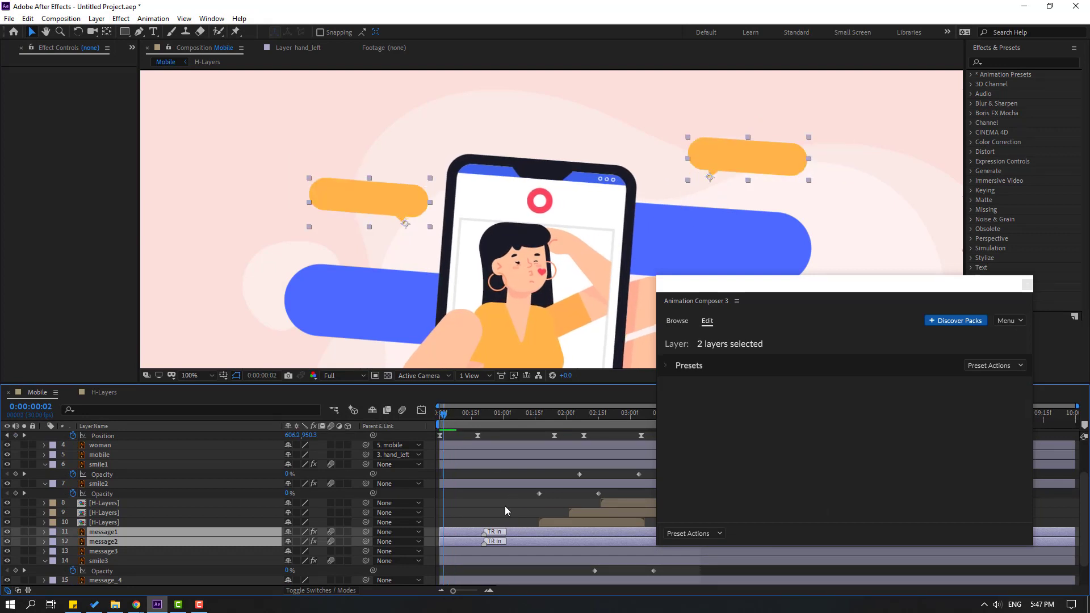
left_click(505, 506)
left_click(483, 542)
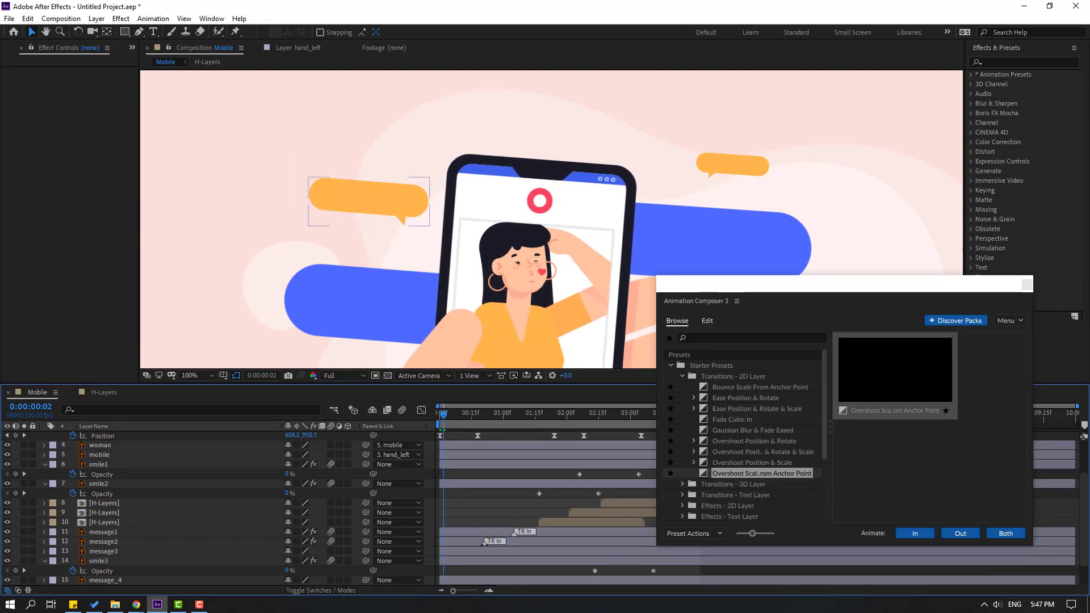
mouse_move(494, 542)
left_mouse_down()
mouse_move(505, 542)
mouse_move(481, 533)
mouse_move(503, 534)
mouse_move(486, 540)
left_mouse_up()
left_click(462, 543)
key("space")
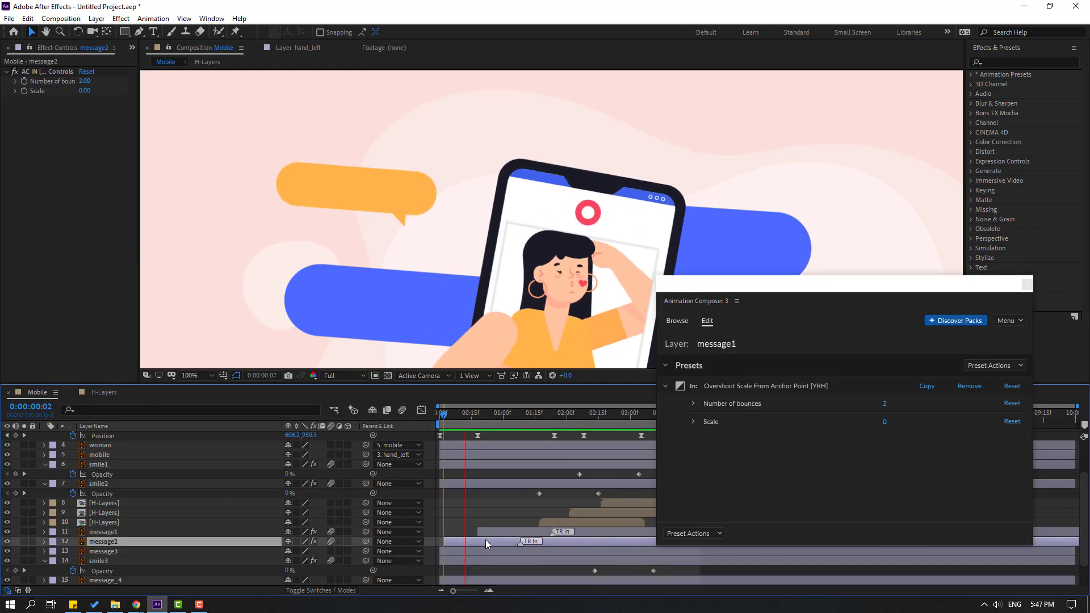
- Fit the whole composition in the viewer at up to 100%, check the bubble animation in playback, and return to the first frame
scroll(499, 289, "down", 2)
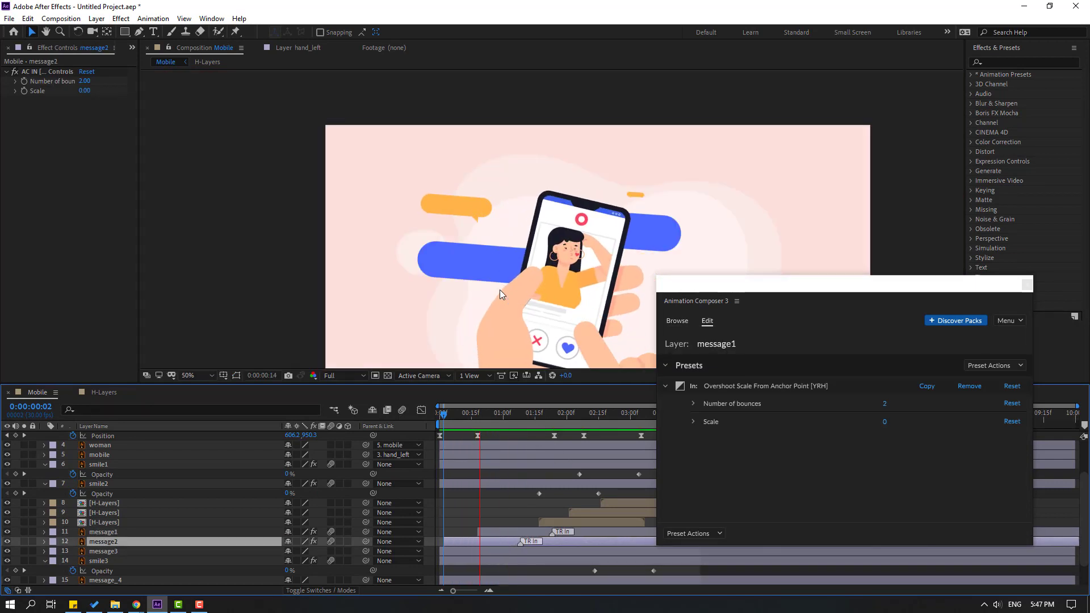
left_click(195, 376)
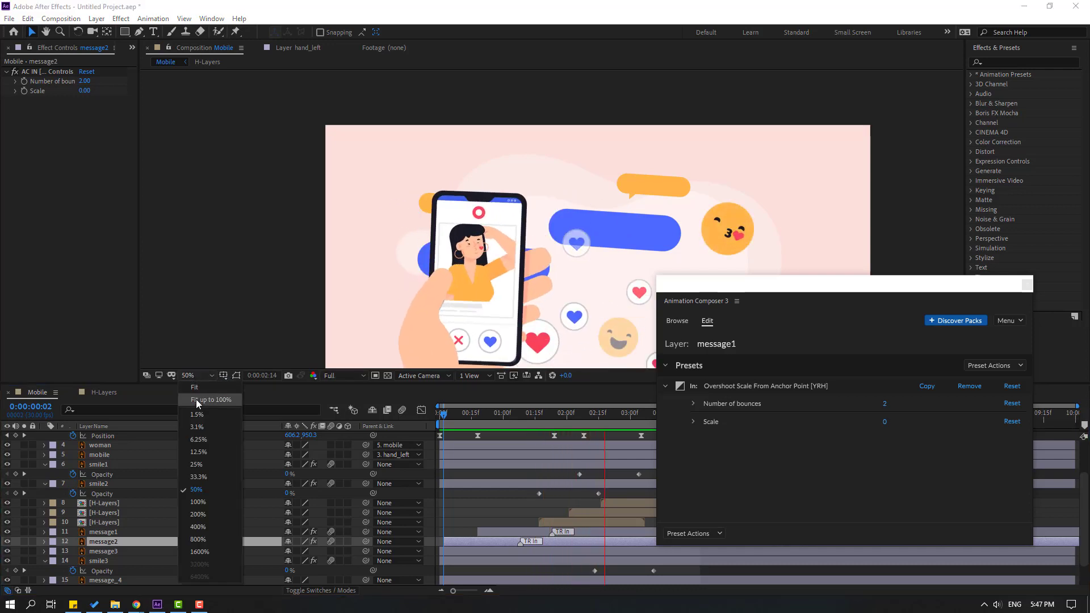
left_click(196, 400)
scroll(536, 329, "up", 1)
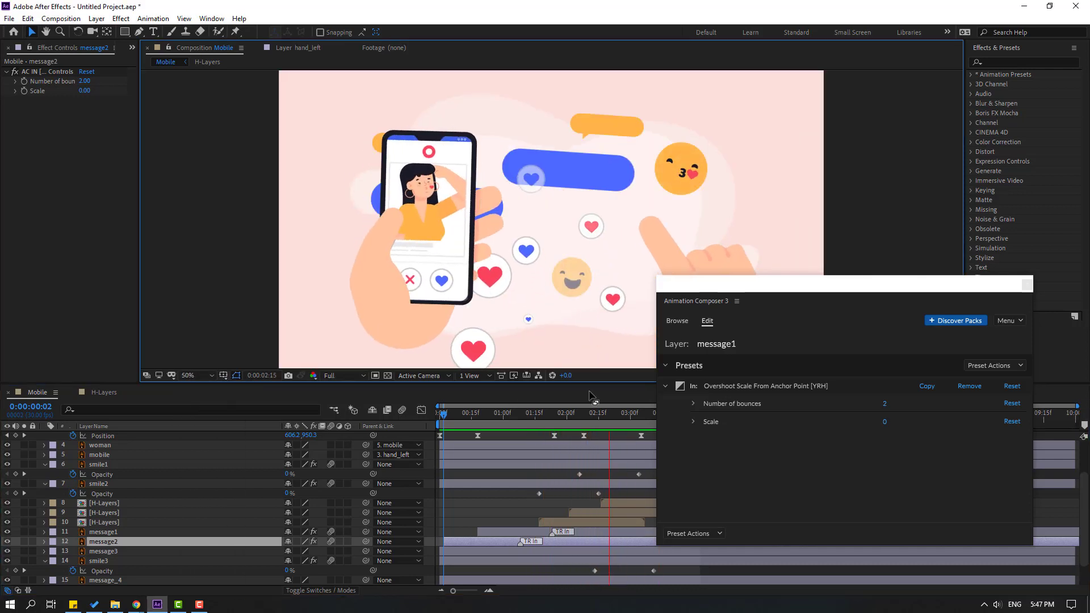
key("space")
key("Home")
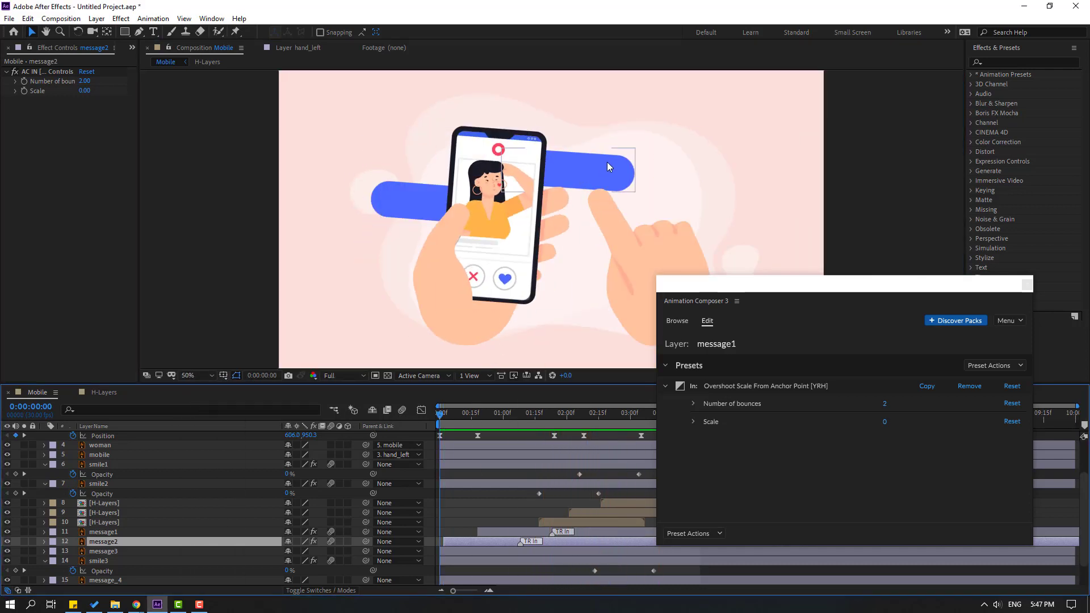
- Keyframe message3's Scale with width and height unlinked, from 100, 0% at 0:00:00:00 to 100, 100% at about 0:00:00:16
left_click(607, 166)
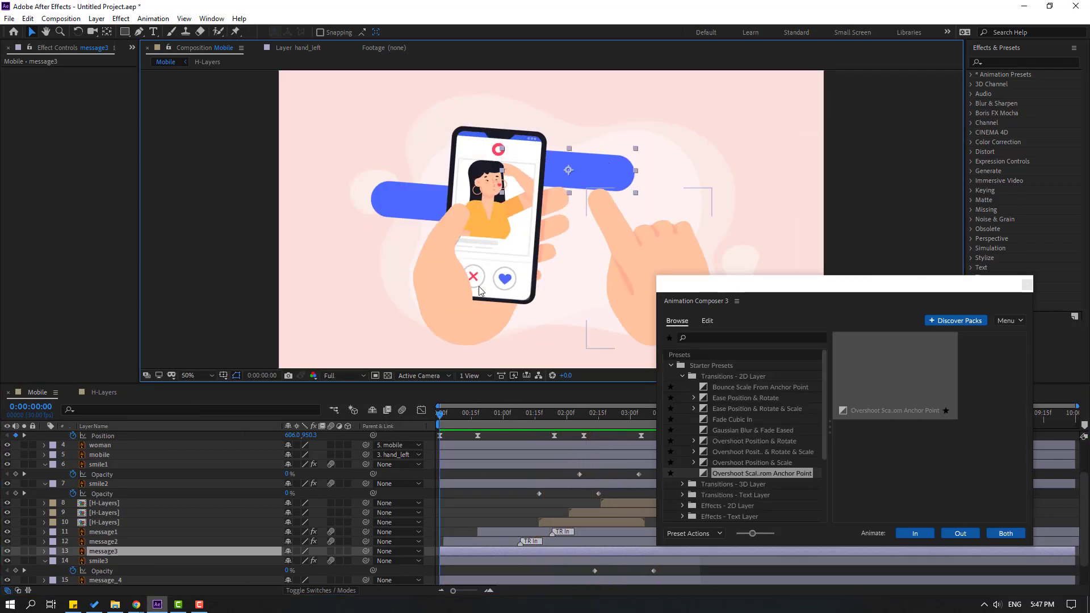
left_click(114, 551)
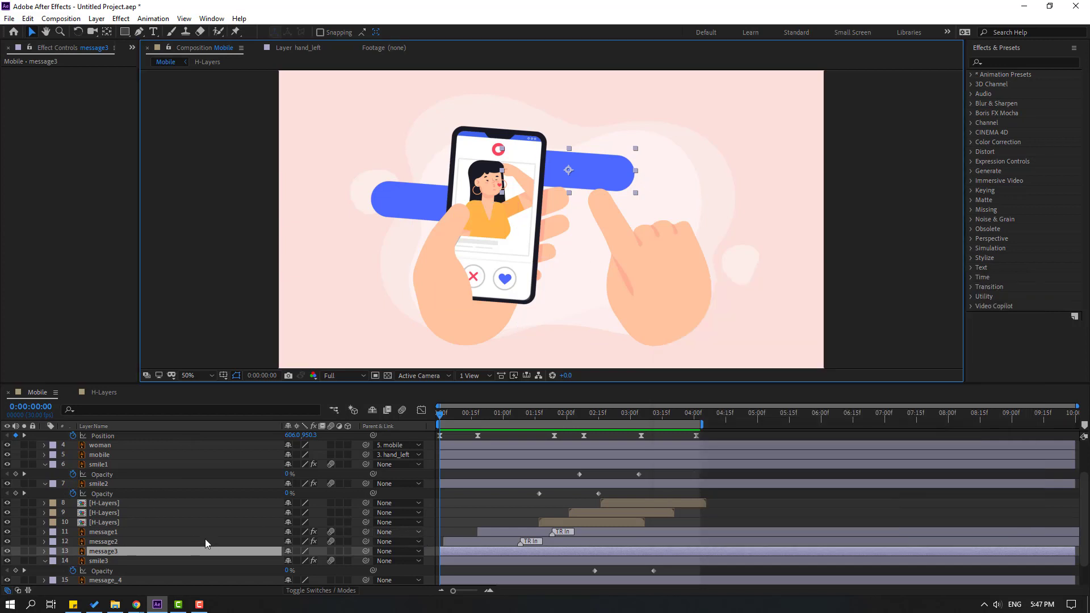
key("s")
scroll(227, 546, "down", 1)
left_click(286, 536)
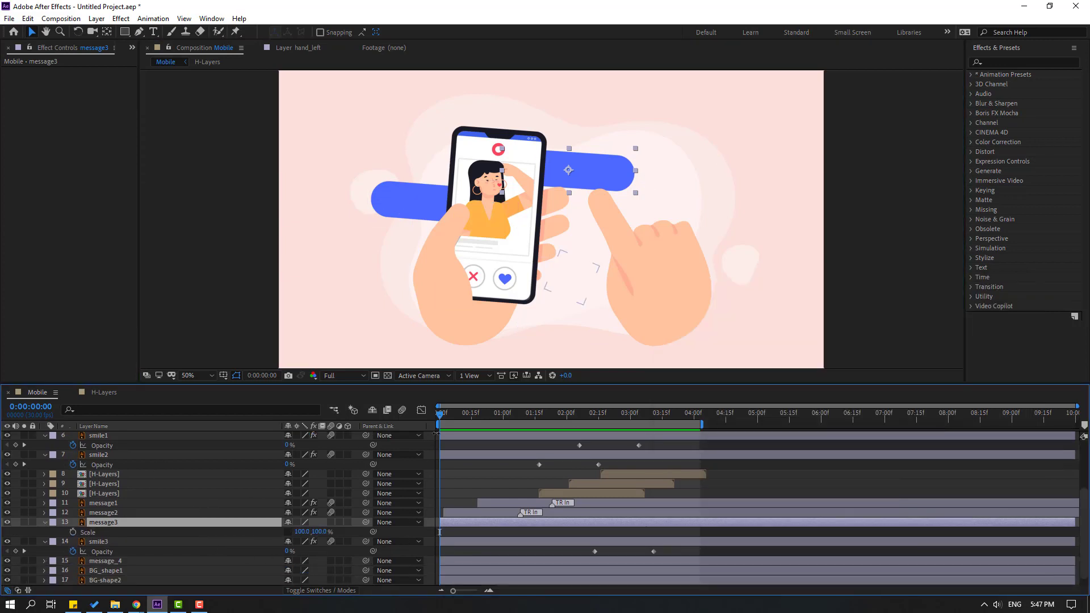
mouse_move(447, 414)
left_mouse_down()
mouse_move(473, 414)
mouse_move(440, 414)
left_mouse_up()
left_click(73, 533)
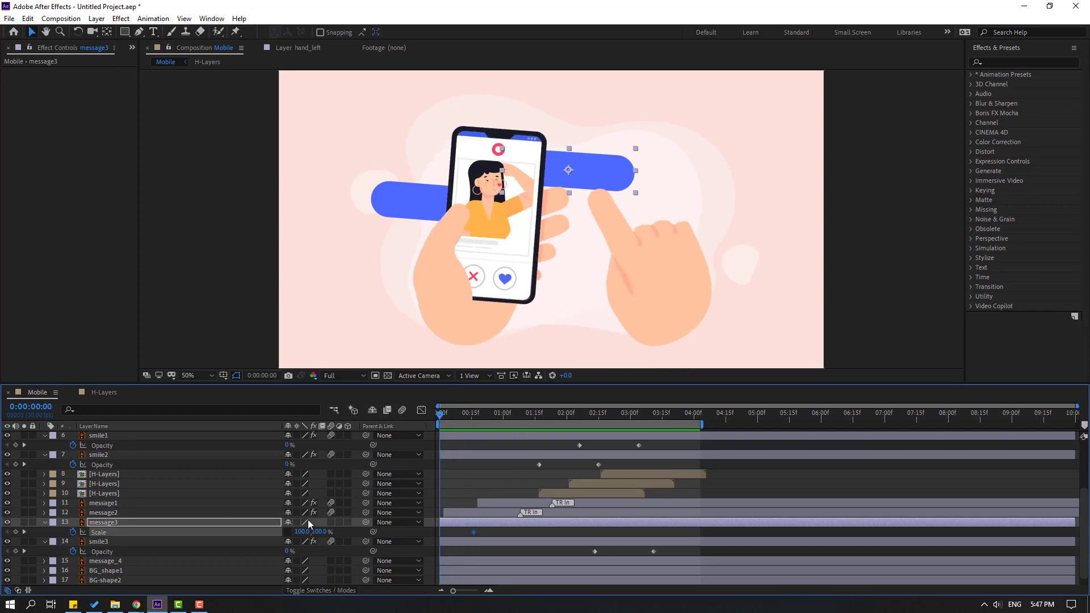
left_click_drag(324, 537, 306, 536)
- Apply Easy Ease to both of message3's Scale keyframes
right_click(440, 533)
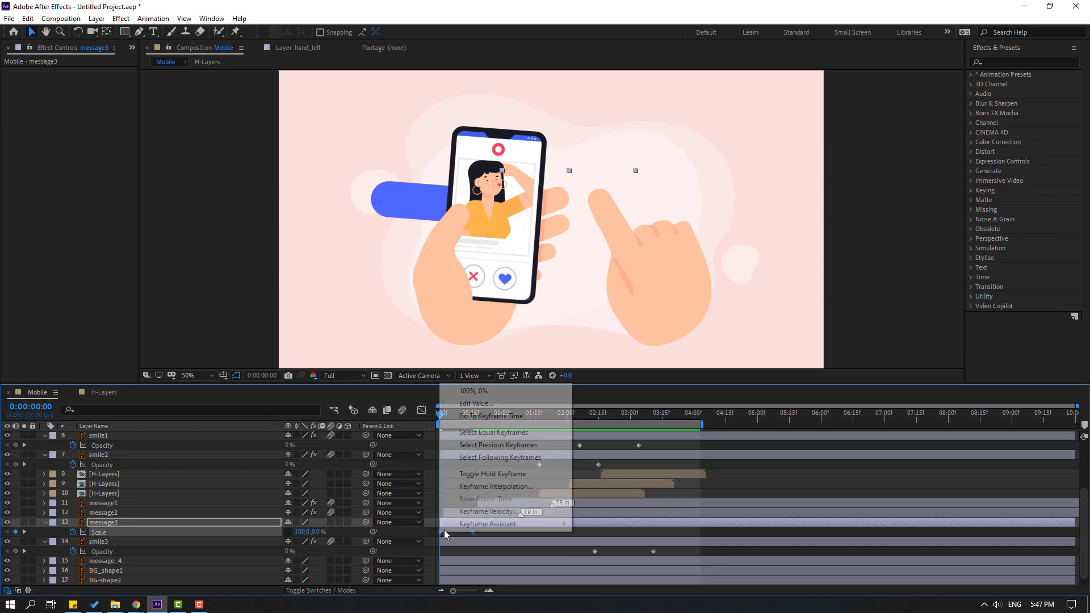
mouse_move(539, 523)
left_click(639, 449)
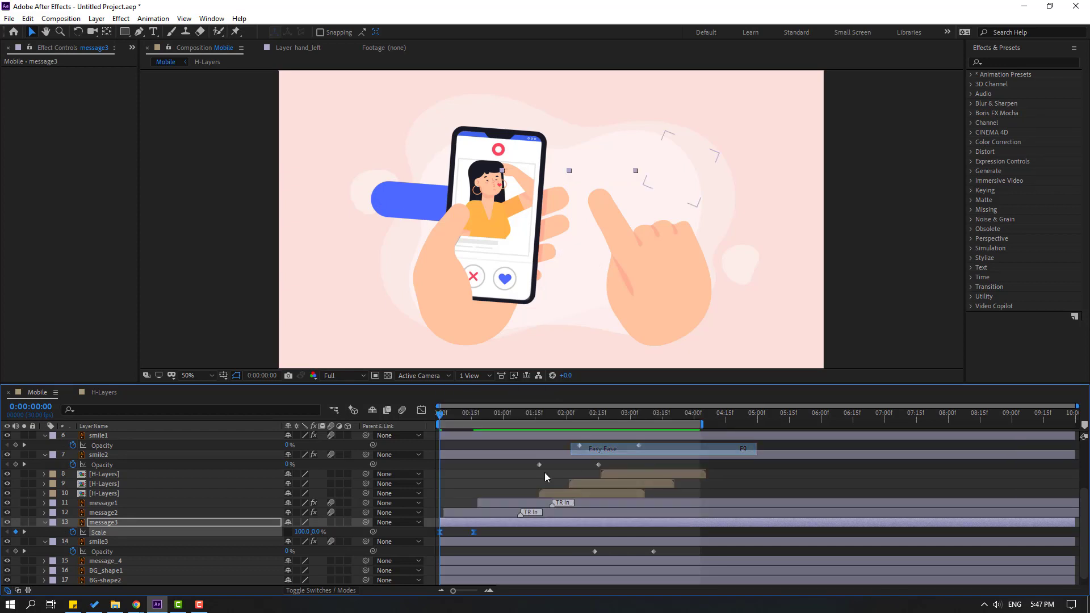
- Delay message3's layer to start at about 0:00:00:20, place its last Scale keyframe at about 0:00:01:09, and preview
left_click(426, 411)
left_click_drag(448, 559, 479, 521)
left_click(426, 411)
left_click(487, 532)
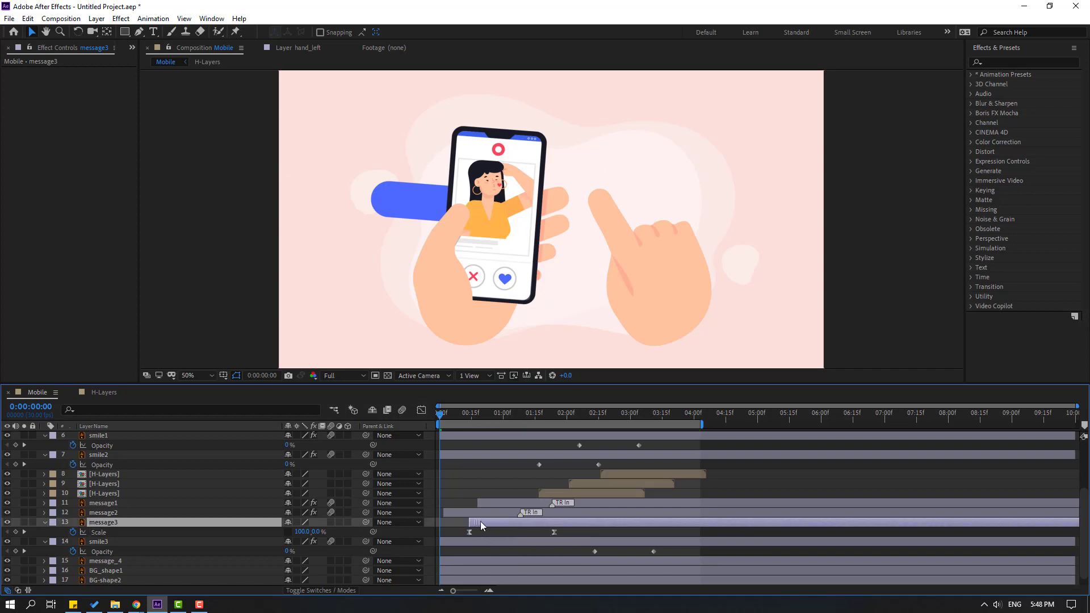
key("space")
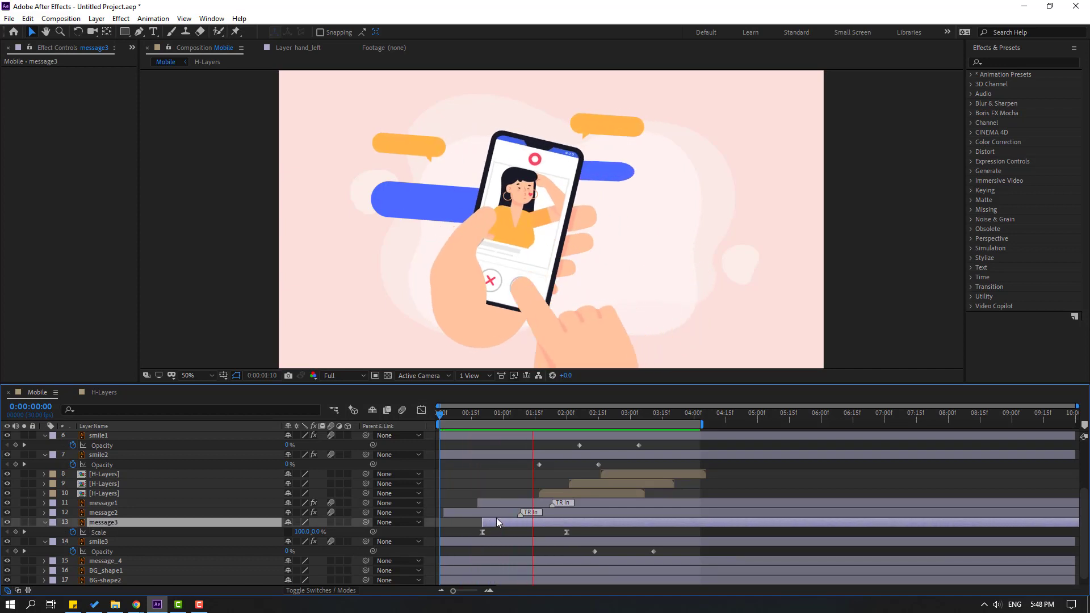
left_click(495, 413)
left_click_drag(567, 532, 522, 532)
key("space")
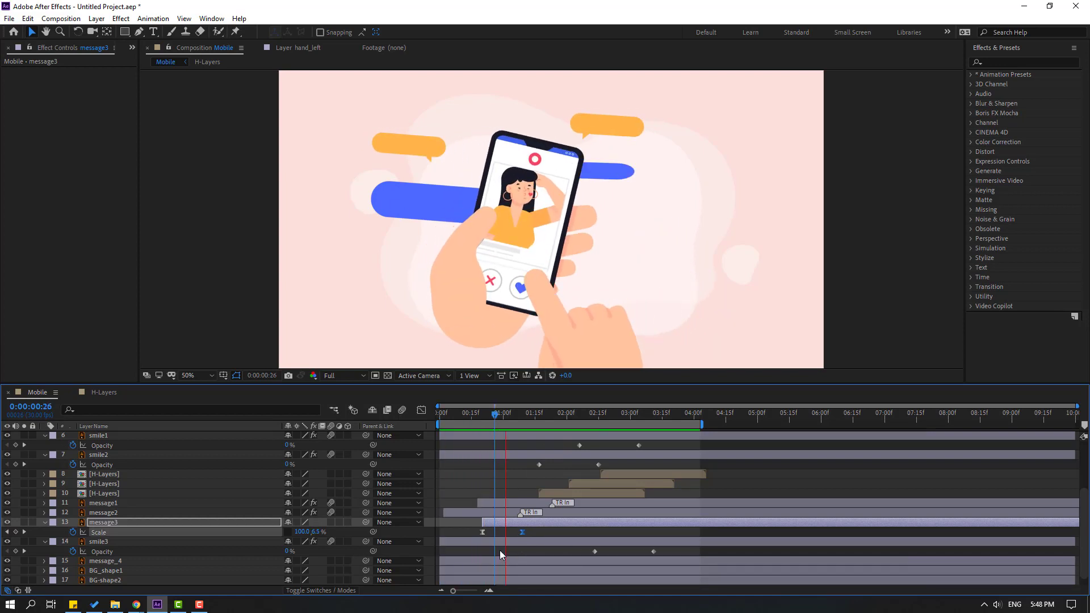
- Copy message3's two Scale keyframes and paste them onto message_4 at 0:00:00:00
left_click(522, 531)
left_click(103, 532)
left_click(394, 198)
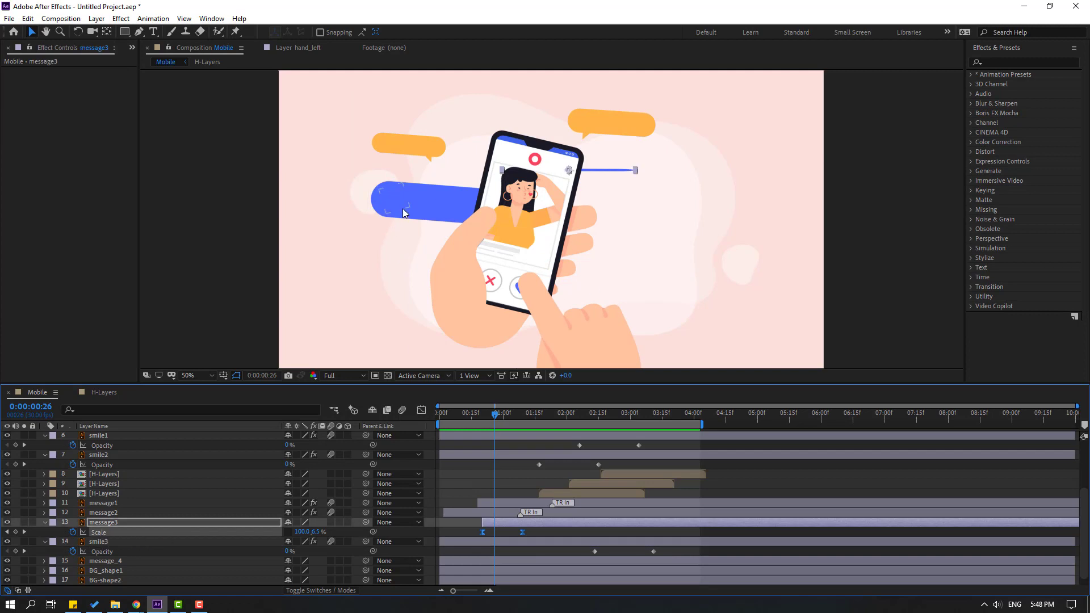
left_click(100, 562)
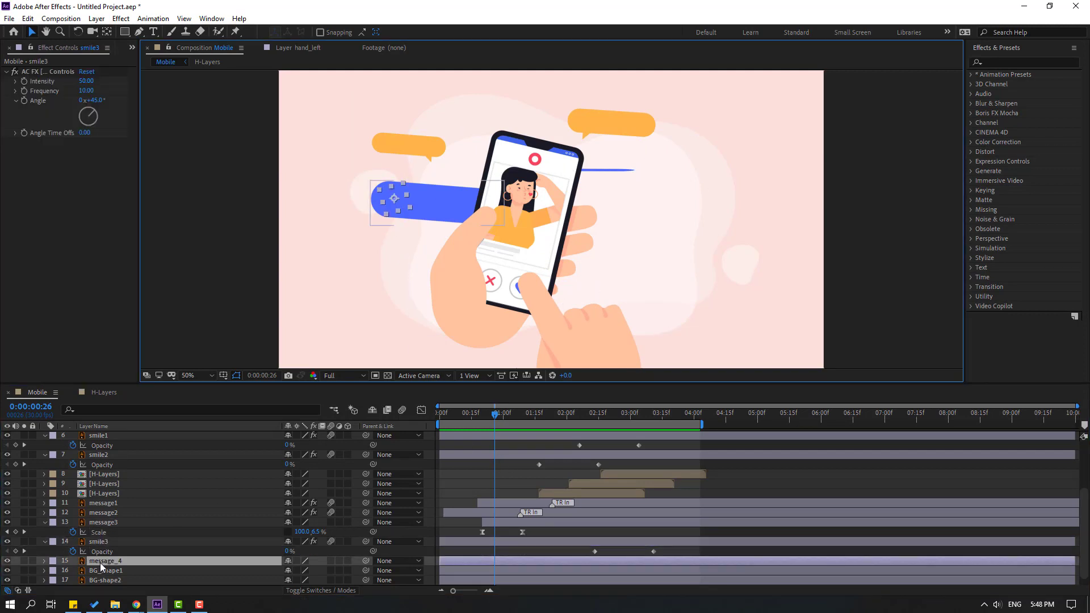
left_click_drag(492, 416, 431, 425)
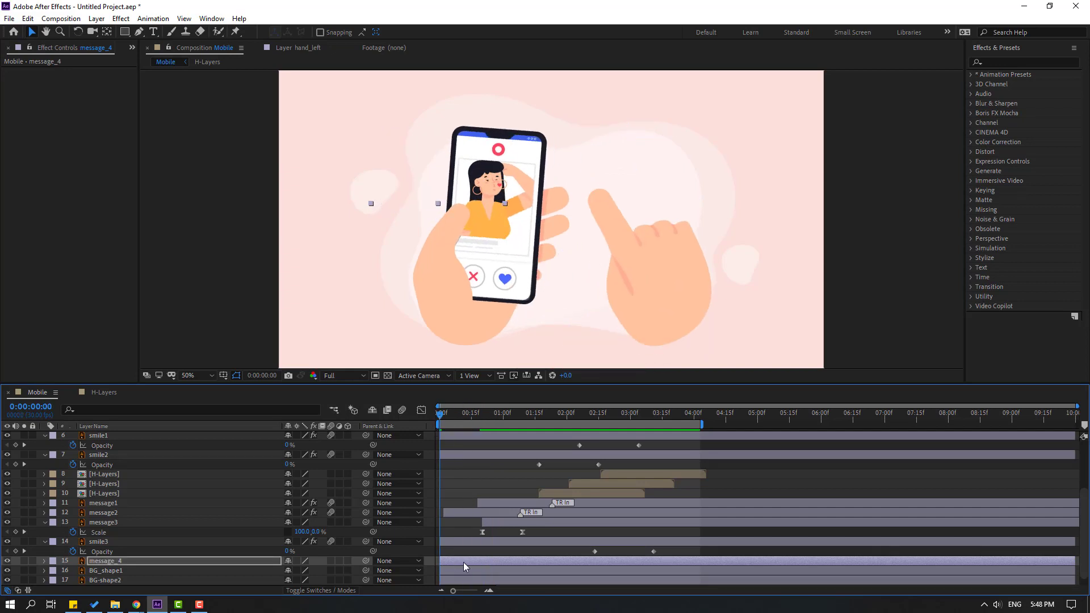
- Delay message_4's layer to start at about 0:00:00:17 and preview its growth with the other bubbles
left_click_drag(455, 562, 493, 561)
key("space")
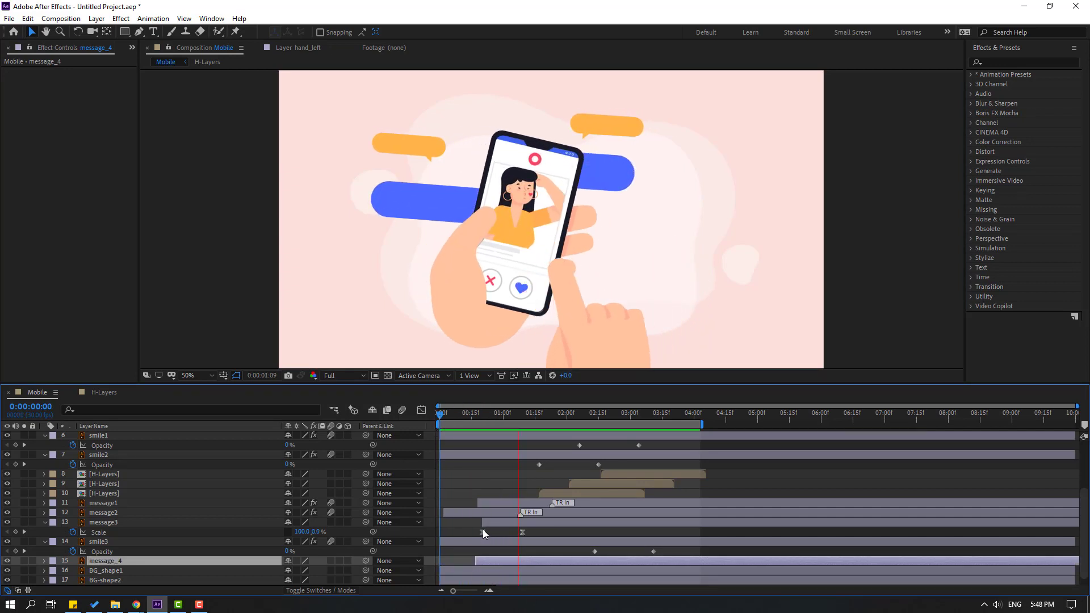
scroll(539, 318, "down", 2)
scroll(548, 321, "up", 2)
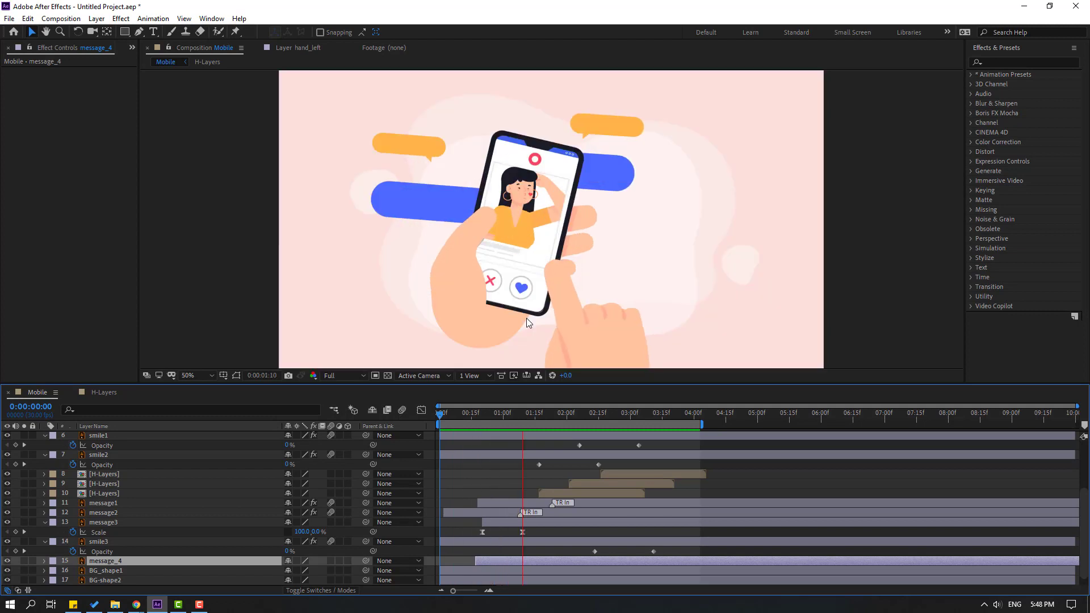
- Add the expression wiggle(2,9) to message3's Position and preview the floating motion
left_click_drag(525, 415, 610, 413)
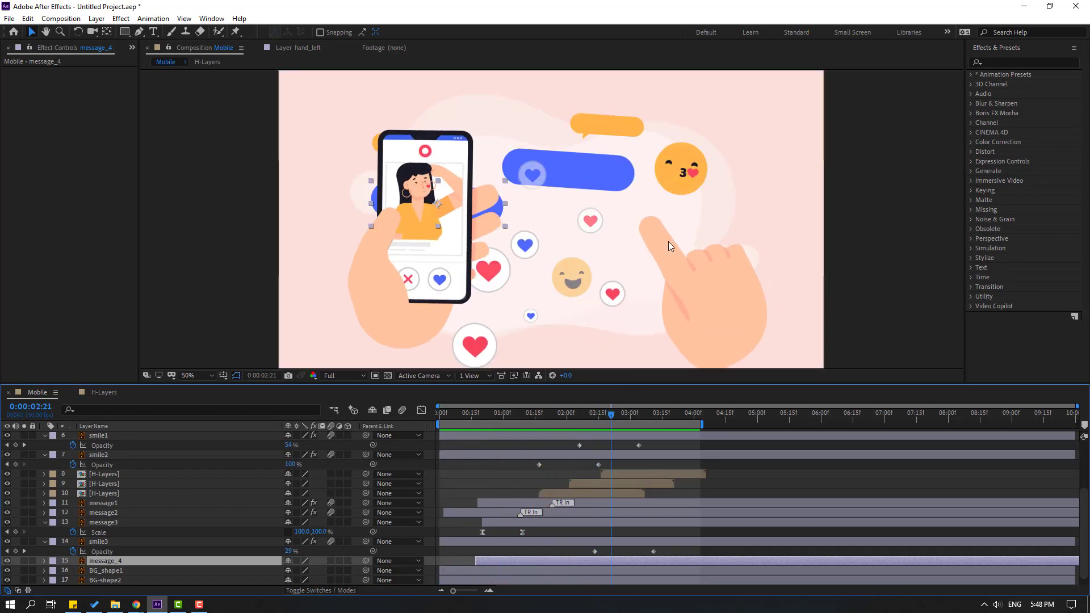
left_click(621, 173)
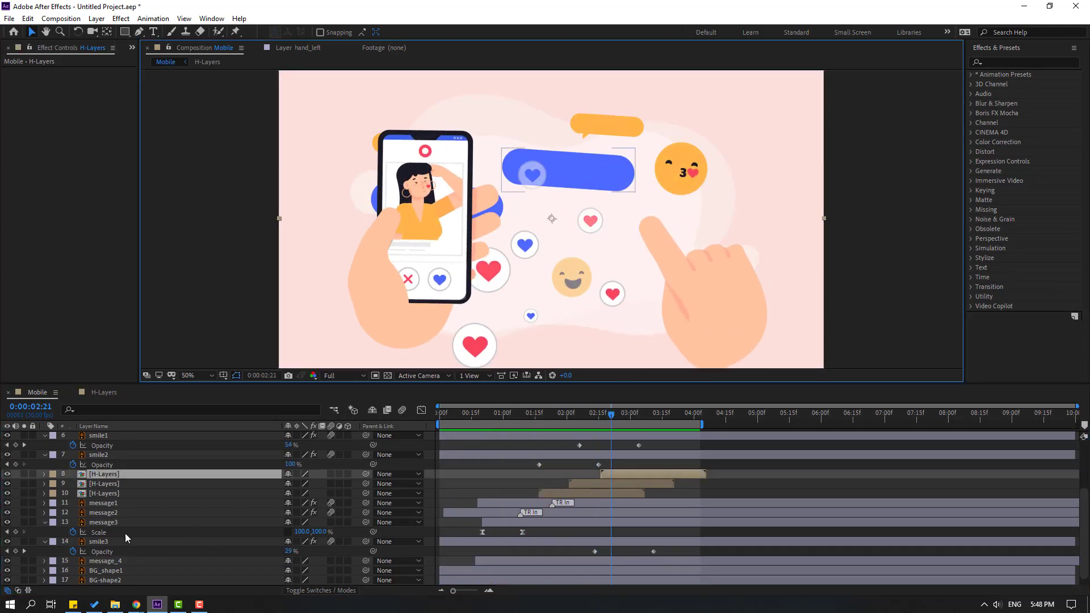
left_click(110, 522)
key("p")
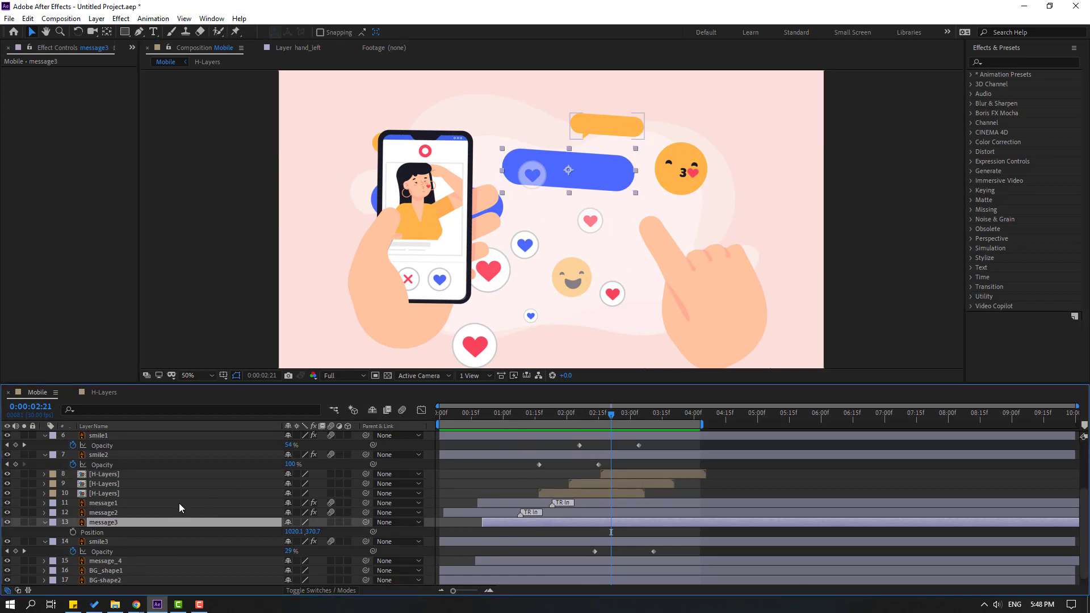
left_click(73, 532, "alt")
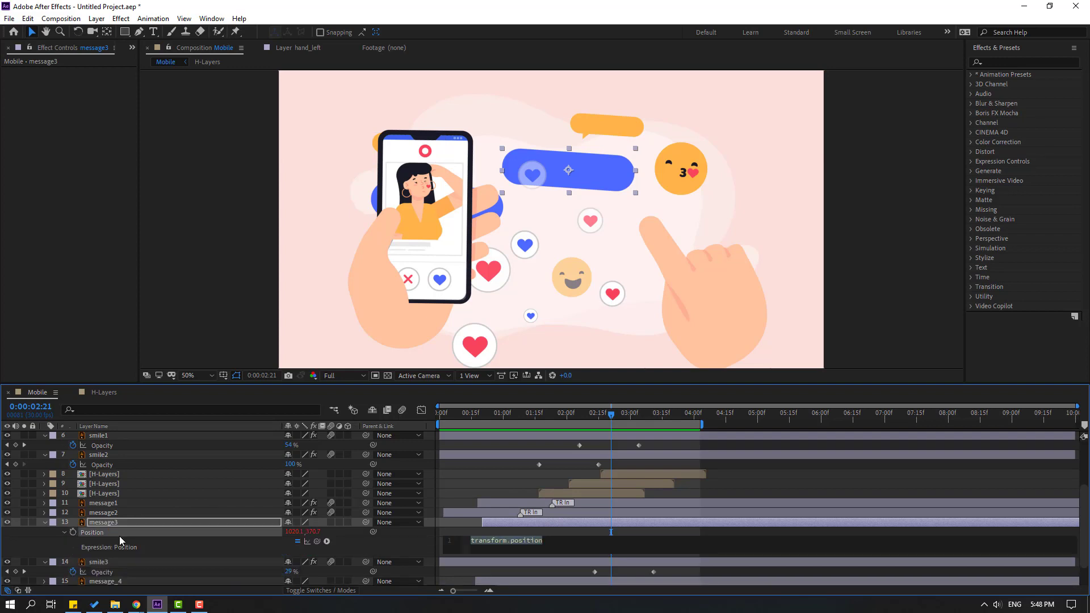
type("wiggle(2,9")
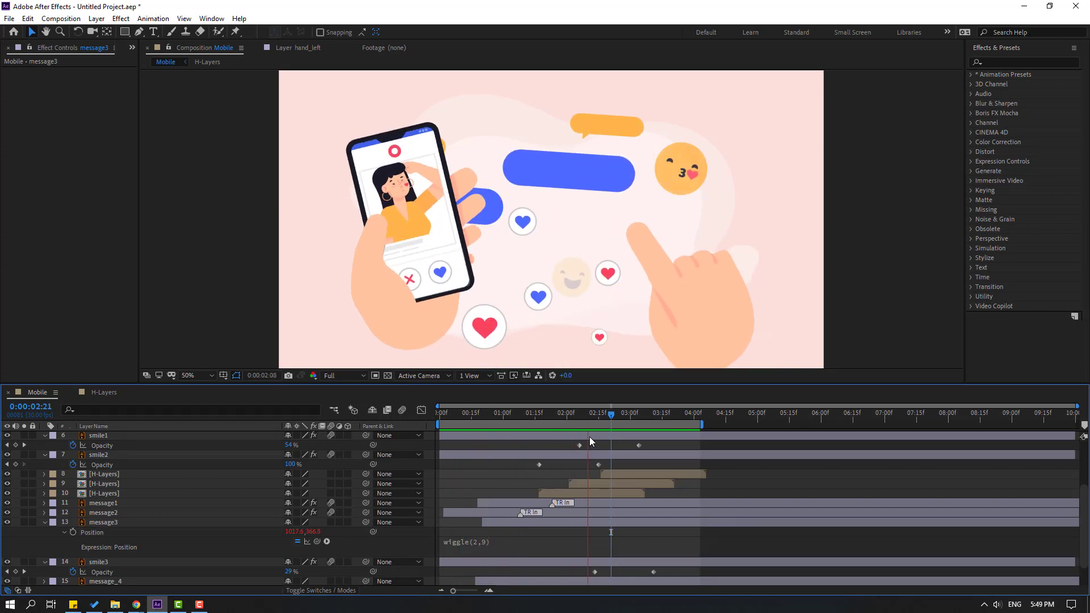
key("space")
- Add the expression wiggle(2,9) to message_4's Position
scroll(144, 558, "down", 2)
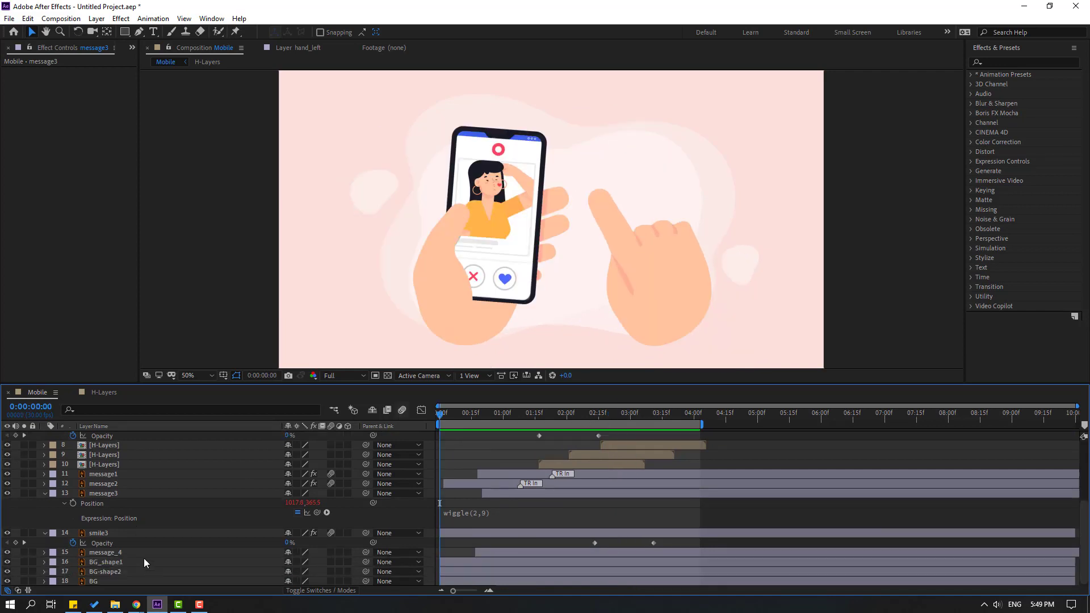
left_click(104, 553)
left_click_drag(457, 413, 539, 413)
key("p")
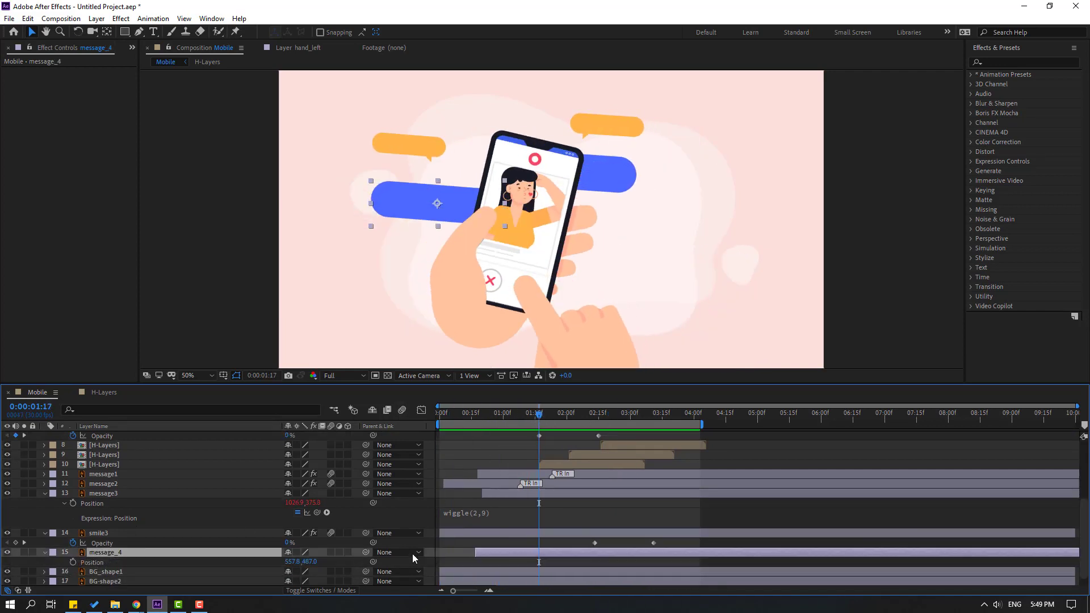
left_click(72, 562, "alt")
type("wiggle(2,9)")
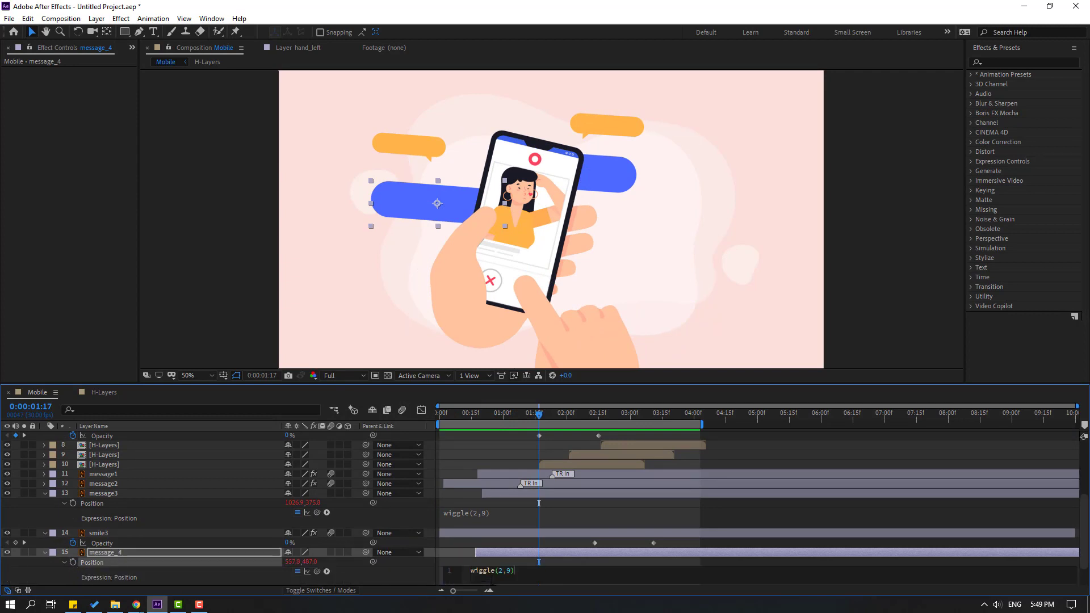